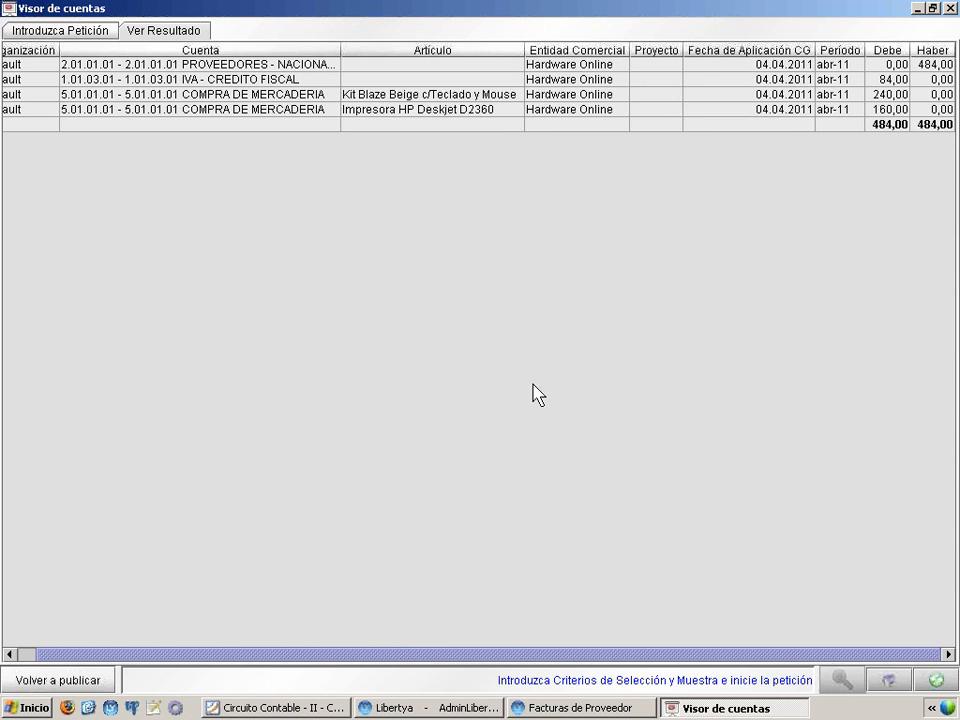
Widen the Cuenta column and examine the supplier, IVA and merchandise entries of the supplier invoice's posting, then close the viewer
{"action": "left_click_drag", "start_coordinate": [341, 49], "coordinate": [385, 49]}
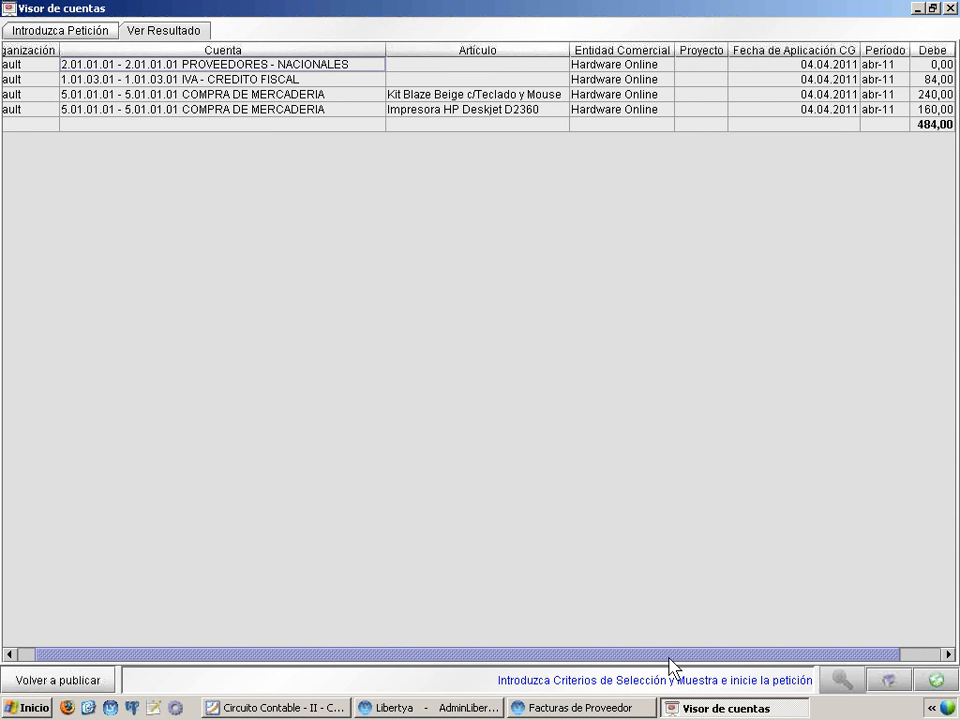
{"action": "left_click_drag", "start_coordinate": [671, 657], "coordinate": [765, 657]}
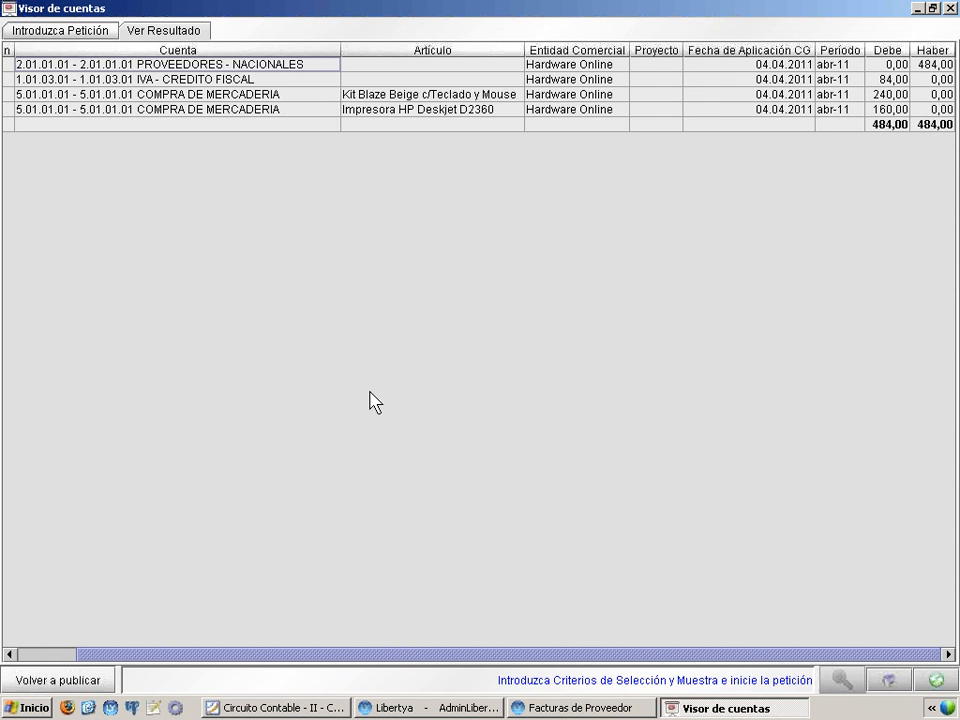
{"action": "left_click", "coordinate": [235, 80]}
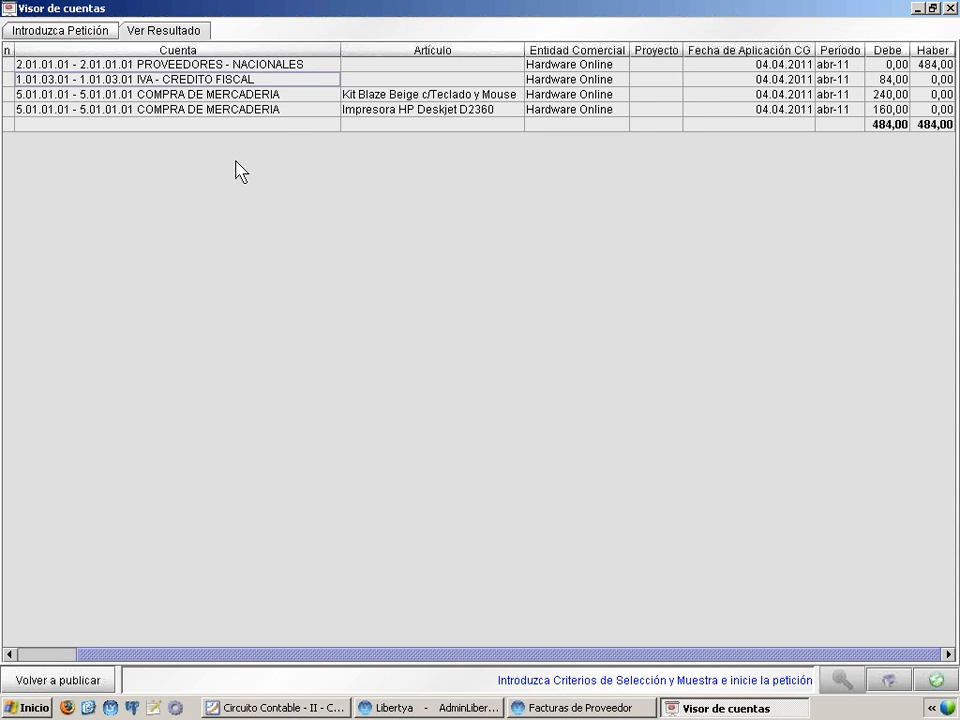
{"action": "left_click", "coordinate": [260, 96]}
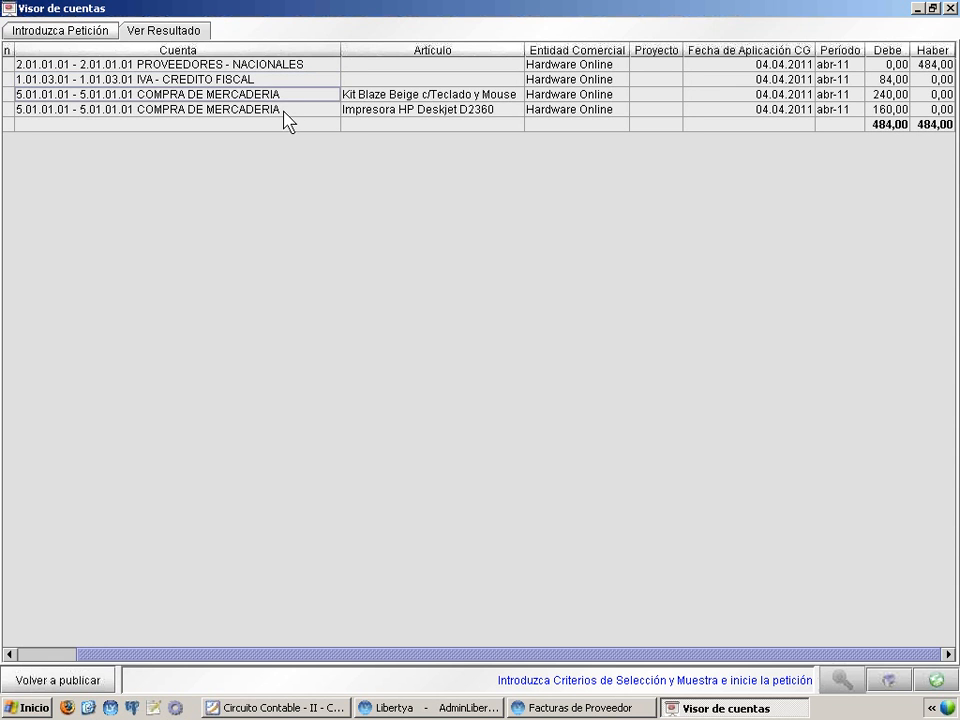
{"action": "left_click", "coordinate": [283, 110]}
{"action": "left_click", "coordinate": [281, 98]}
{"action": "left_click", "coordinate": [488, 95]}
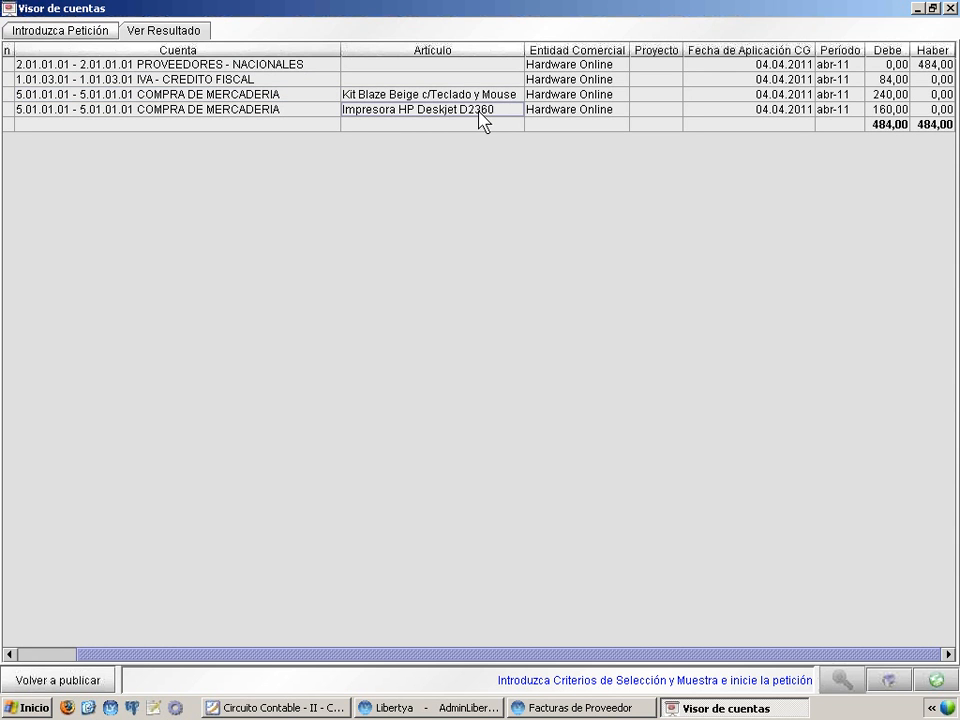
{"action": "left_click", "coordinate": [480, 112]}
{"action": "left_click", "coordinate": [948, 8]}
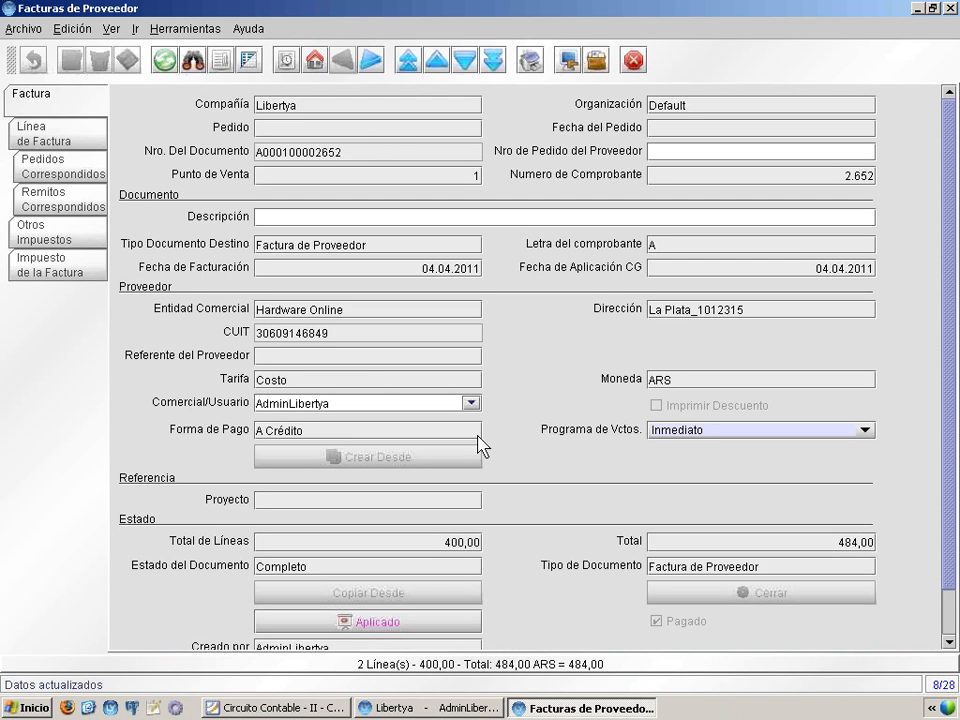
Zoom from the invoice's Entidad Comercial to the supplier record, check its Contabilidad del Proveedor accounts, and close the record
{"action": "right_click", "coordinate": [300, 310]}
{"action": "left_click", "coordinate": [332, 317]}
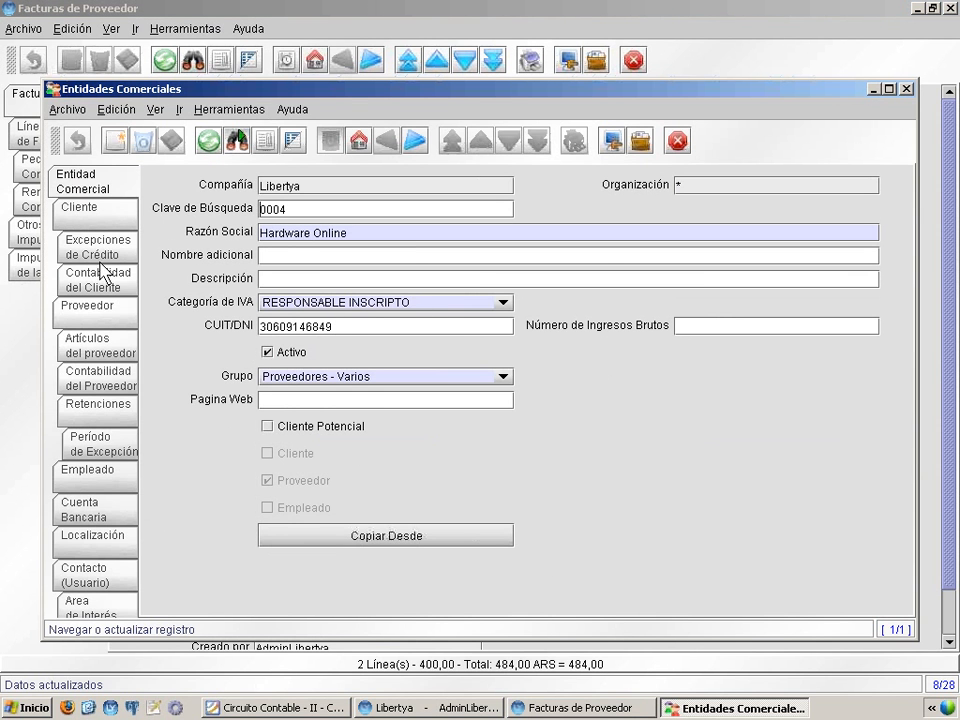
{"action": "double_click", "coordinate": [199, 87]}
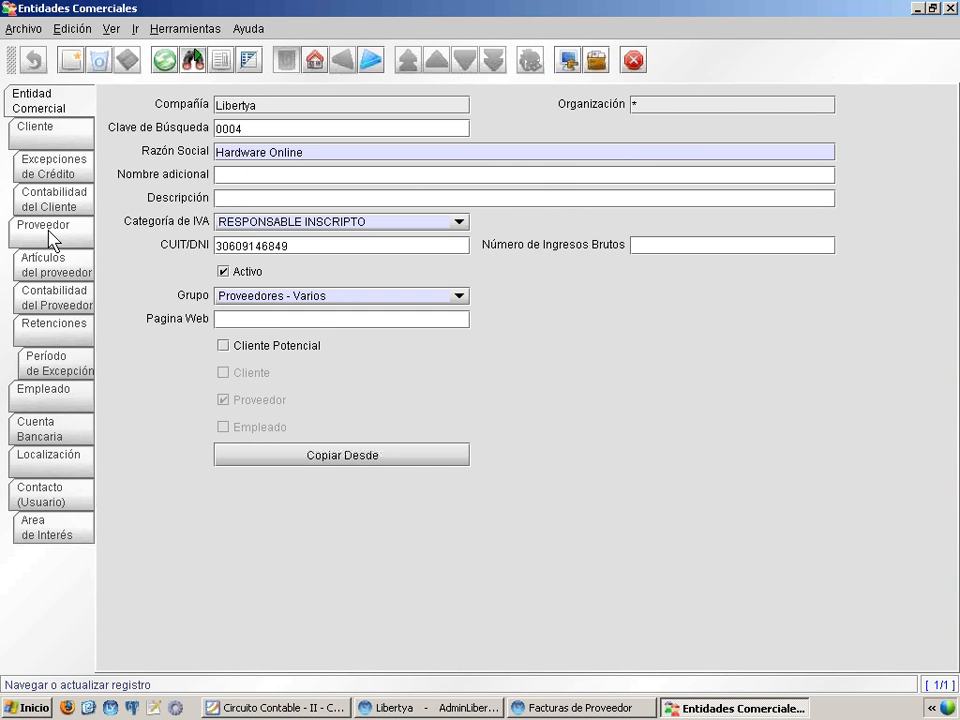
{"action": "left_click", "coordinate": [40, 222]}
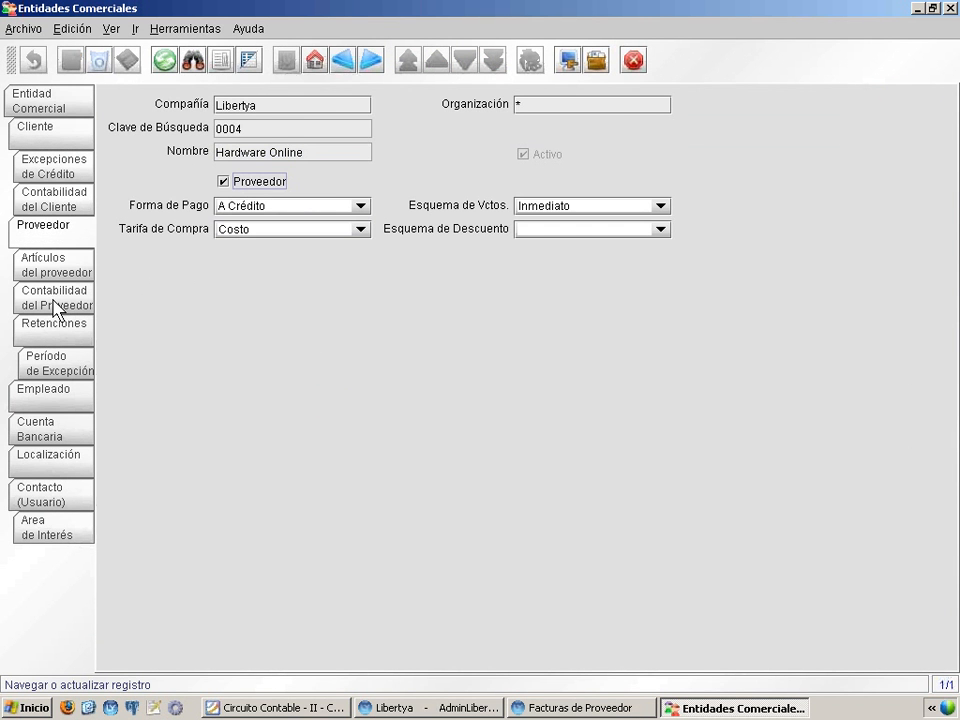
{"action": "left_click", "coordinate": [55, 300]}
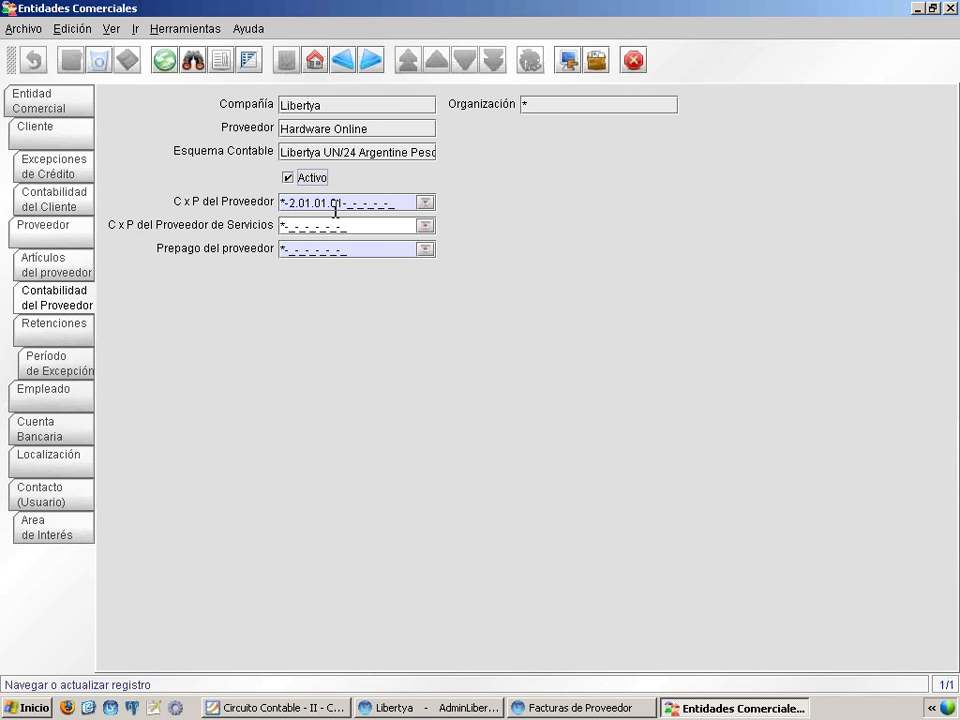
{"action": "left_click", "coordinate": [949, 9]}
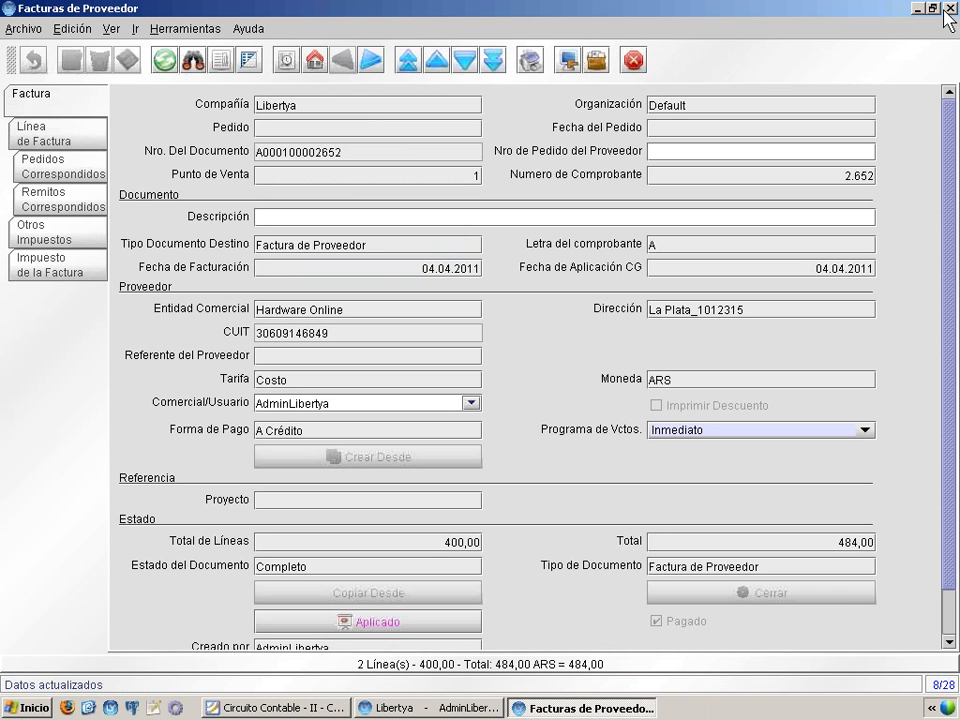
Zoom from the first invoice line to the Kit Blaze Beige c/Teclado y Mouse article, check its Contabilidad accounts, and close the record
{"action": "left_click", "coordinate": [95, 135]}
{"action": "left_click", "coordinate": [250, 61]}
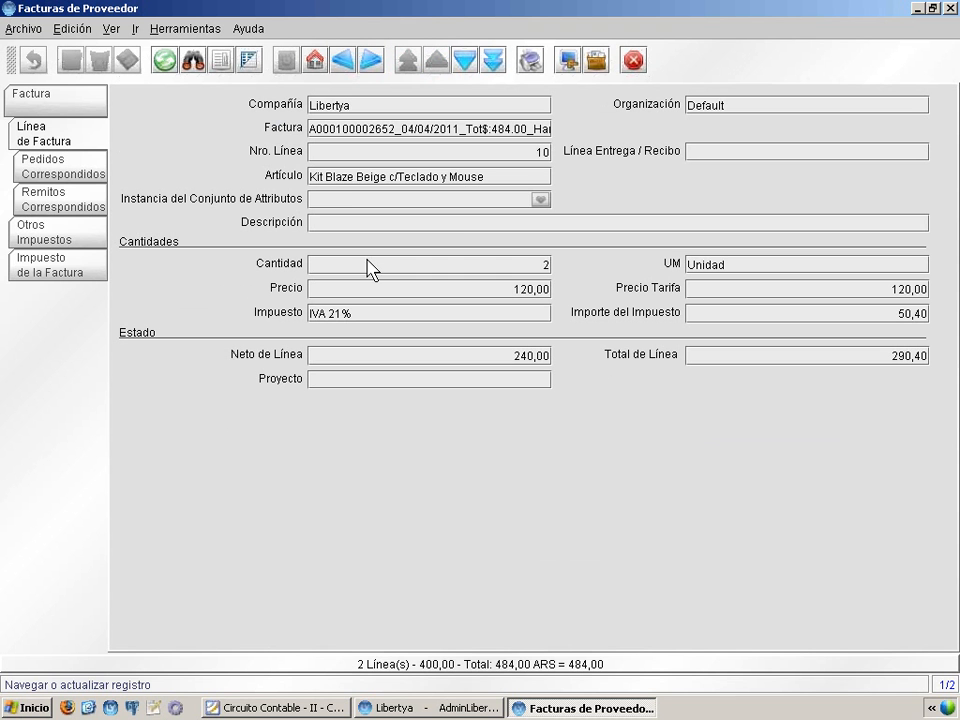
{"action": "right_click", "coordinate": [346, 176]}
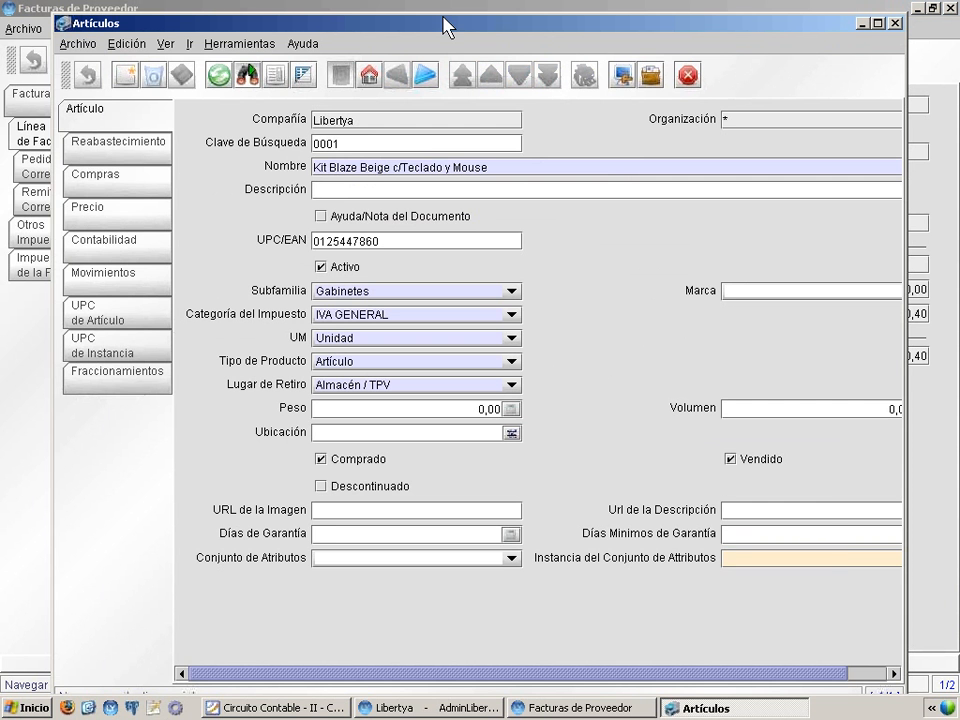
{"action": "double_click", "coordinate": [446, 26]}
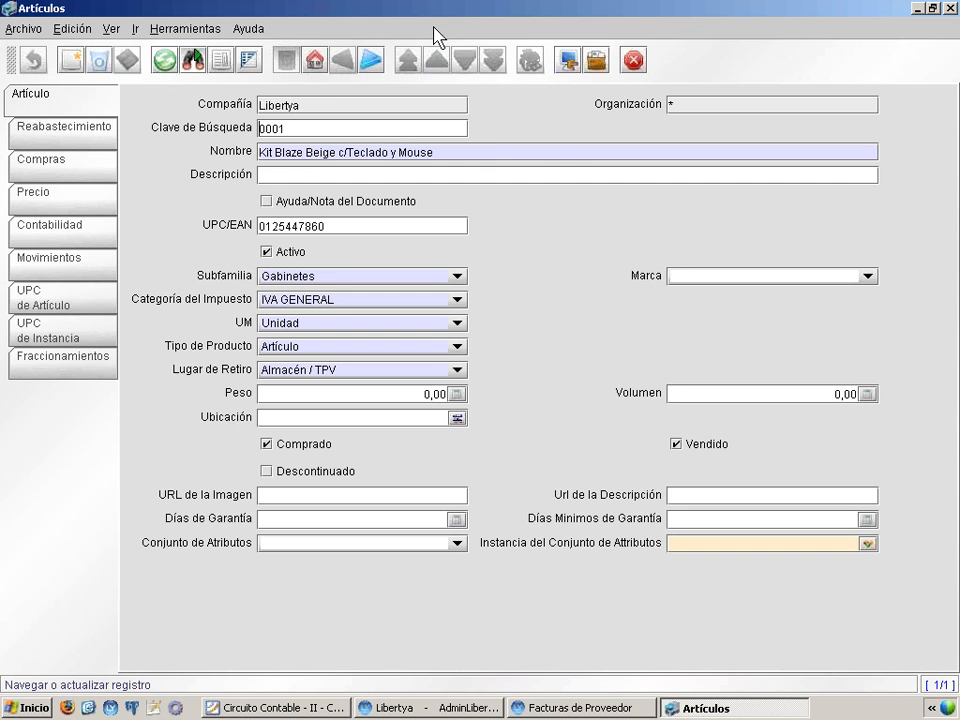
{"action": "left_click", "coordinate": [62, 226]}
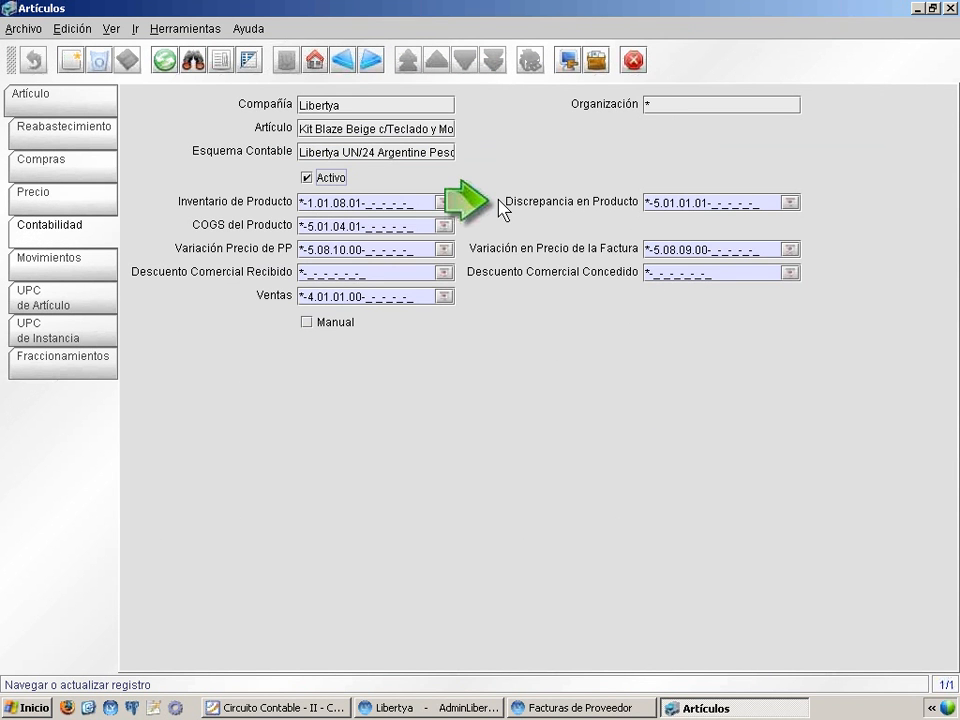
{"action": "mouse_move", "coordinate": [499, 206]}
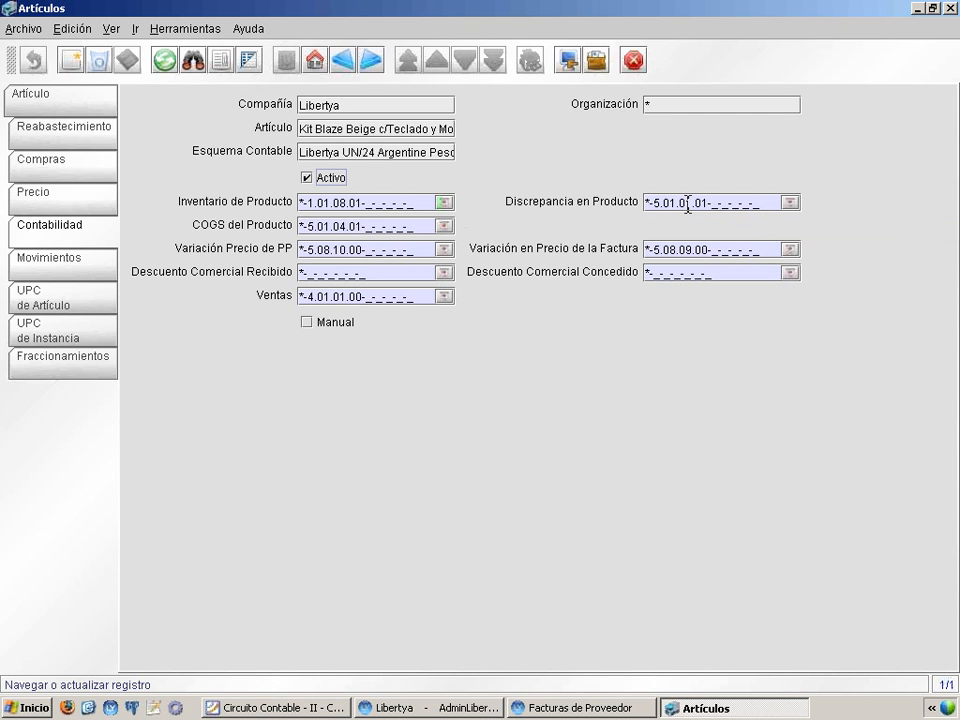
{"action": "left_click", "coordinate": [949, 8]}
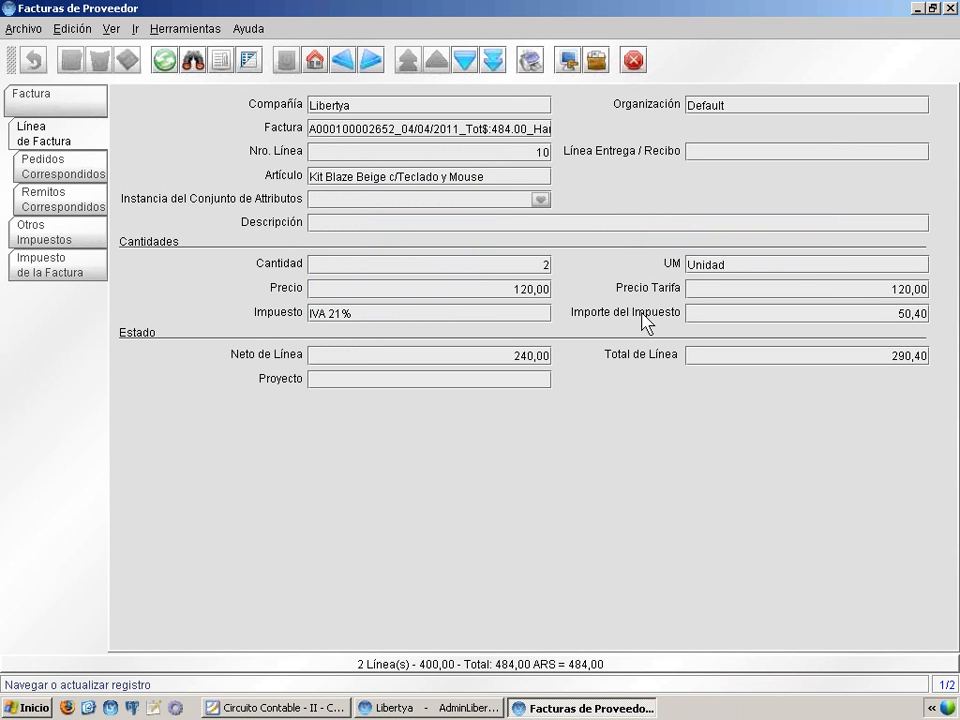
Zoom from the invoice's IVA 21% tax to its tax category, check the tax's Contabilidad accounts, and close the record
{"action": "left_click", "coordinate": [52, 268]}
{"action": "left_click", "coordinate": [249, 60]}
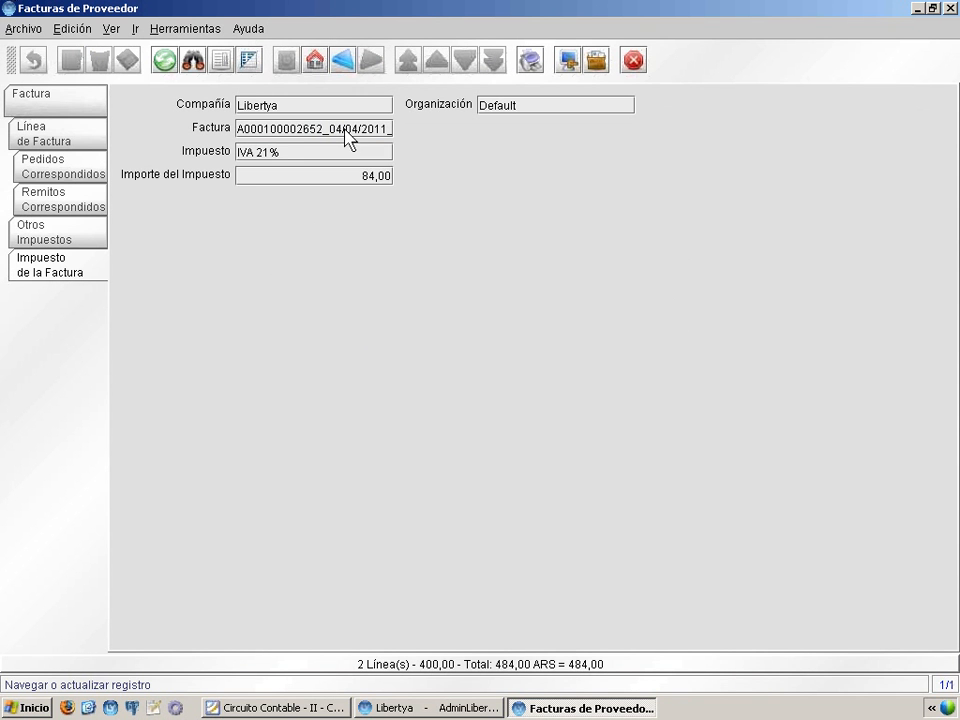
{"action": "right_click", "coordinate": [272, 151]}
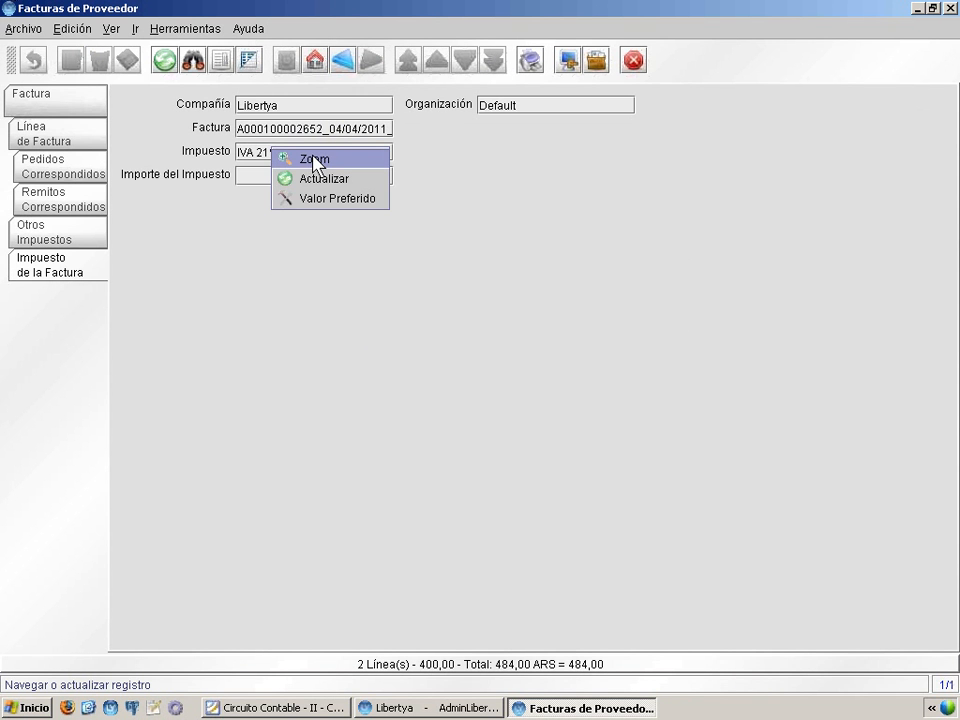
{"action": "left_click", "coordinate": [314, 160]}
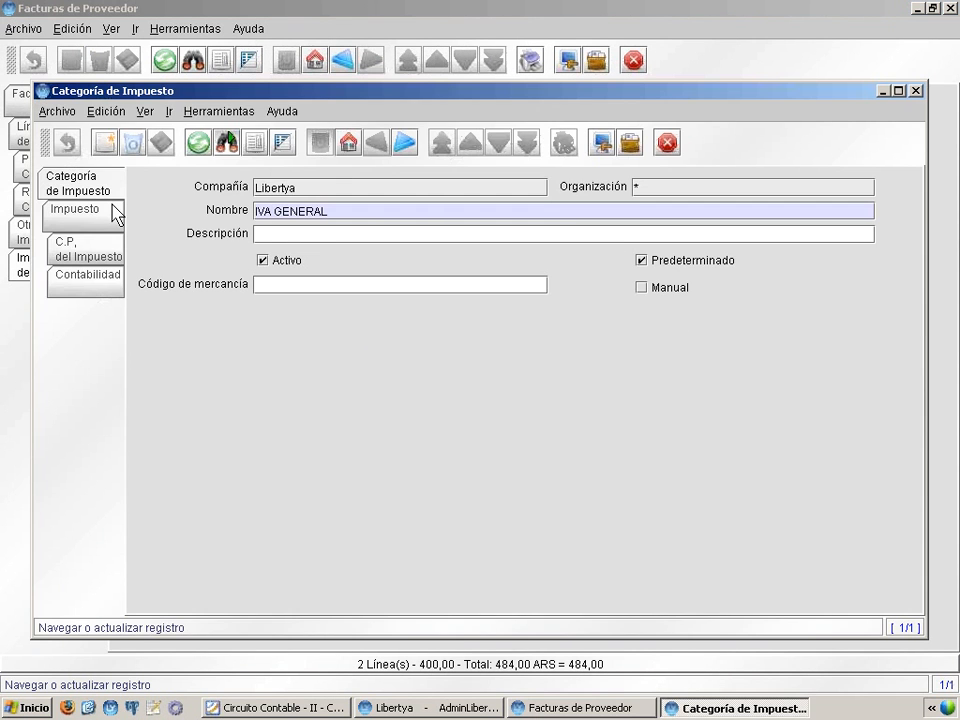
{"action": "left_click", "coordinate": [83, 220]}
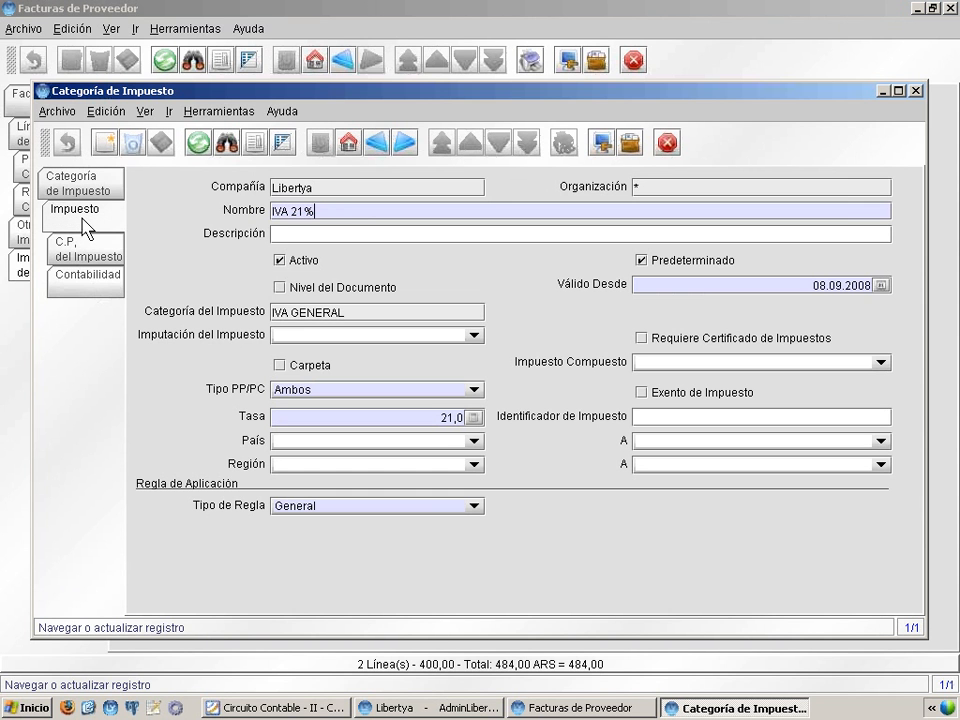
{"action": "left_click", "coordinate": [110, 280]}
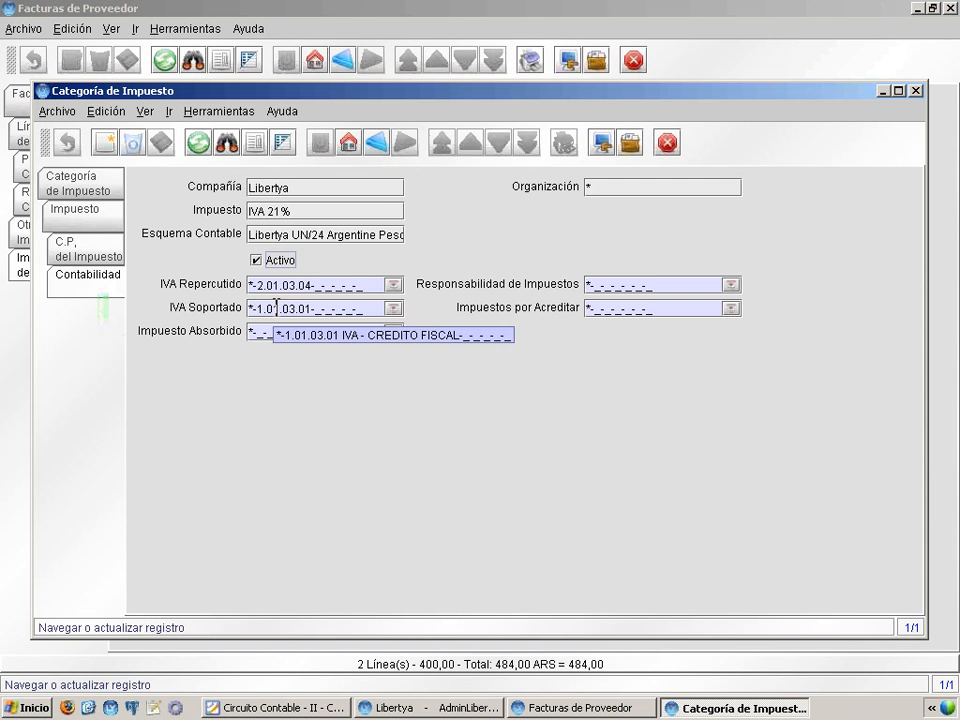
{"action": "left_click", "coordinate": [916, 92]}
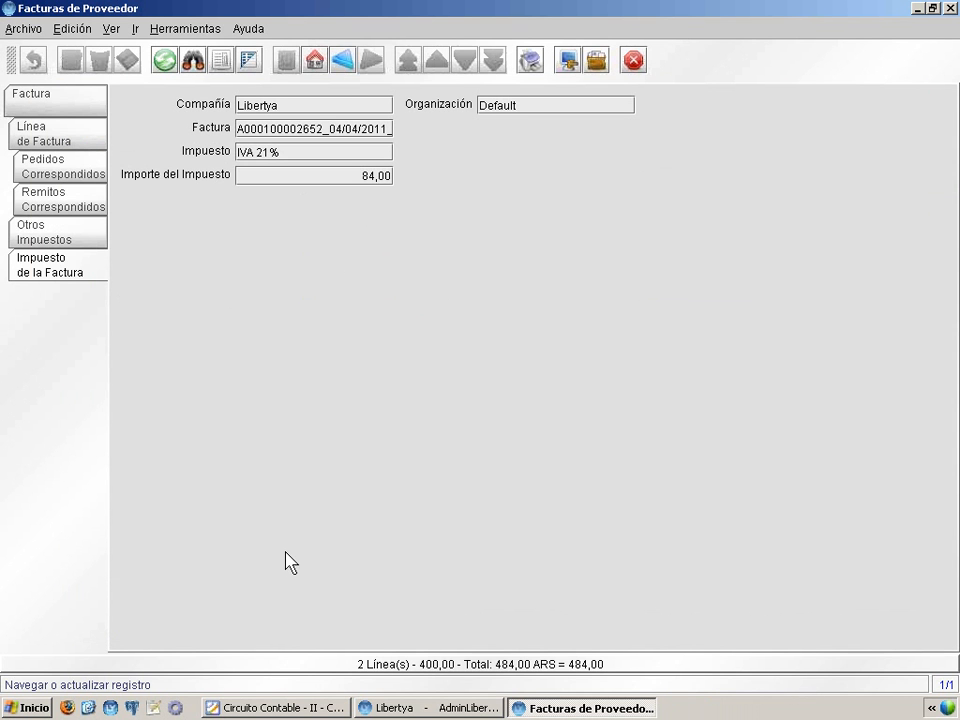
Switch to the Circuito Contable presentation, review the purchase and sales transaction slides, and minimize it
{"action": "left_click", "coordinate": [285, 708]}
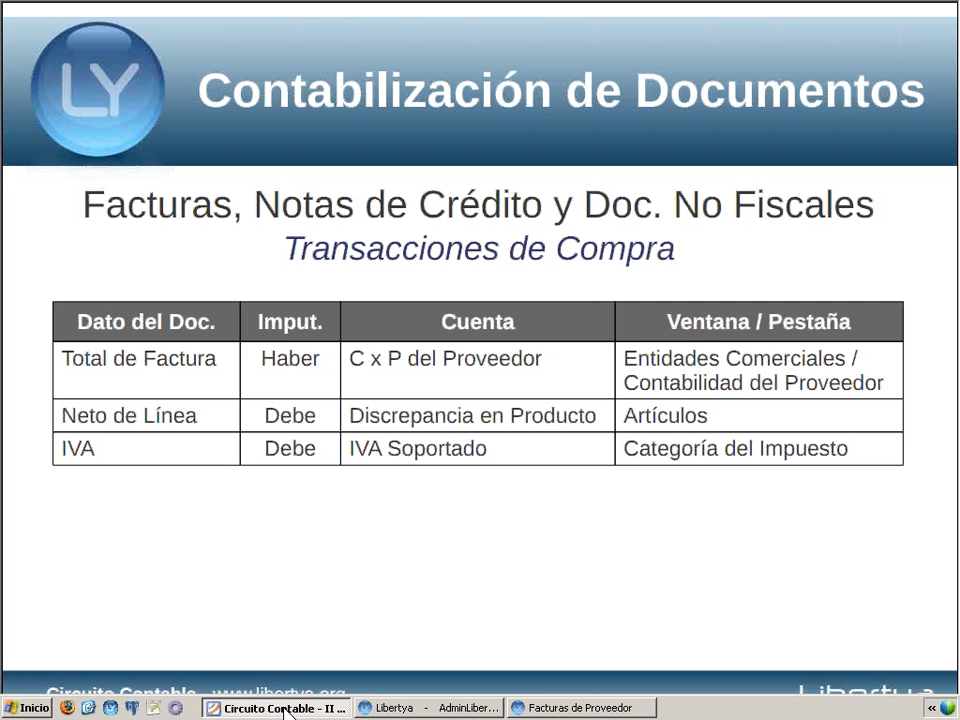
{"action": "left_click", "coordinate": [358, 415]}
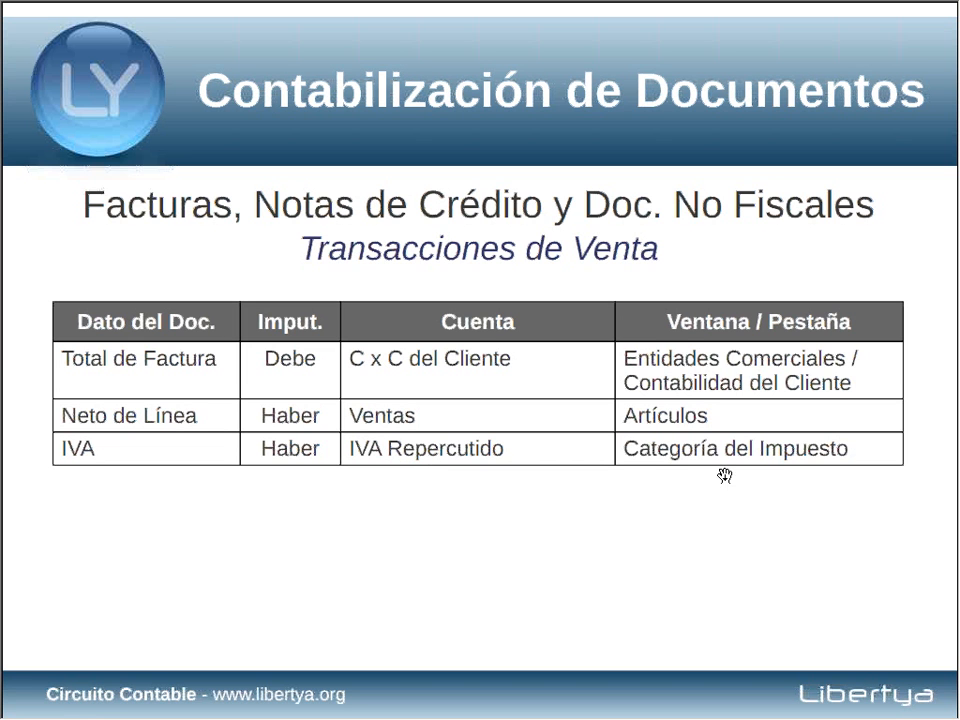
{"action": "key", "text": "alt+space"}
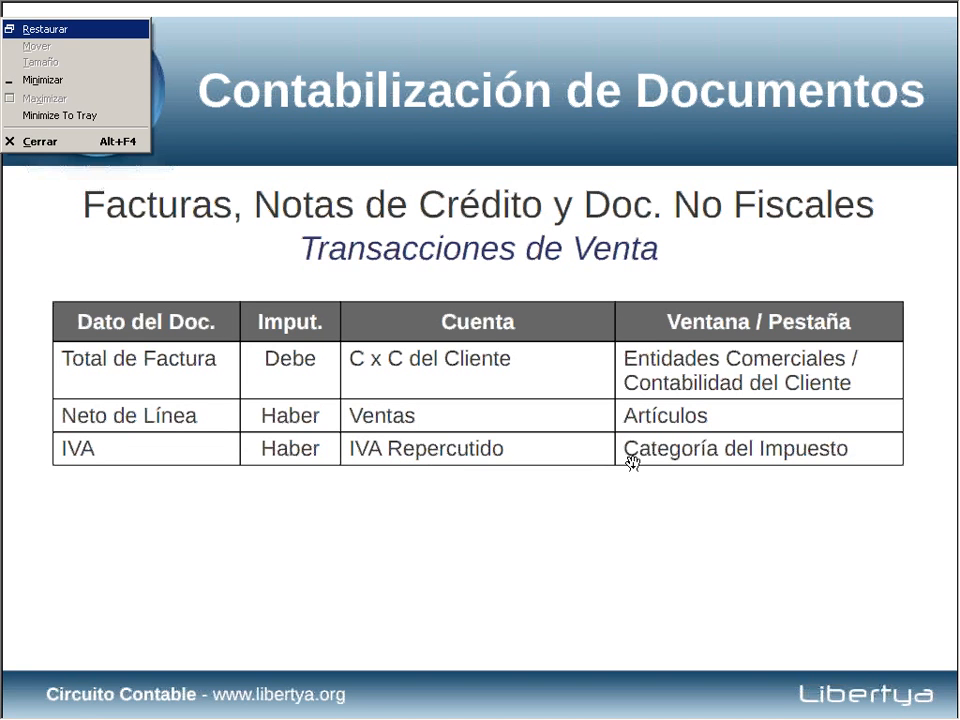
{"action": "key", "text": "n"}
Switch to the Factura (clientes) window, review the invoice lines and their taxes in grid view, and return to the invoice header
{"action": "left_click", "coordinate": [545, 710]}
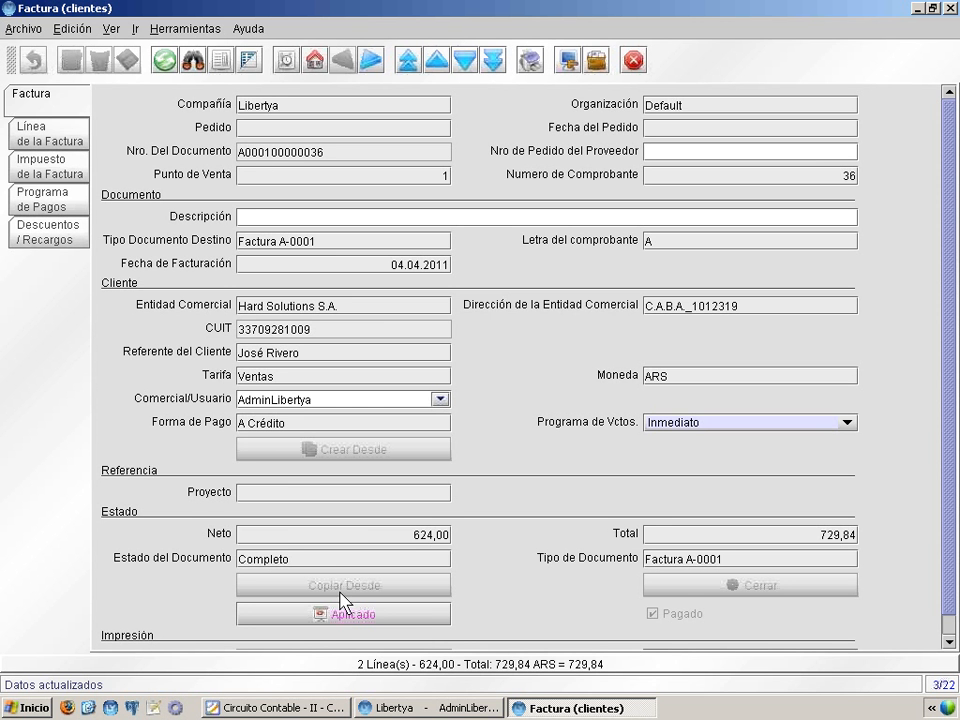
{"action": "left_click", "coordinate": [55, 133]}
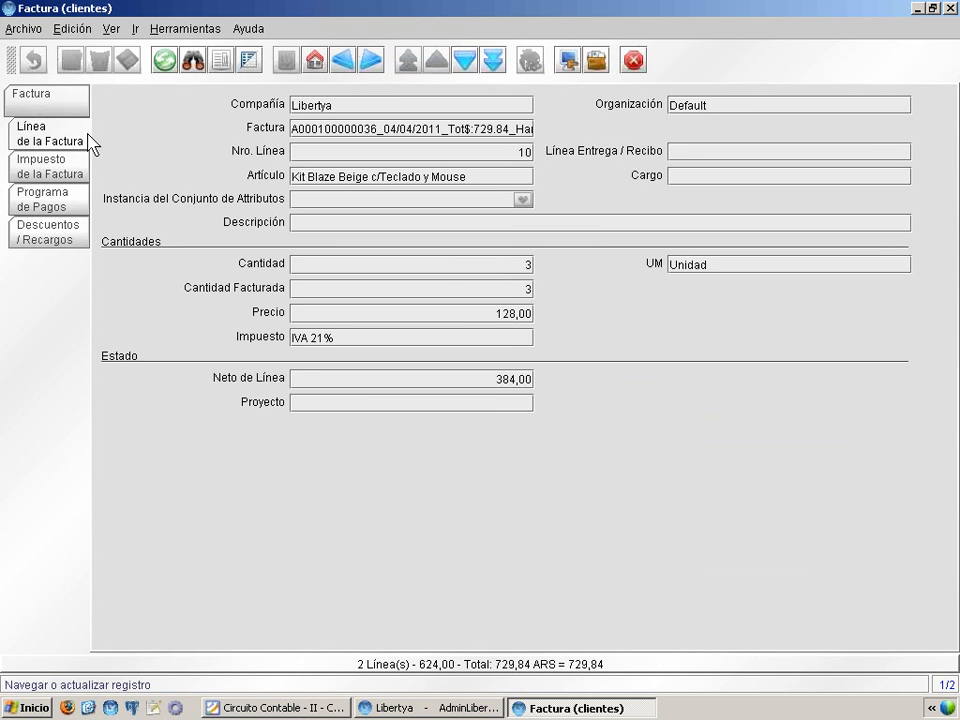
{"action": "left_click", "coordinate": [249, 62]}
{"action": "left_click", "coordinate": [792, 126]}
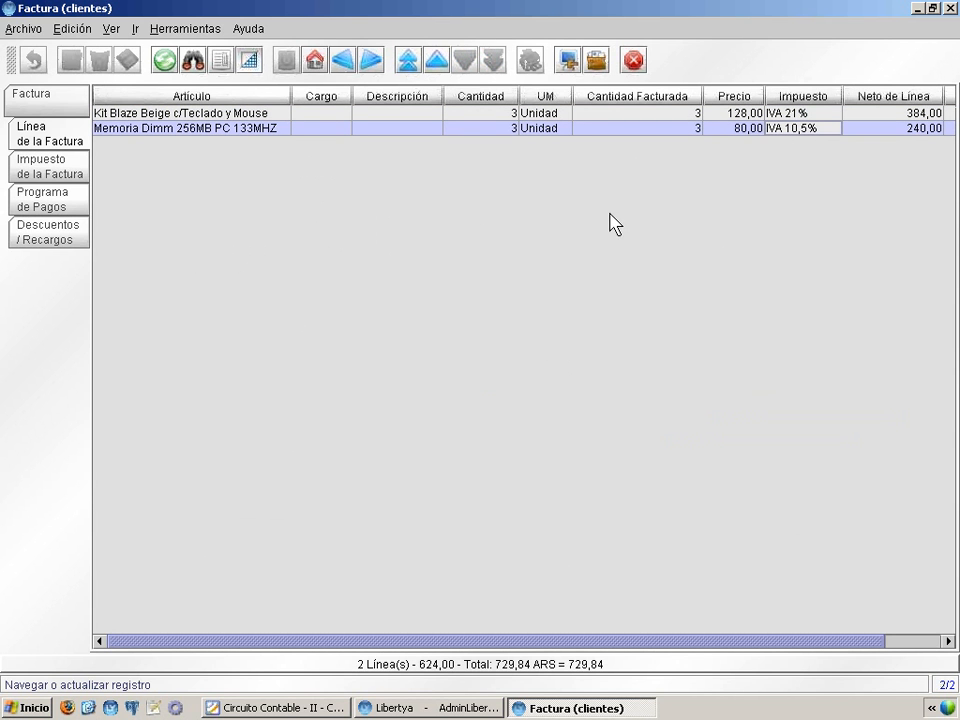
{"action": "left_click", "coordinate": [70, 108]}
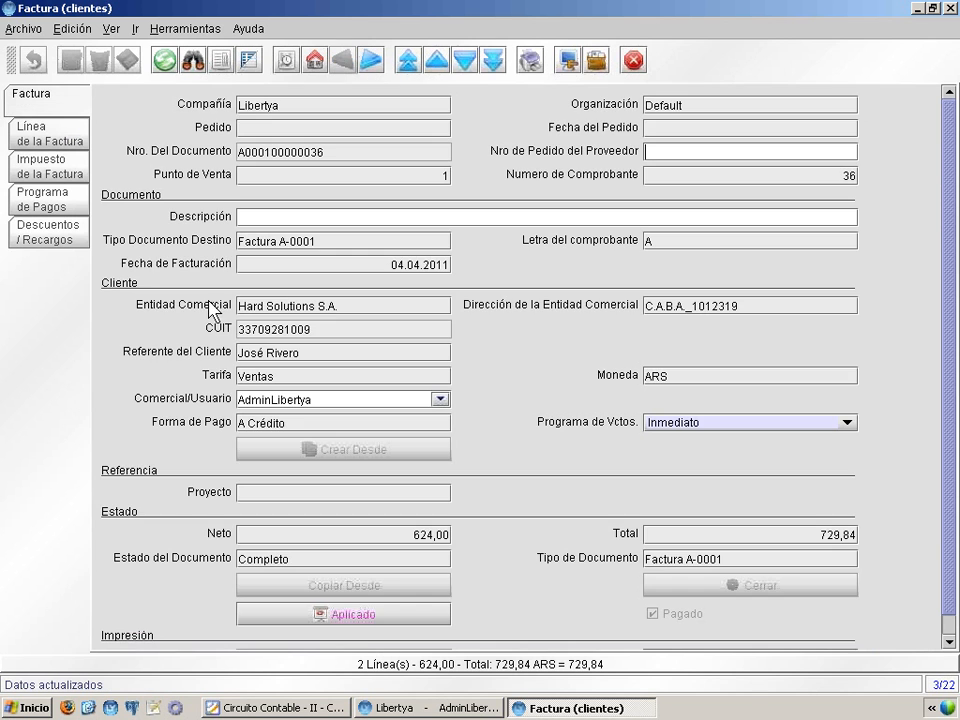
Open the customer invoice's accounting entries and examine the DEUDORES POR VENTAS, IVA - DEBITO FISCAL and VENTAS GRAVADAS lines
{"action": "left_click", "coordinate": [349, 626]}
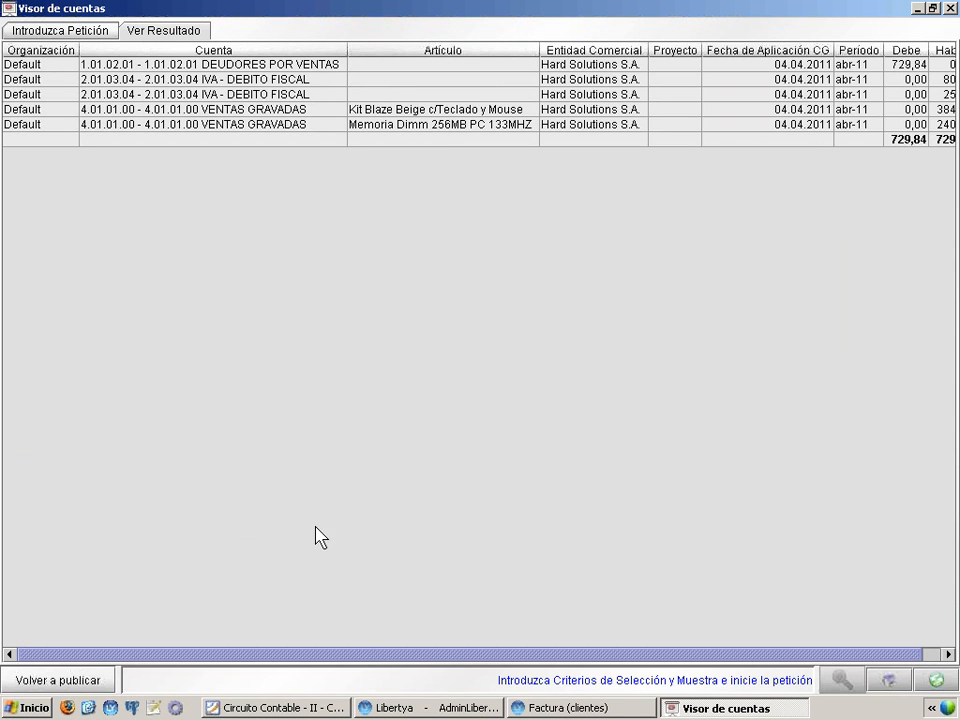
{"action": "left_click_drag", "start_coordinate": [412, 655], "coordinate": [434, 656]}
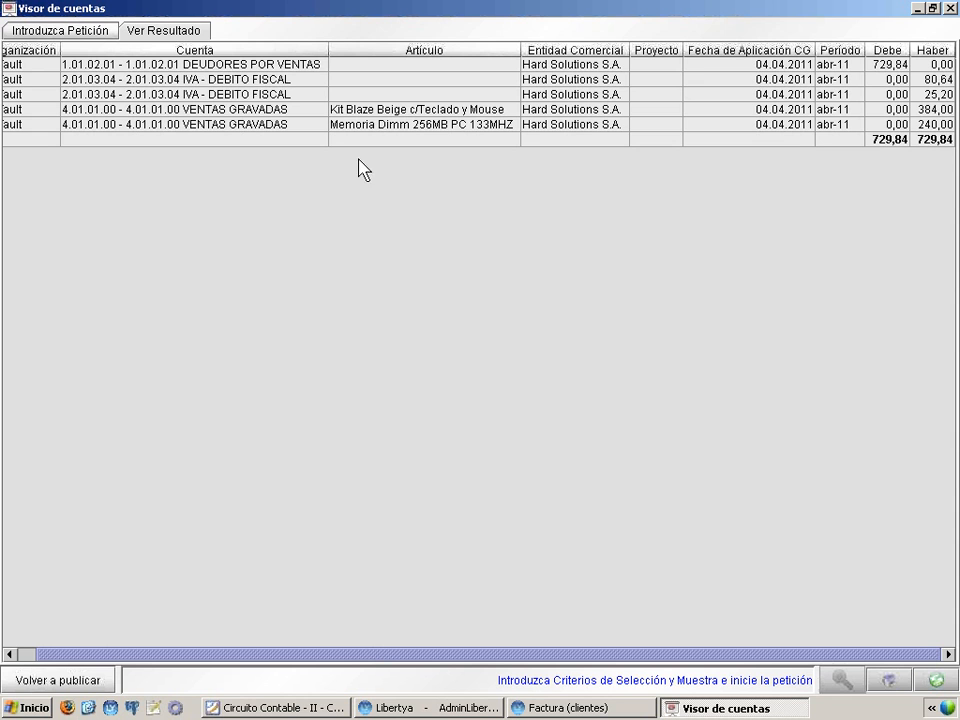
{"action": "left_click", "coordinate": [269, 84]}
{"action": "left_click", "coordinate": [265, 95]}
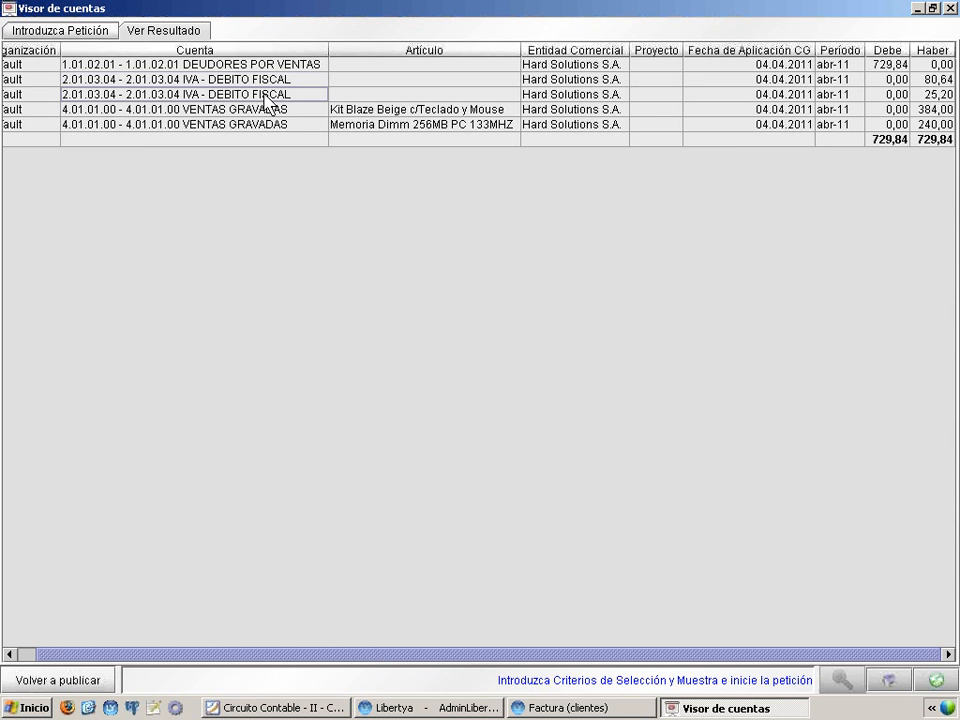
{"action": "left_click", "coordinate": [260, 67]}
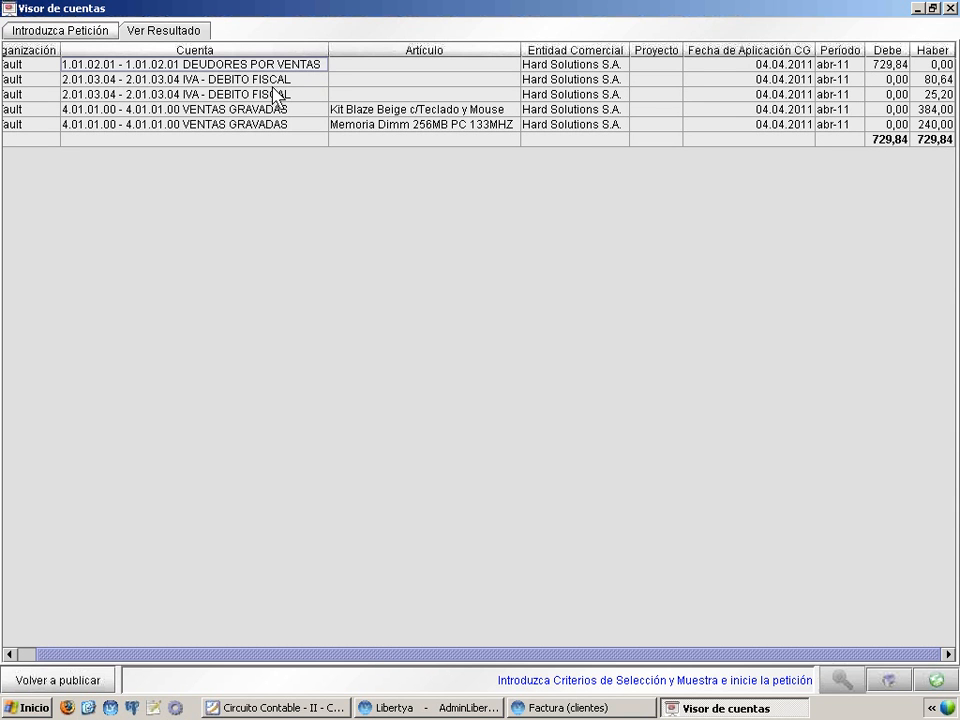
{"action": "left_click", "coordinate": [275, 84]}
{"action": "left_click", "coordinate": [273, 96]}
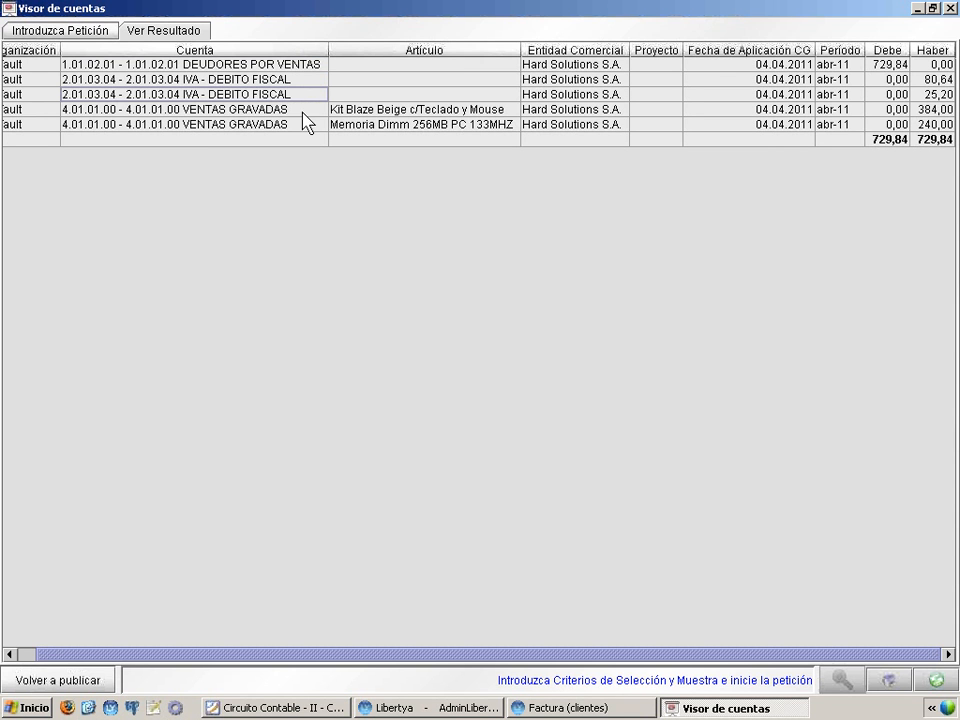
{"action": "left_click", "coordinate": [289, 121]}
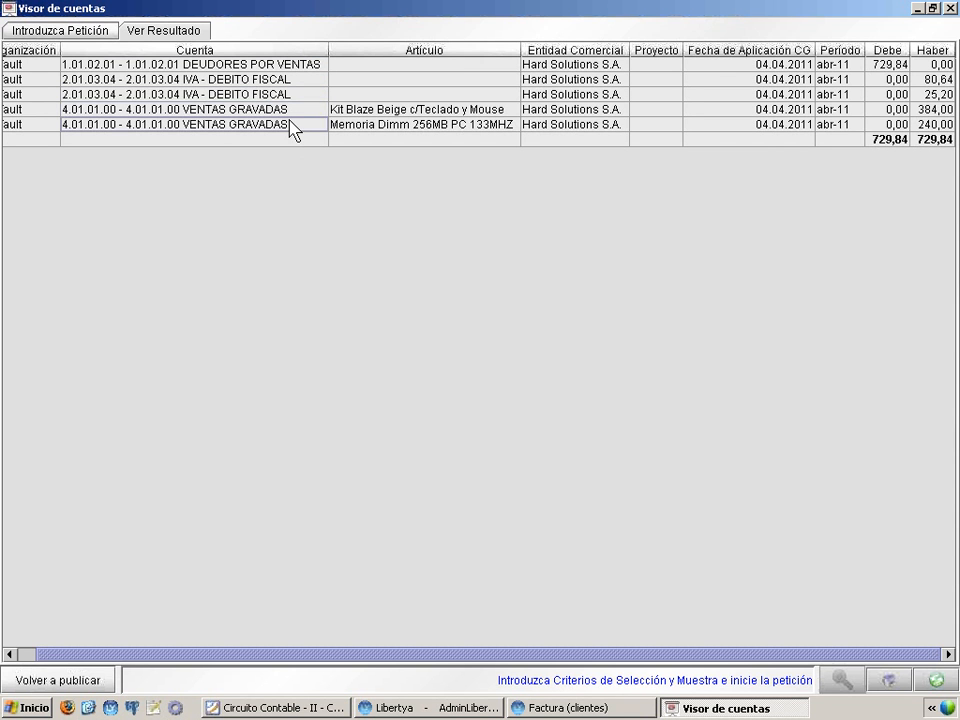
{"action": "left_click", "coordinate": [296, 112]}
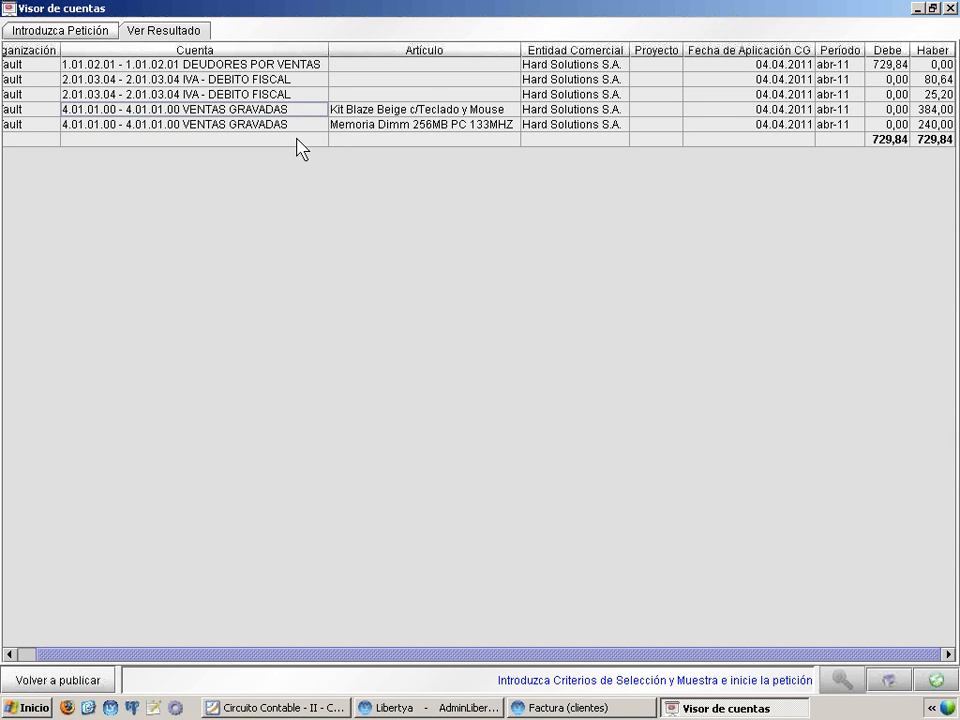
Check which article belongs to each VENTAS GRAVADAS entry and close the account viewer
{"action": "left_click", "coordinate": [429, 108]}
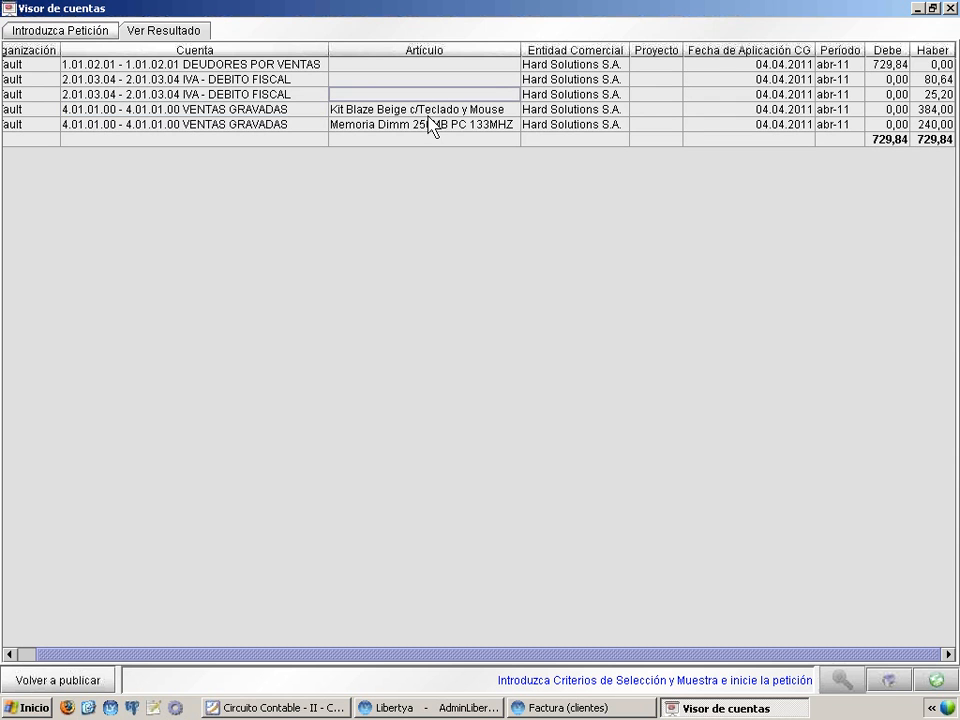
{"action": "left_click", "coordinate": [429, 125]}
{"action": "left_click", "coordinate": [426, 109]}
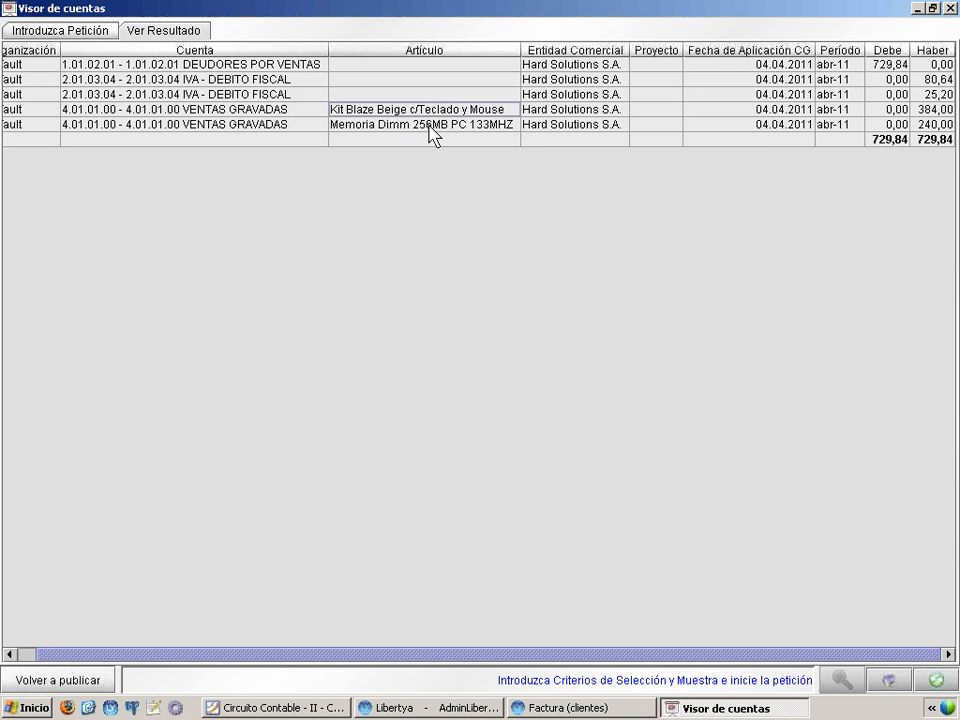
{"action": "left_click", "coordinate": [429, 126]}
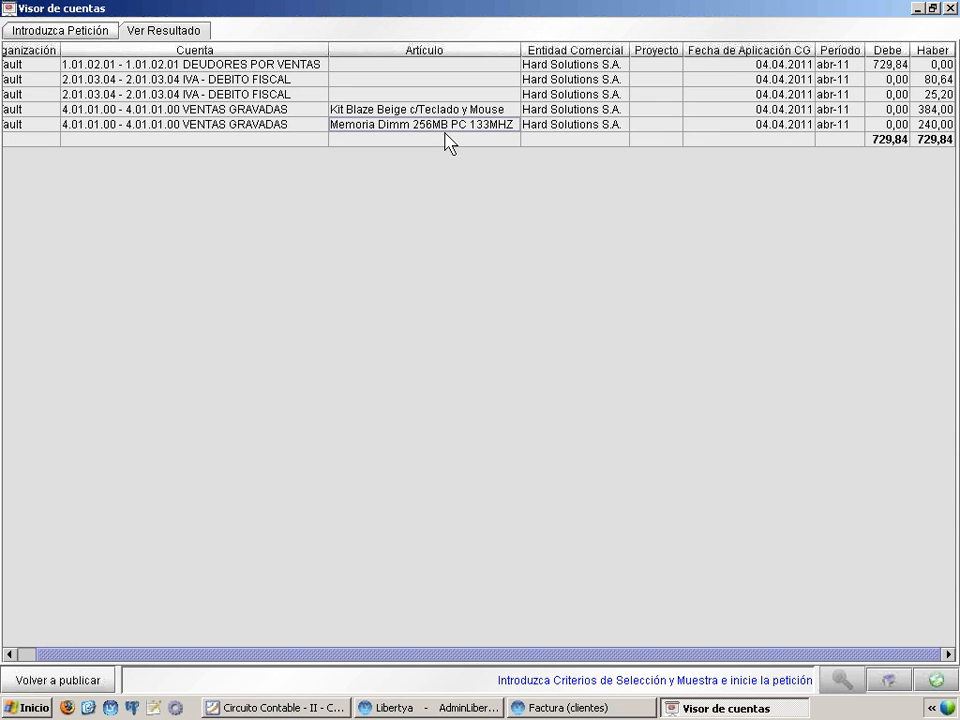
{"action": "left_click", "coordinate": [951, 14]}
Zoom from the invoice to the Hard Solutions S.A. business partner, check its Contabilidad del Cliente accounts, and close the record
{"action": "right_click", "coordinate": [305, 310]}
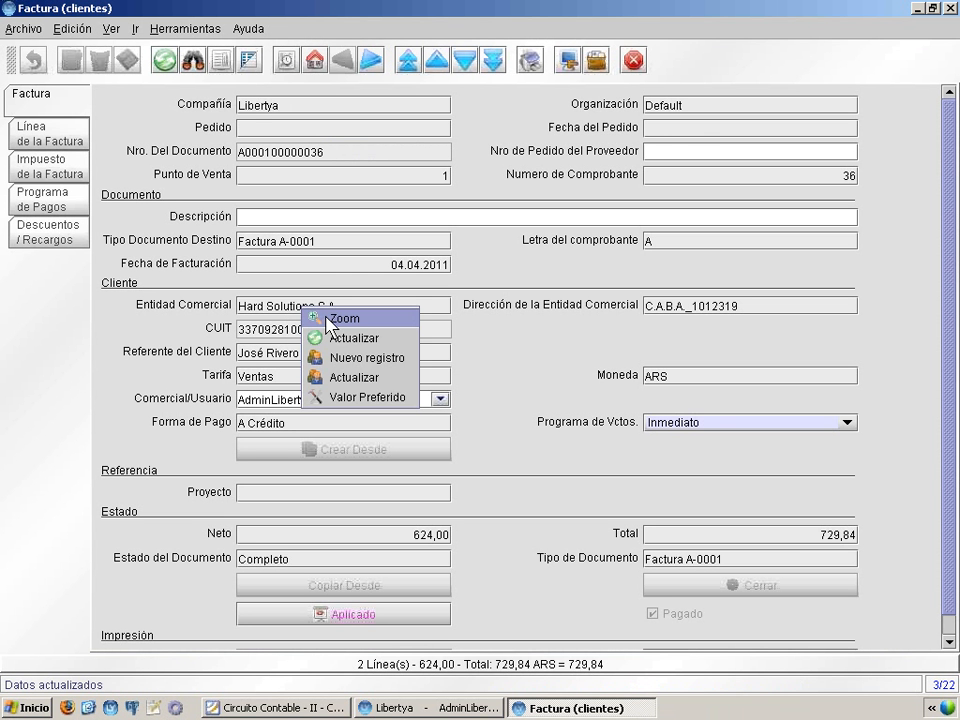
{"action": "left_click", "coordinate": [362, 321]}
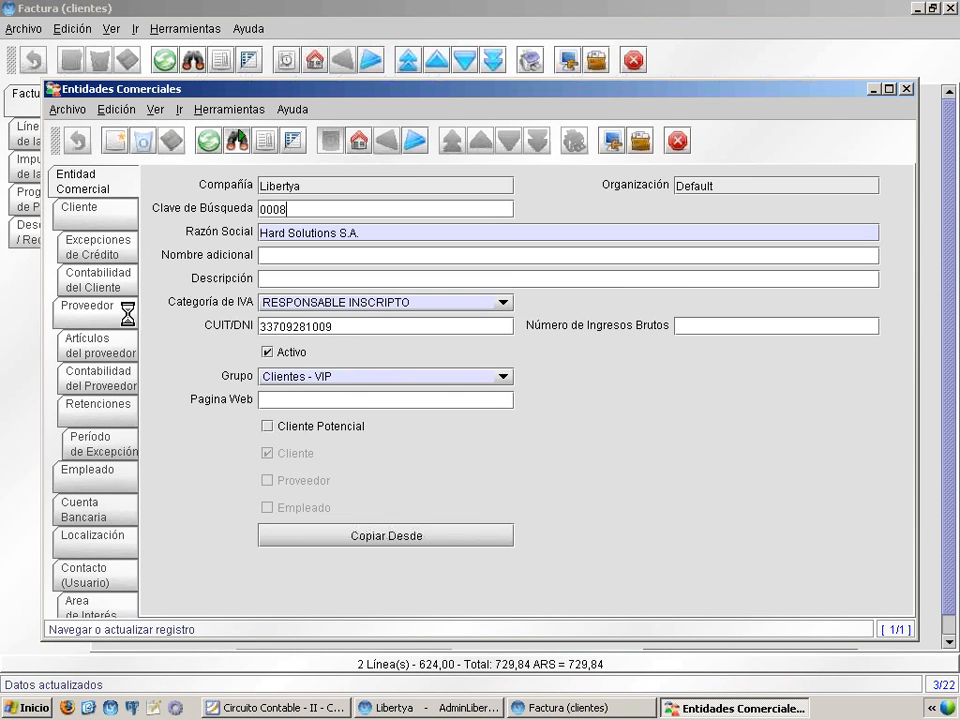
{"action": "left_click", "coordinate": [110, 380]}
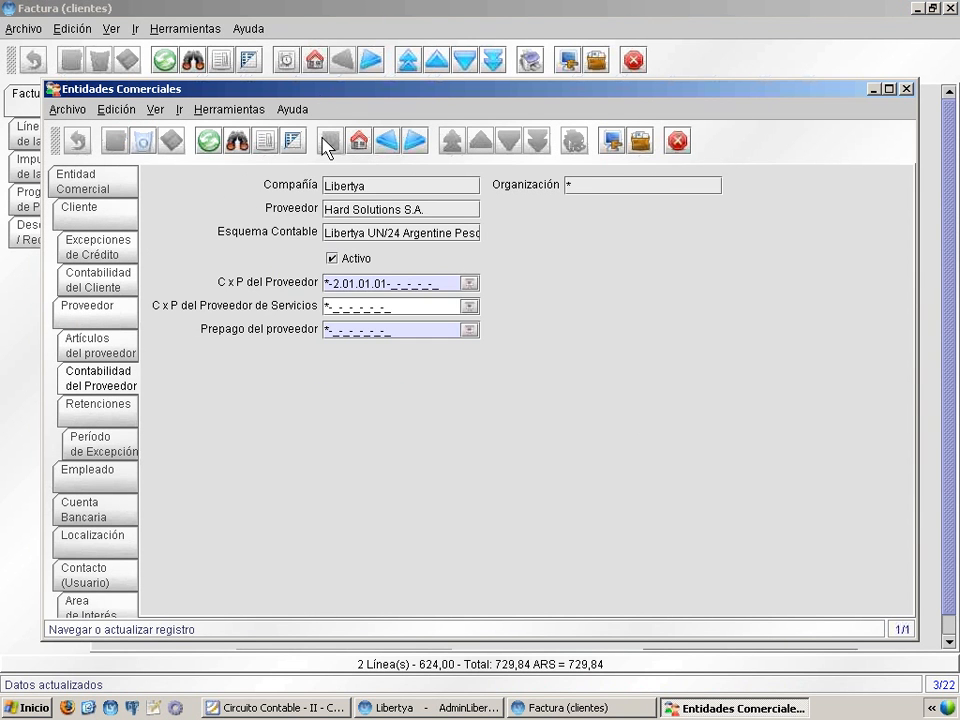
{"action": "left_click", "coordinate": [94, 276]}
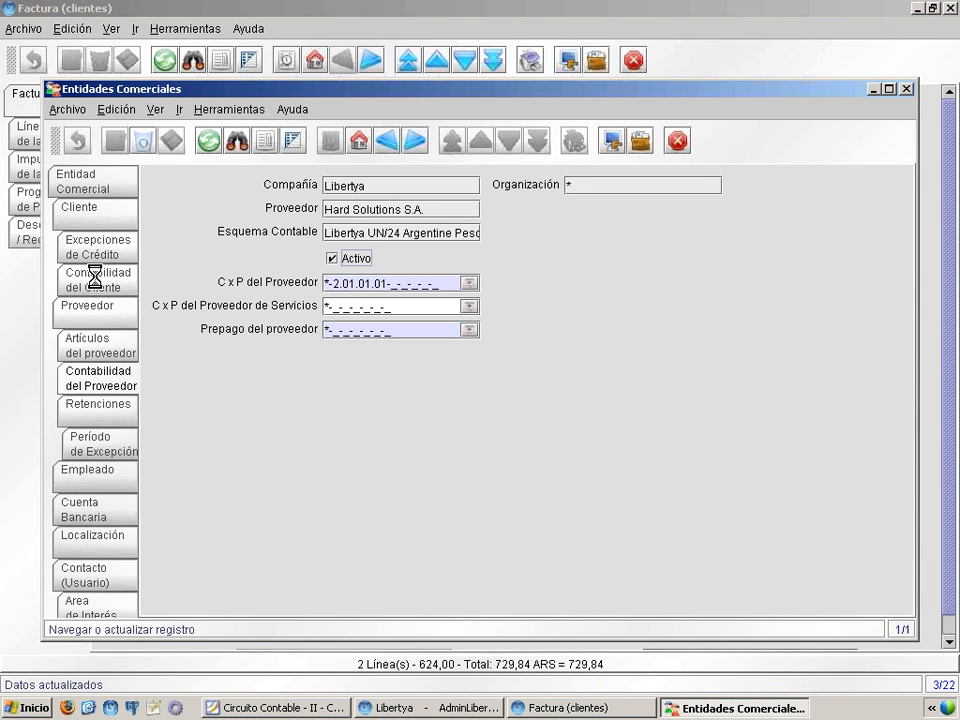
{"action": "double_click", "coordinate": [328, 94]}
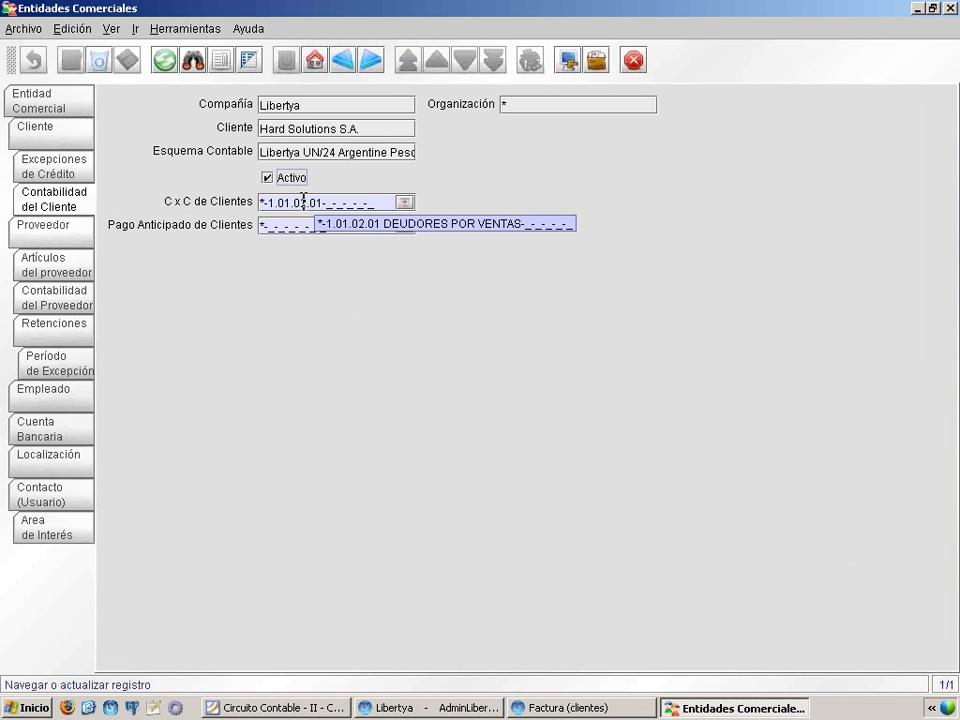
{"action": "left_click", "coordinate": [947, 9]}
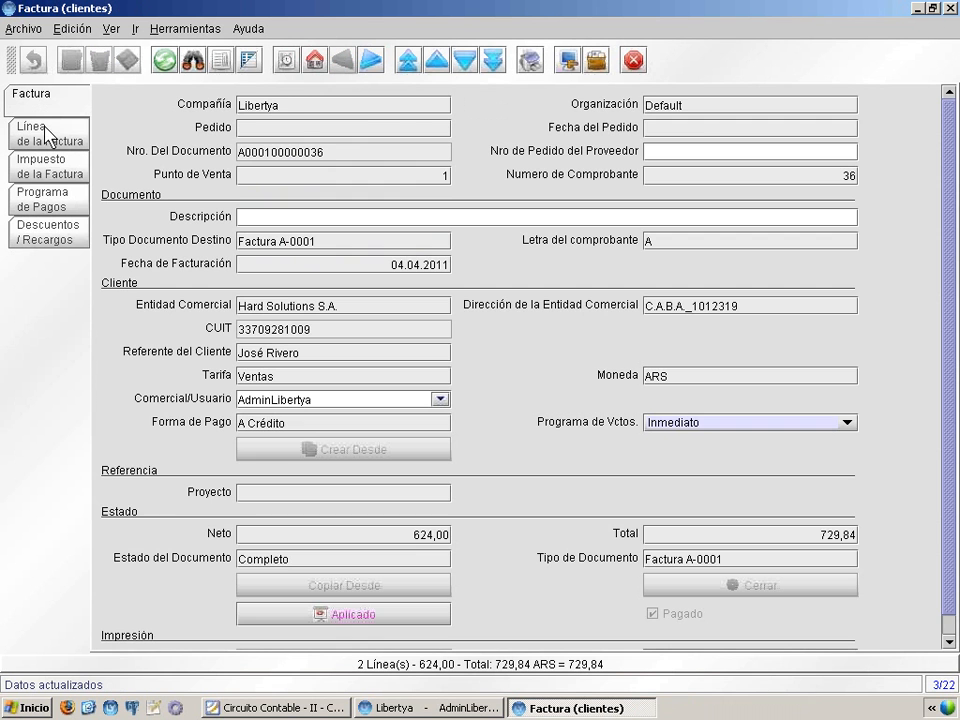
Zoom from the customer invoice's first line to its article, check the Ventas account under Contabilidad, and close the record
{"action": "left_click", "coordinate": [46, 135]}
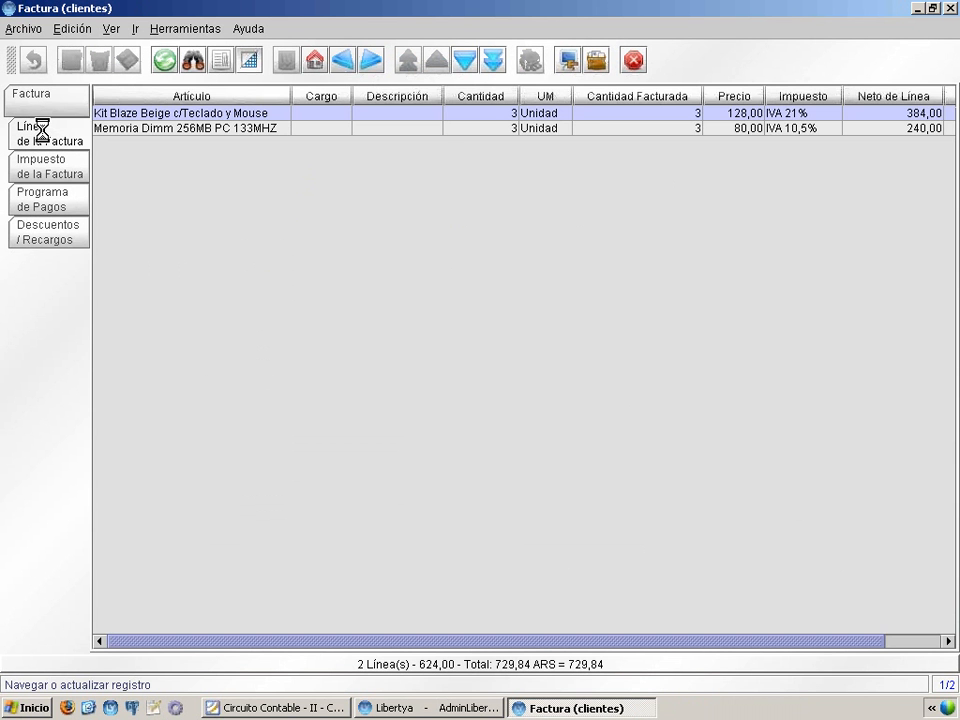
{"action": "left_click", "coordinate": [250, 60]}
{"action": "right_click", "coordinate": [340, 185]}
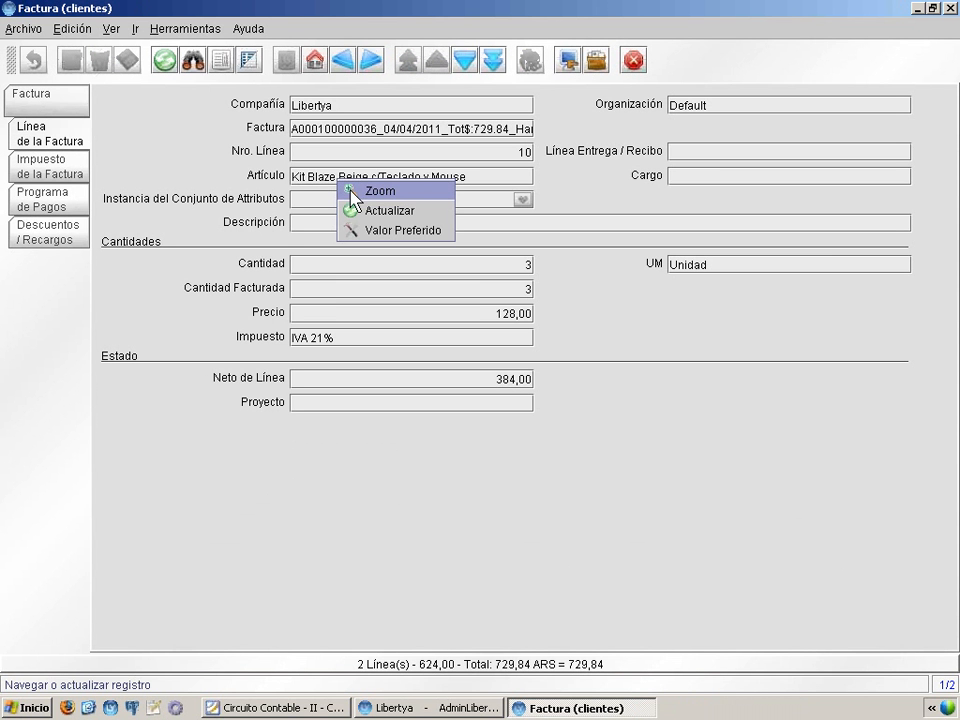
{"action": "key", "text": "Return"}
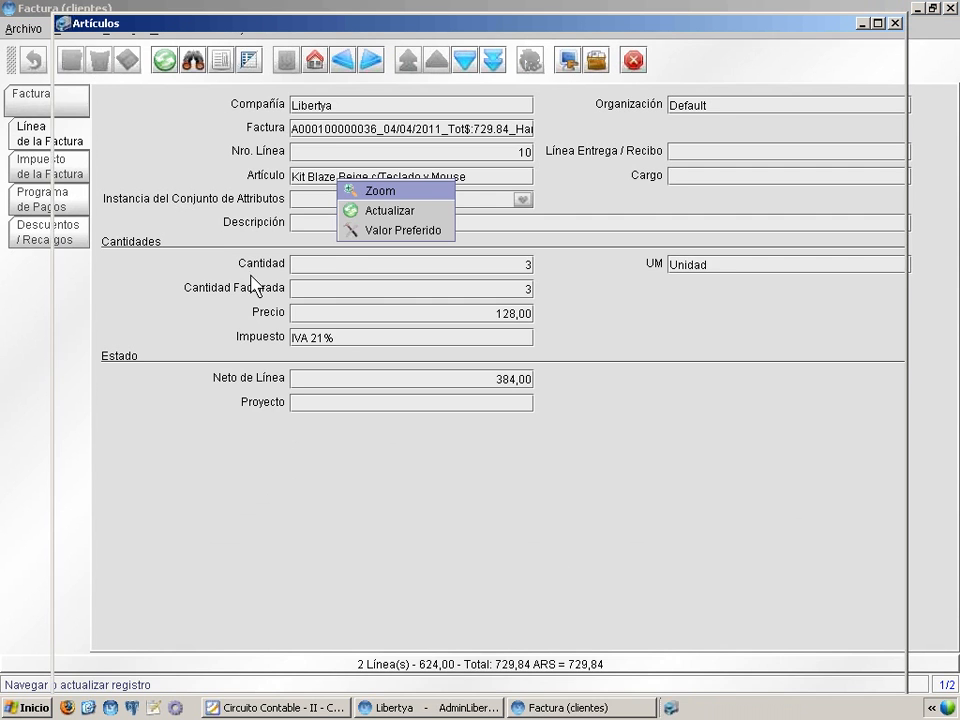
{"action": "left_click", "coordinate": [108, 248]}
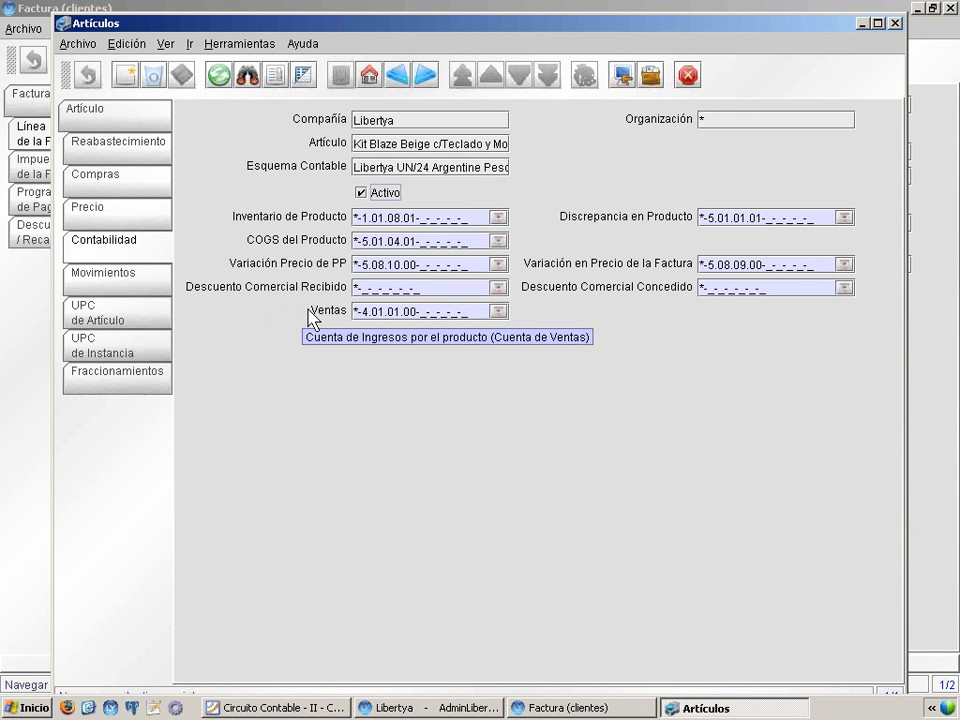
{"action": "mouse_move", "coordinate": [384, 306]}
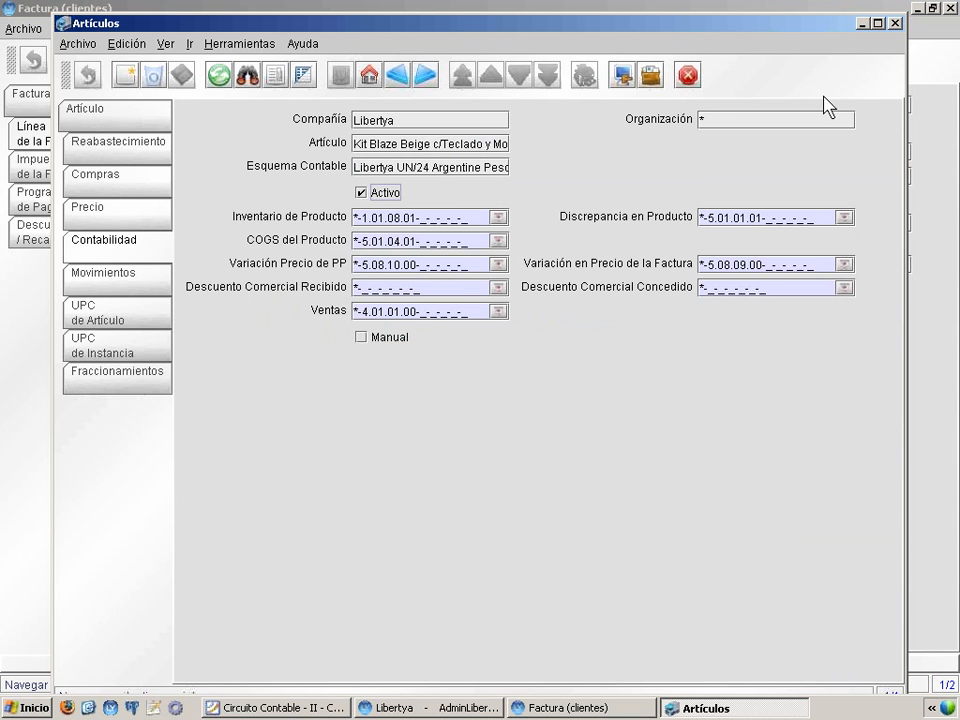
{"action": "left_click", "coordinate": [895, 22]}
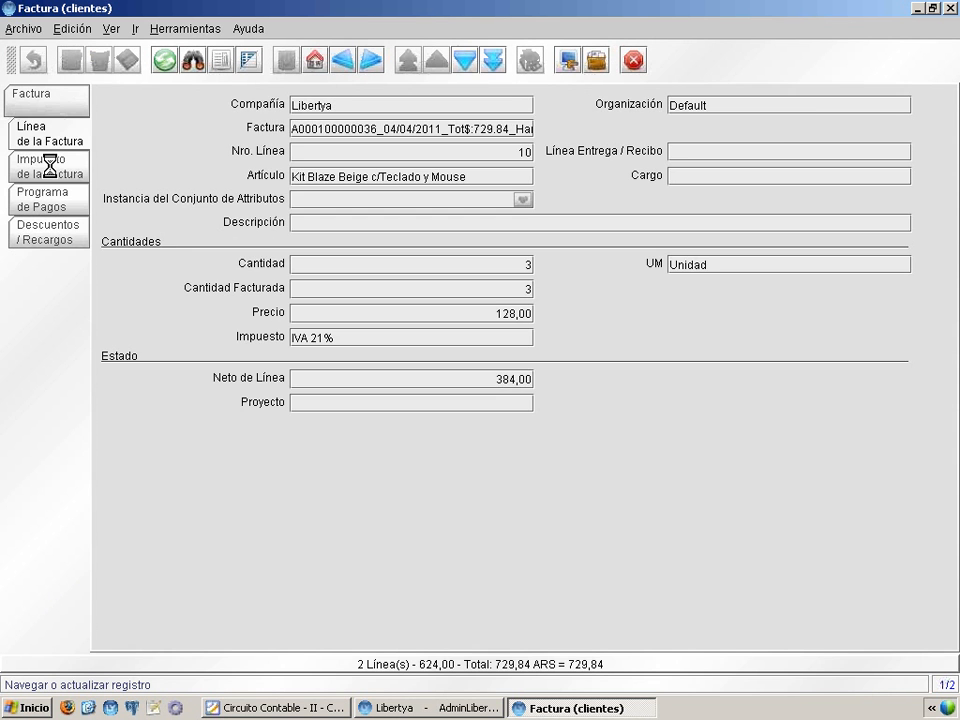
Zoom from the invoice's IVA 10,5% tax to its tax category, check the IVA Repercutido account under Contabilidad, and close the record
{"action": "left_click", "coordinate": [47, 165]}
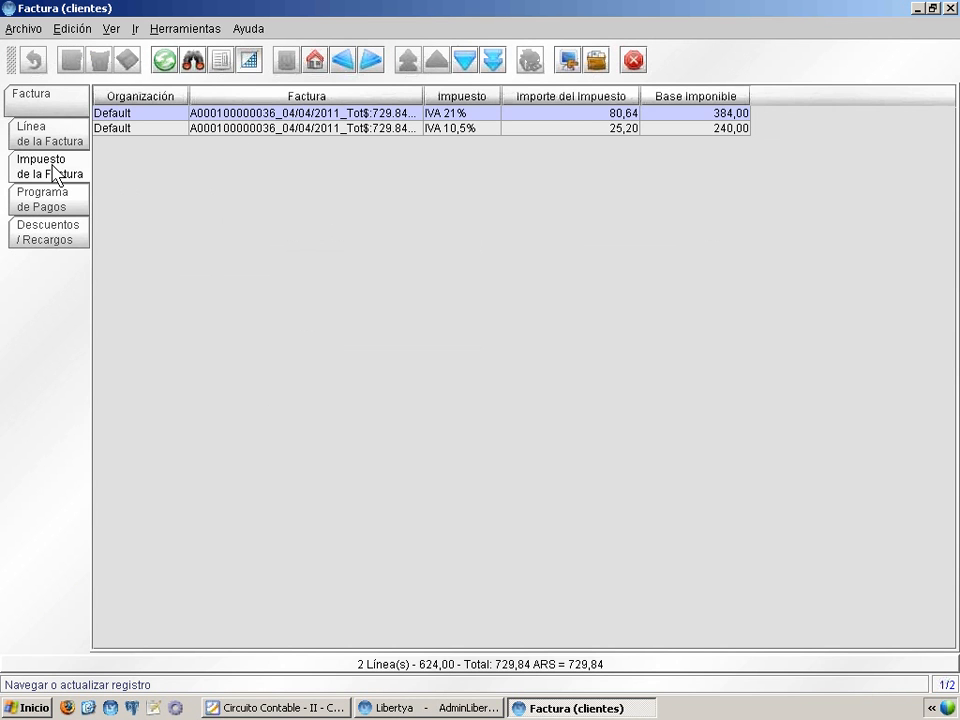
{"action": "left_click", "coordinate": [248, 61]}
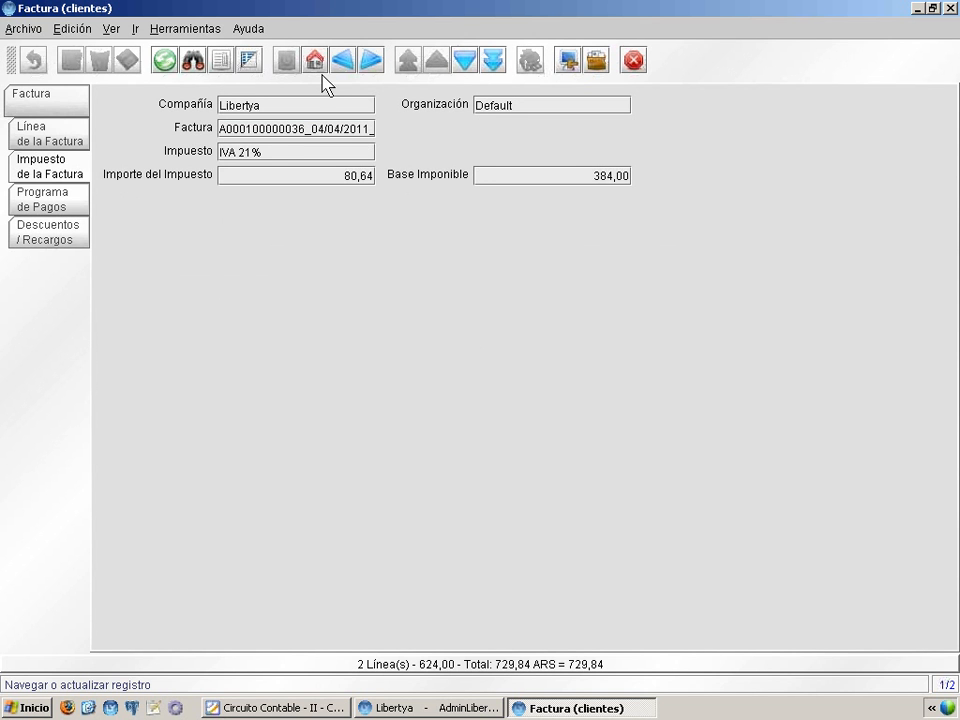
{"action": "left_click", "coordinate": [464, 61]}
{"action": "right_click", "coordinate": [256, 156]}
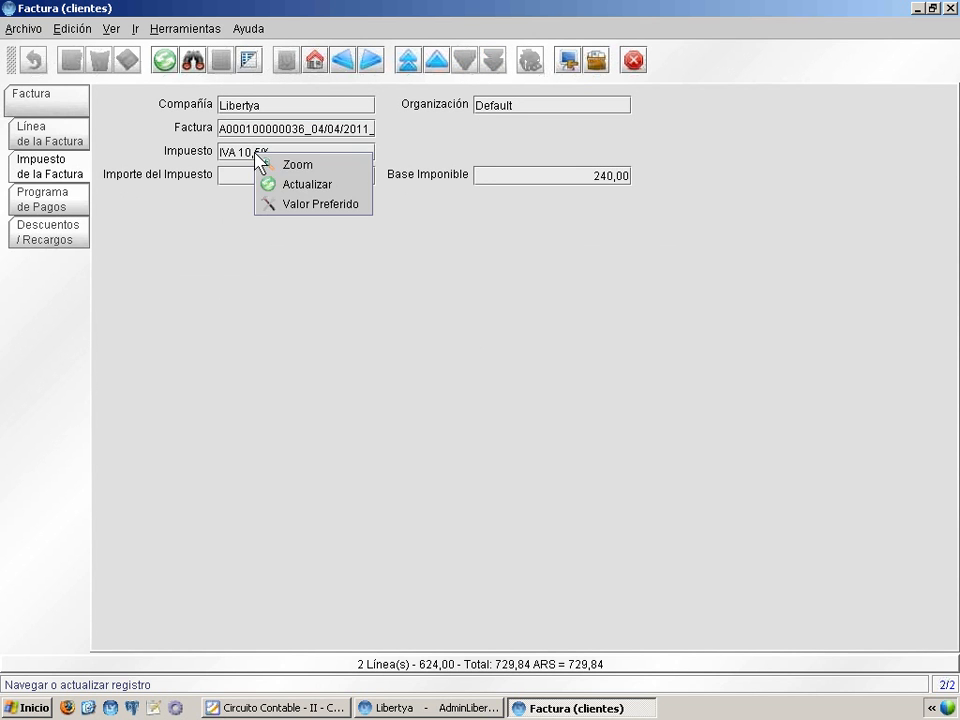
{"action": "left_click", "coordinate": [276, 165]}
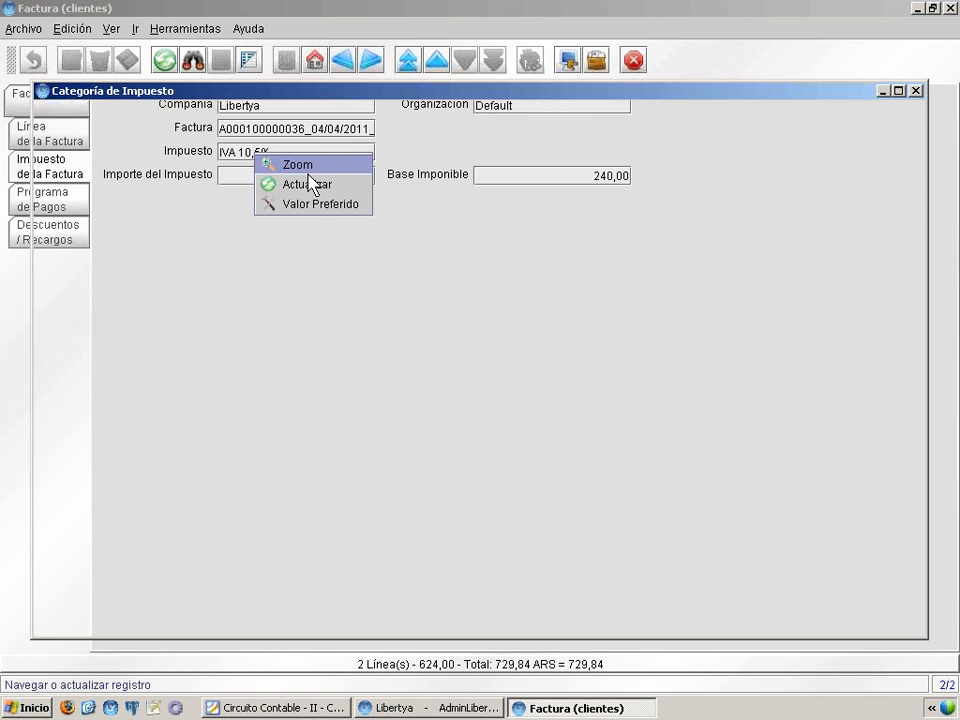
{"action": "double_click", "coordinate": [214, 94]}
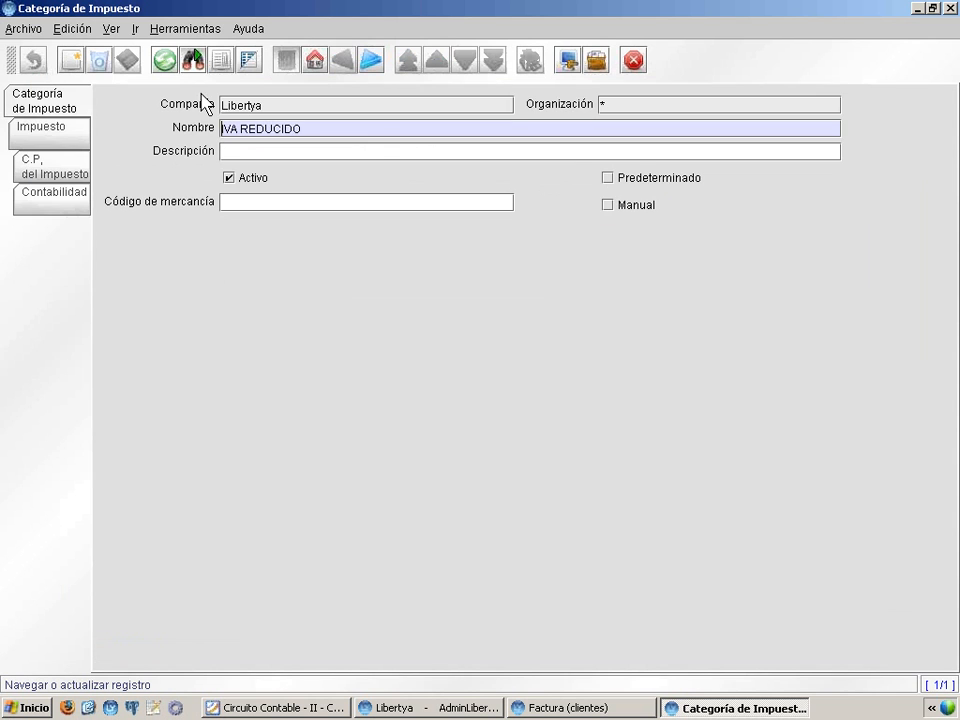
{"action": "left_click", "coordinate": [31, 136]}
{"action": "left_click", "coordinate": [50, 205]}
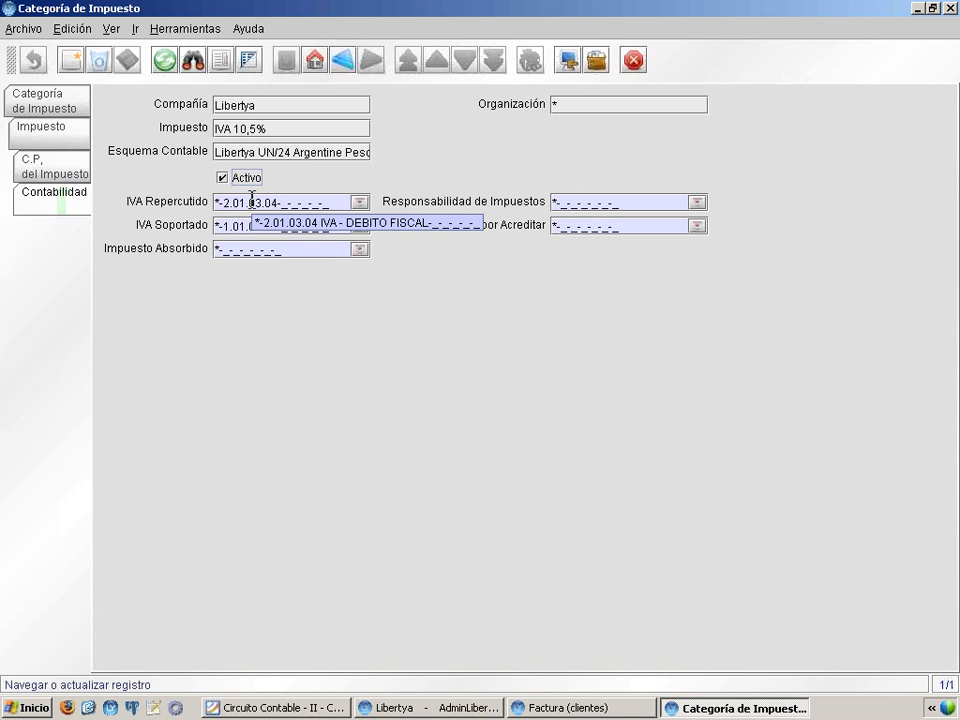
{"action": "left_click", "coordinate": [947, 8]}
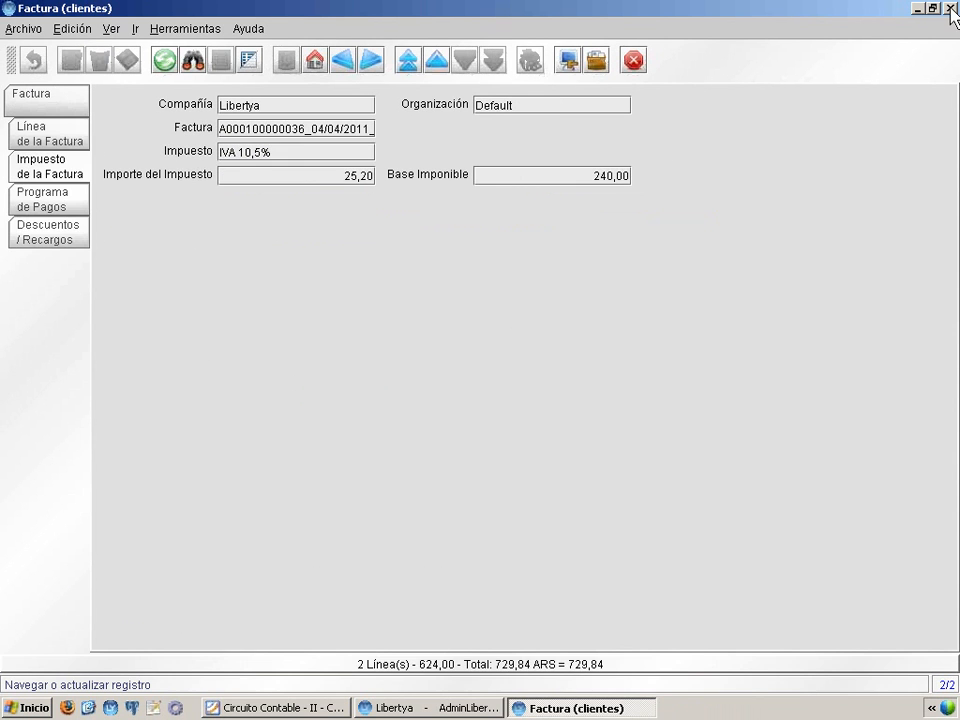
Switch to the Circuito Contable presentation and advance to the Cobros y Pagos slide on Medios de Pago
{"action": "left_click", "coordinate": [307, 708]}
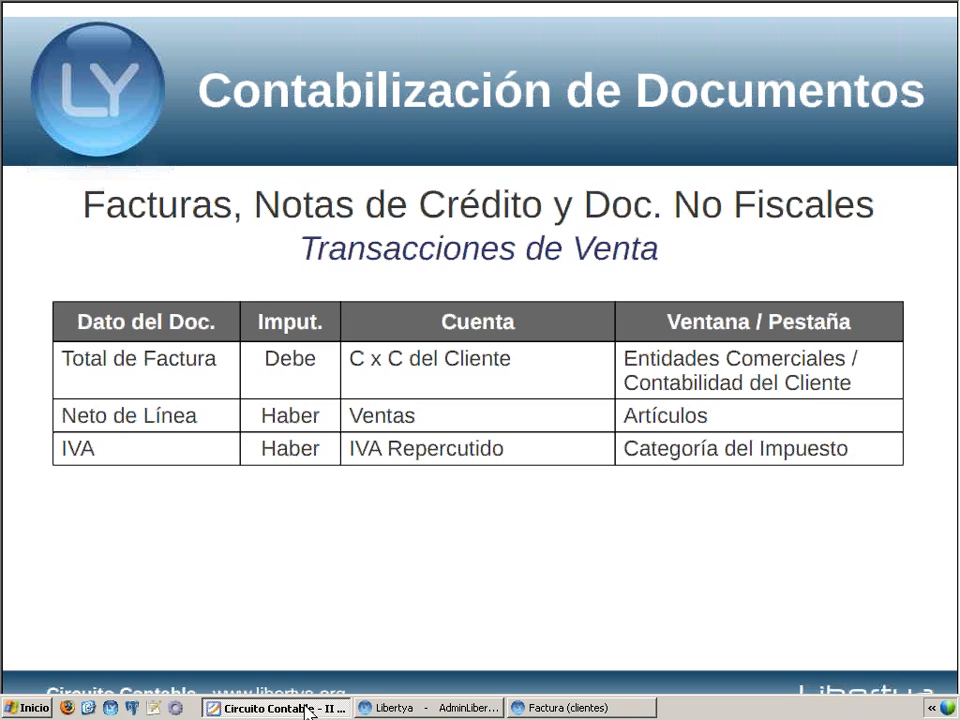
{"action": "left_click", "coordinate": [471, 406]}
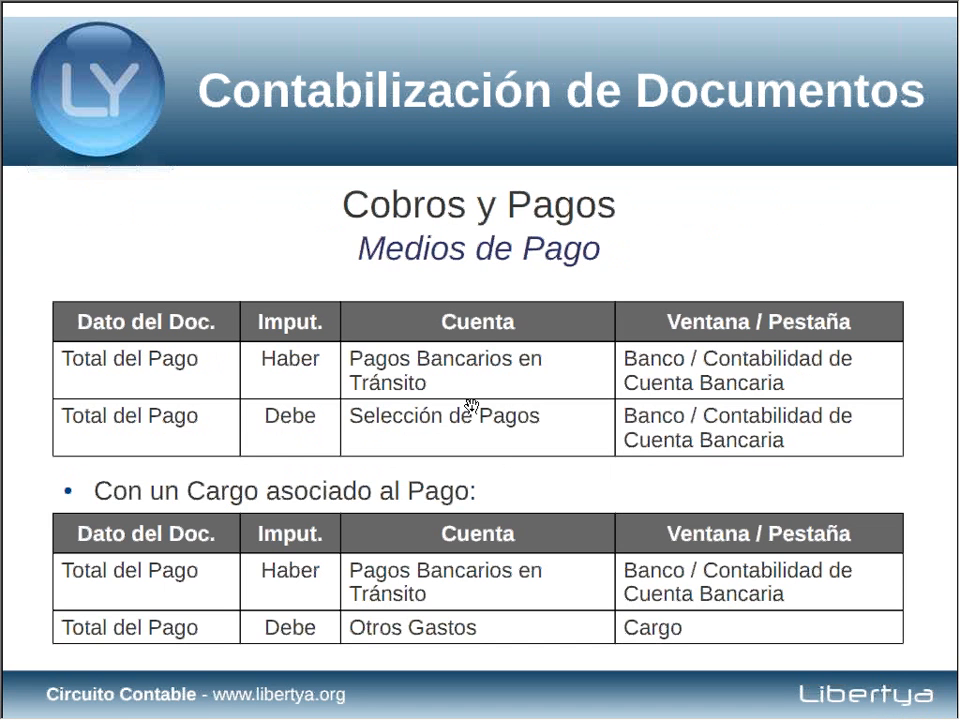
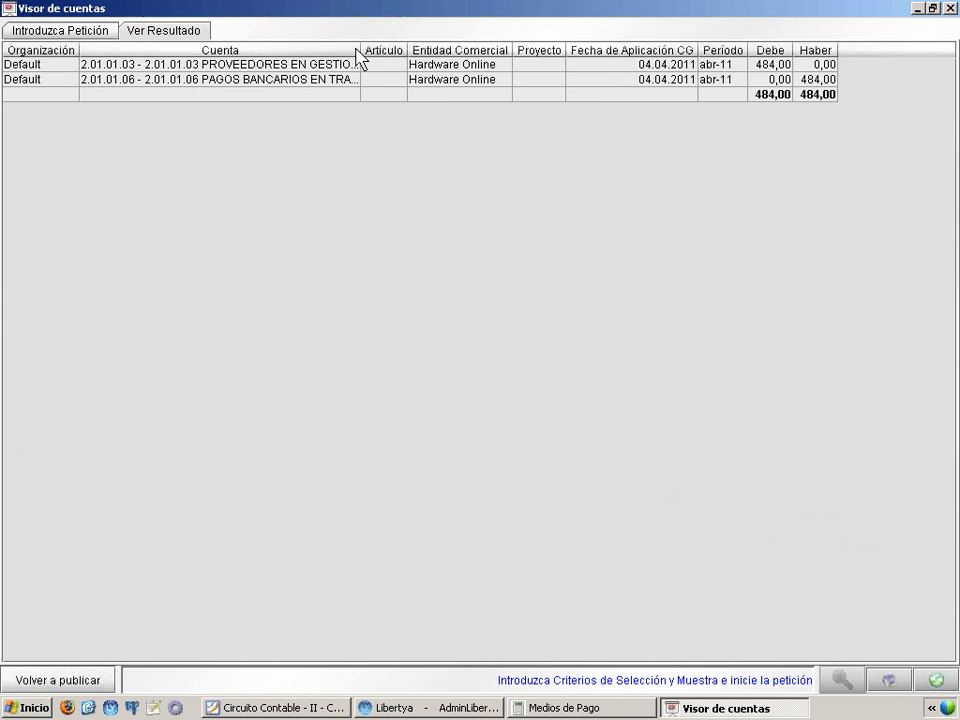
Widen the Cuenta column to read the accounts posted for the Hardware Online payment, and return to the Medios de Pago record
{"action": "left_click_drag", "start_coordinate": [361, 50], "coordinate": [471, 50]}
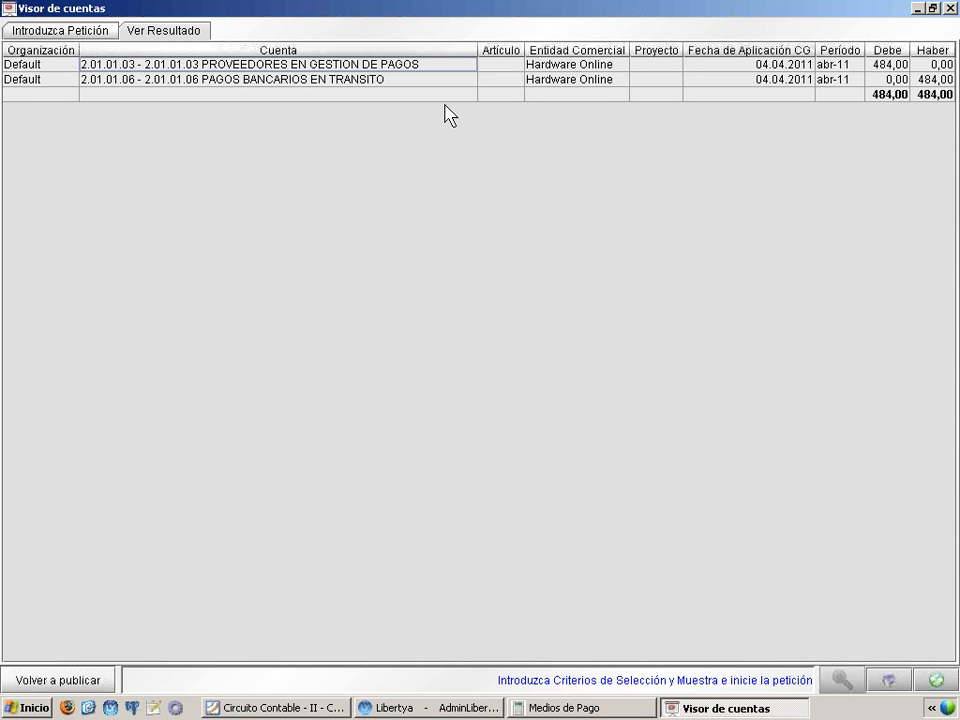
{"action": "left_click", "coordinate": [370, 80]}
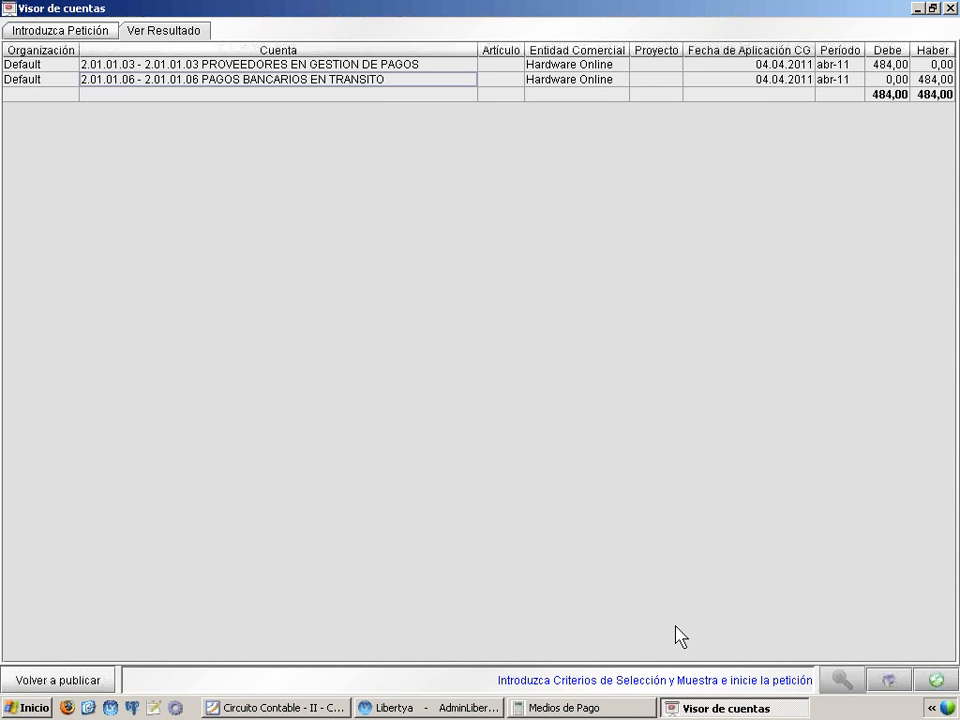
{"action": "left_click", "coordinate": [627, 711]}
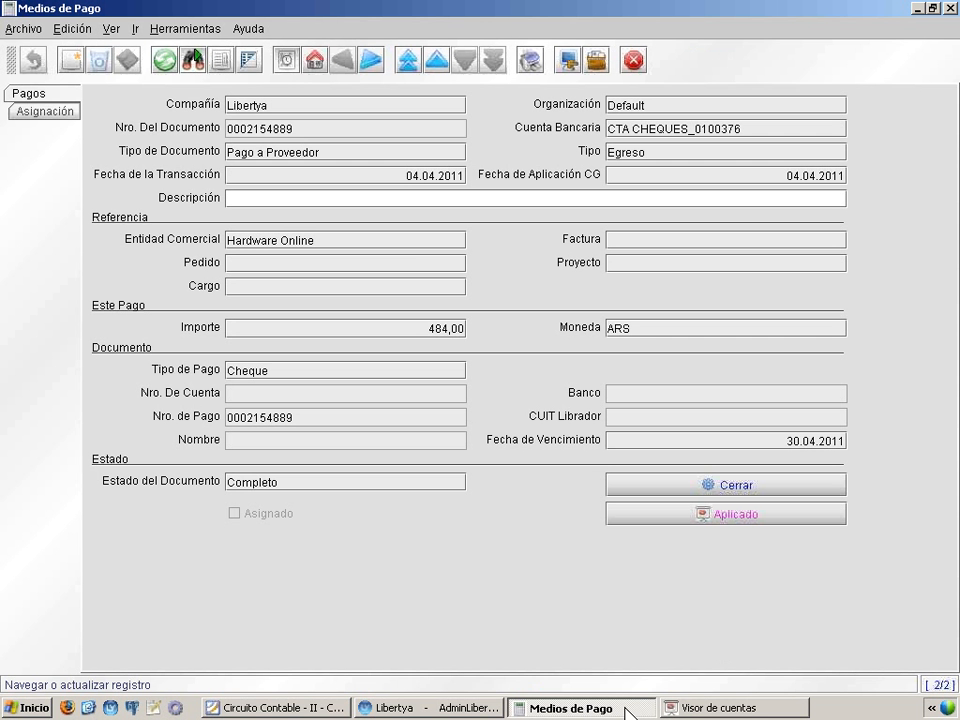
Zoom from the Hardware Online payment to the bank, check the CTA CHEQUES account's Contabilidad settings, and close the record
{"action": "right_click", "coordinate": [683, 130]}
{"action": "left_click", "coordinate": [712, 140]}
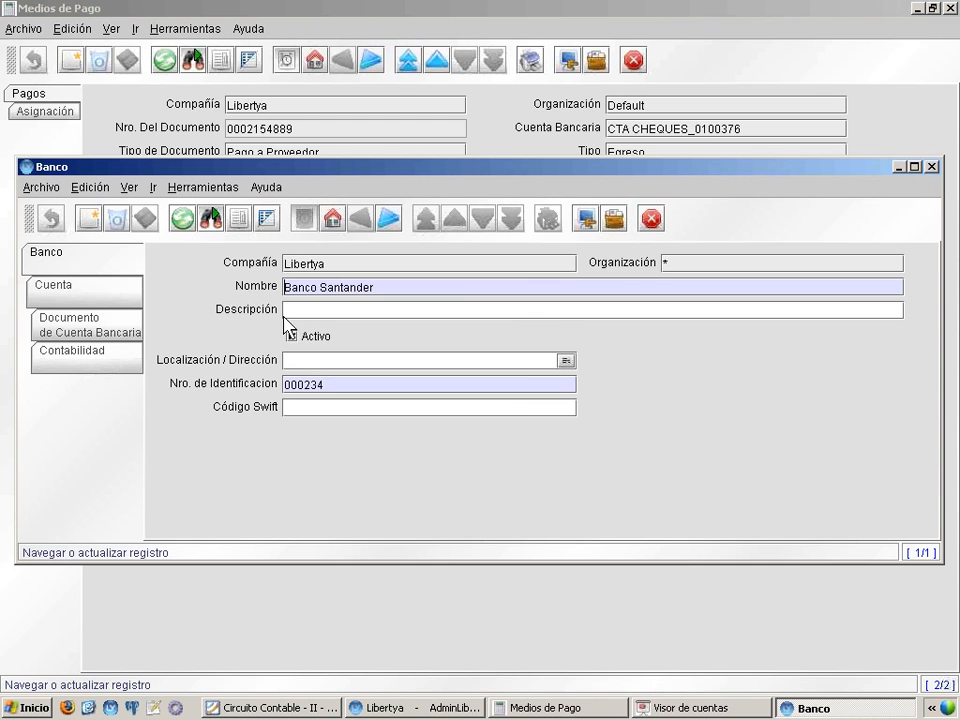
{"action": "left_click", "coordinate": [81, 287]}
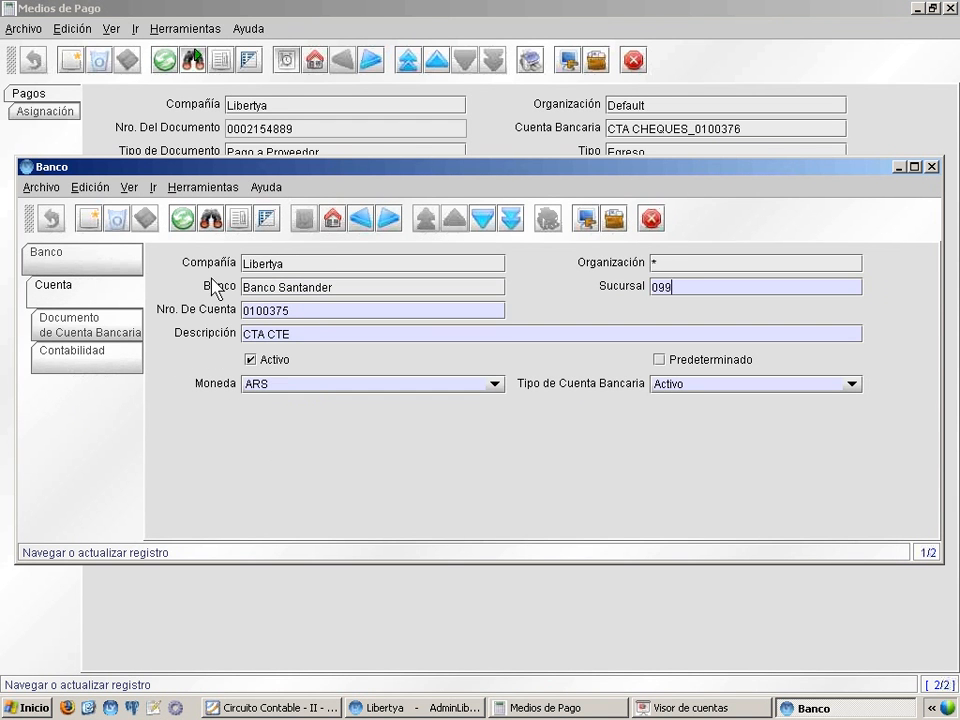
{"action": "left_click", "coordinate": [505, 219]}
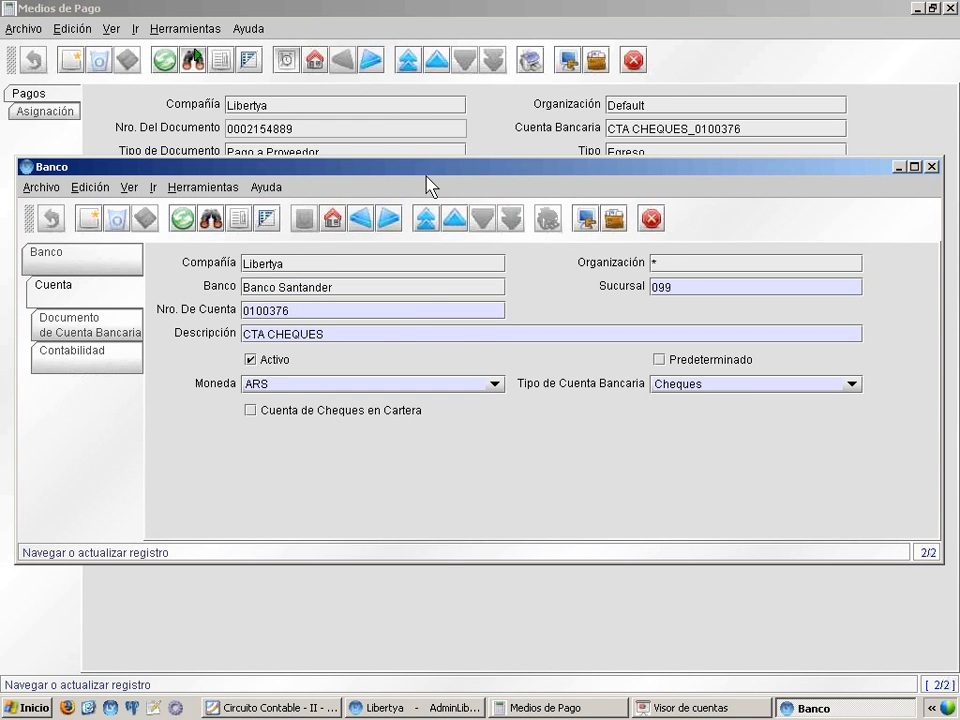
{"action": "double_click", "coordinate": [425, 173]}
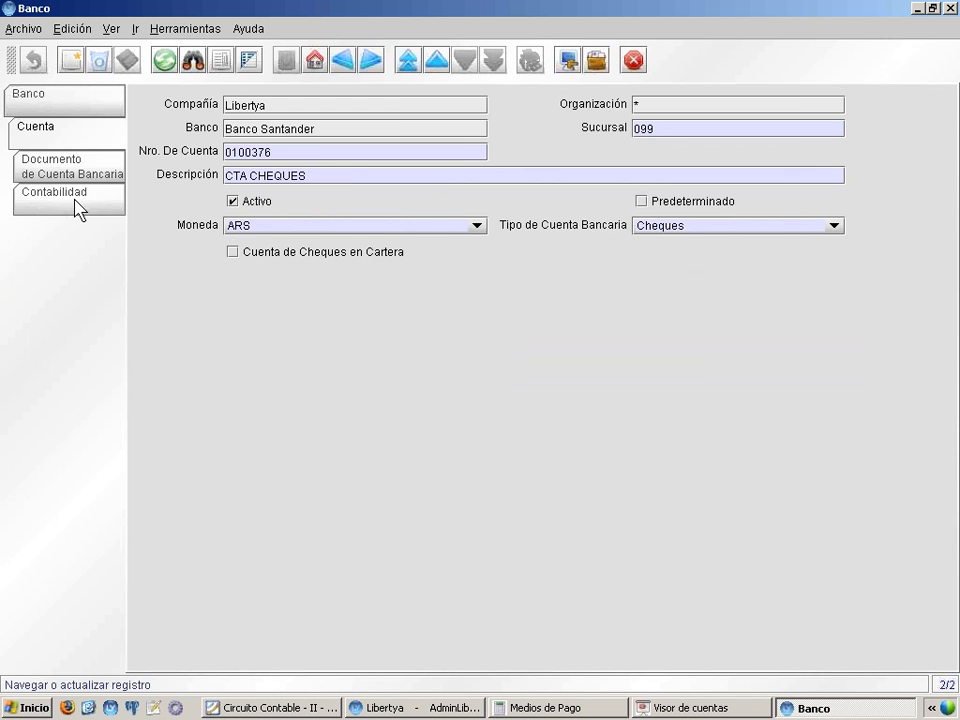
{"action": "left_click", "coordinate": [79, 205]}
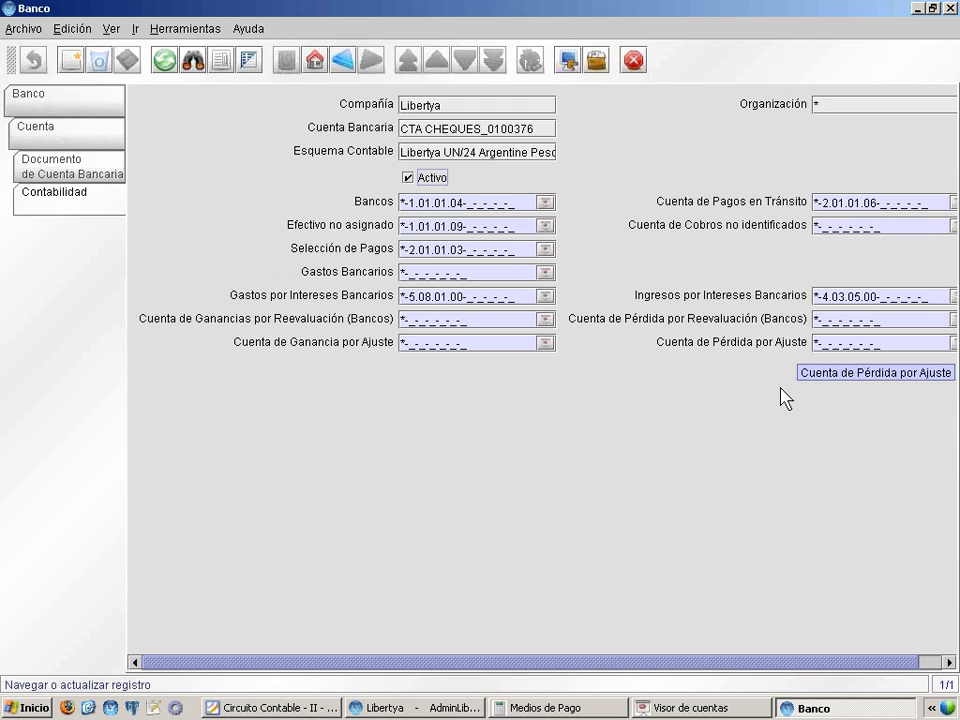
{"action": "left_click", "coordinate": [950, 9]}
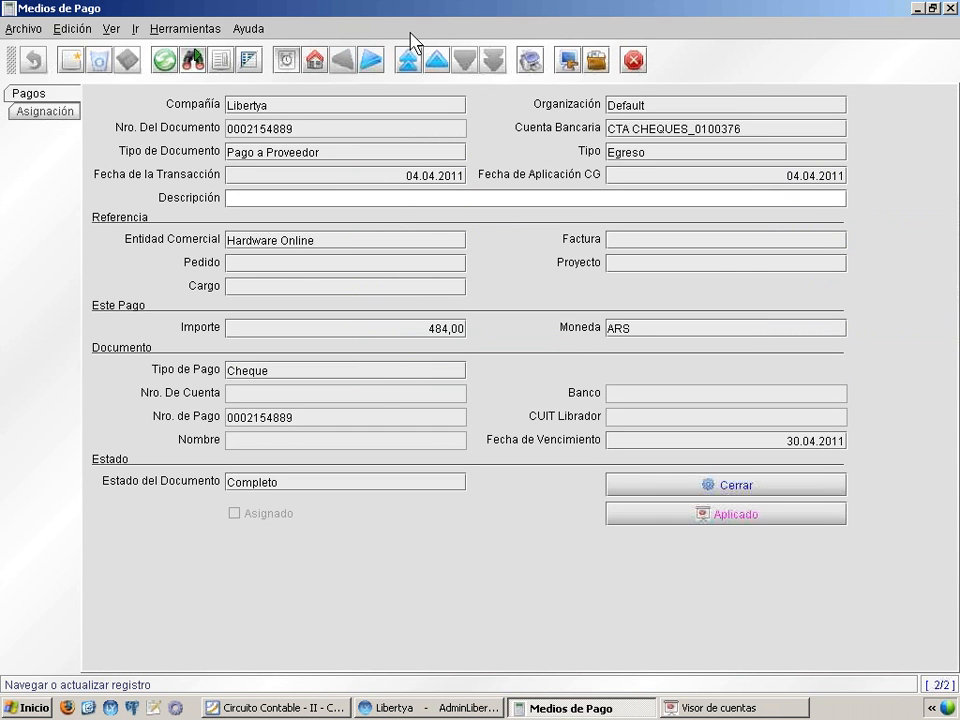
Go to the previous payment, for Banco Santander, examine its accounting entries with the full Cuenta names showing, and close the viewer
{"action": "left_click", "coordinate": [436, 60]}
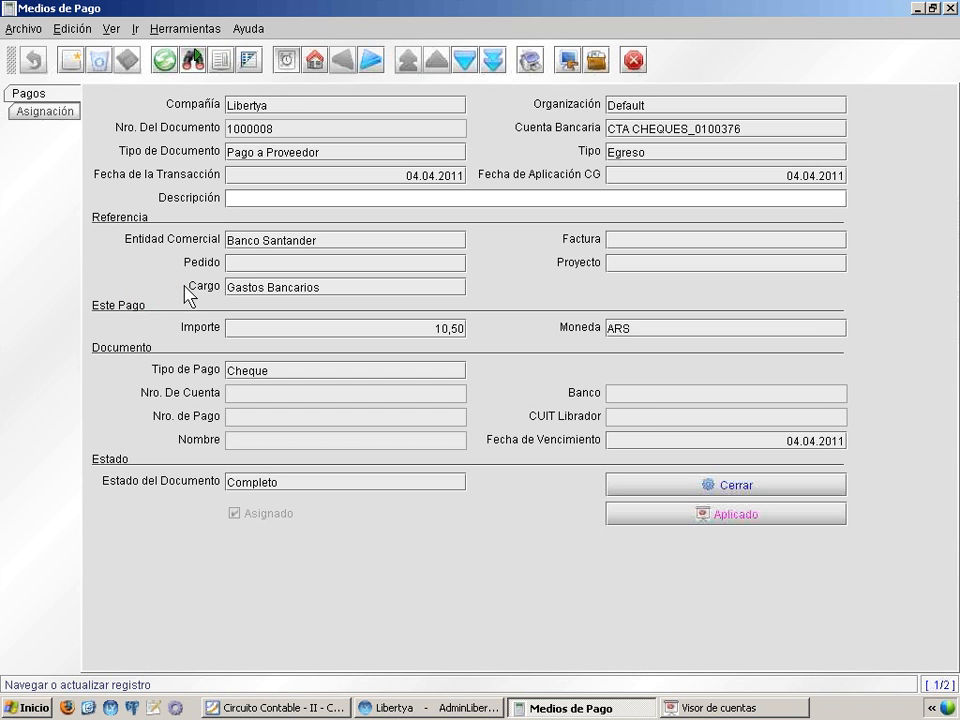
{"action": "left_click", "coordinate": [696, 513]}
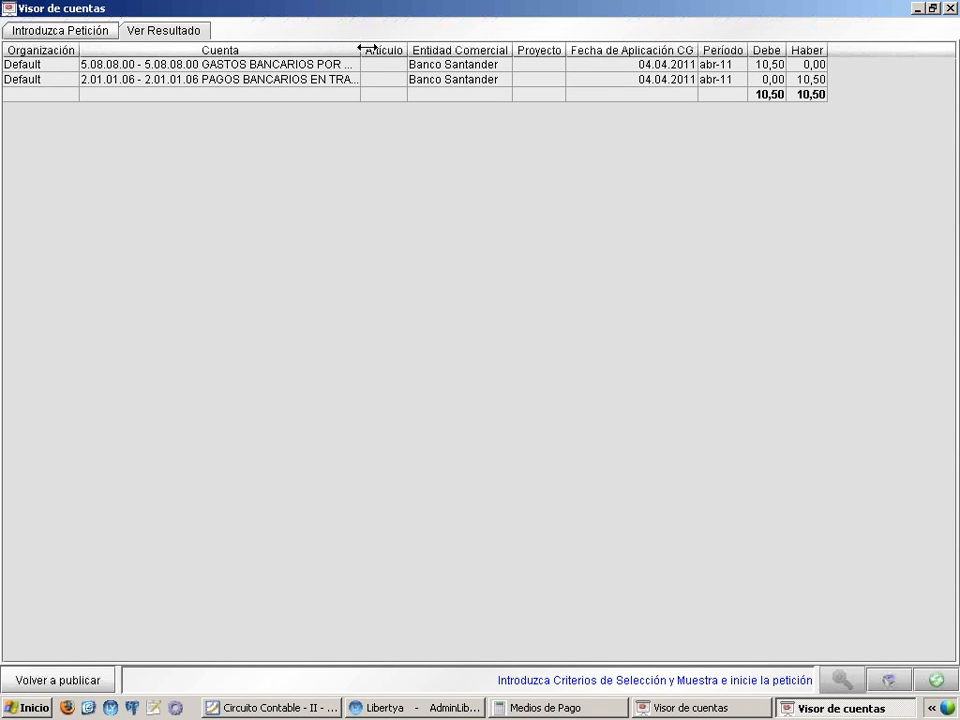
{"action": "left_click_drag", "start_coordinate": [367, 48], "coordinate": [510, 62]}
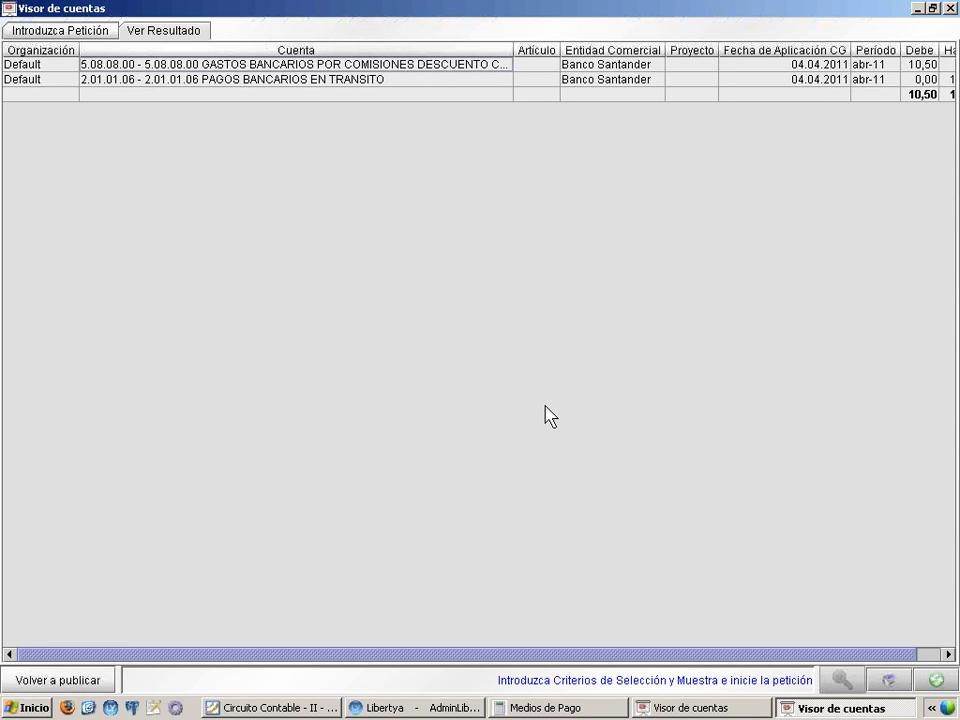
{"action": "left_click_drag", "start_coordinate": [570, 656], "coordinate": [634, 424]}
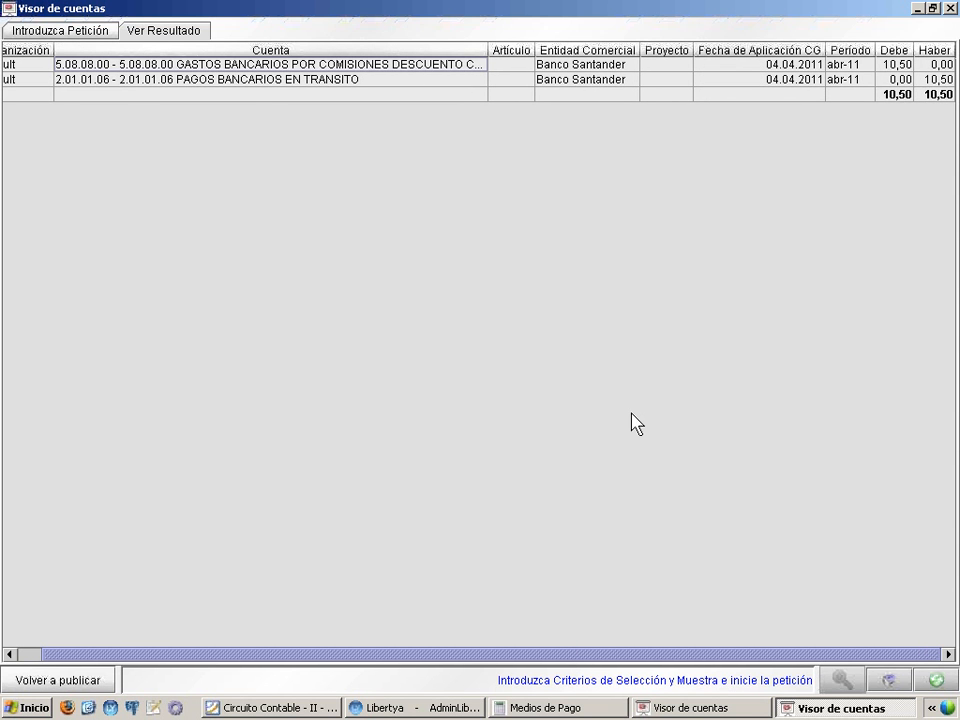
{"action": "left_click", "coordinate": [259, 84]}
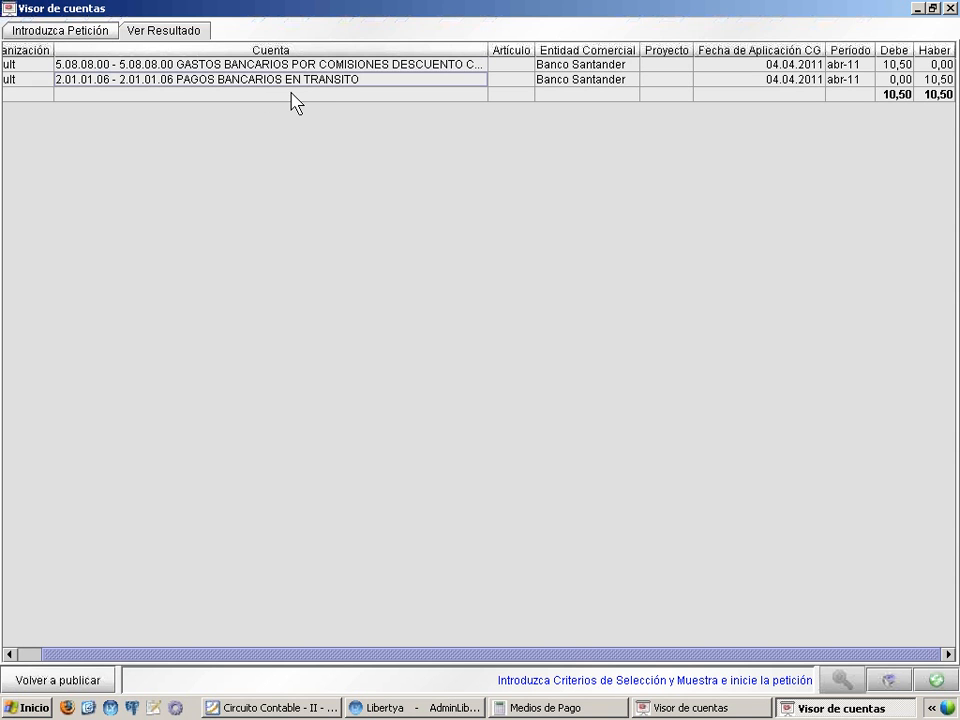
{"action": "left_click", "coordinate": [287, 66]}
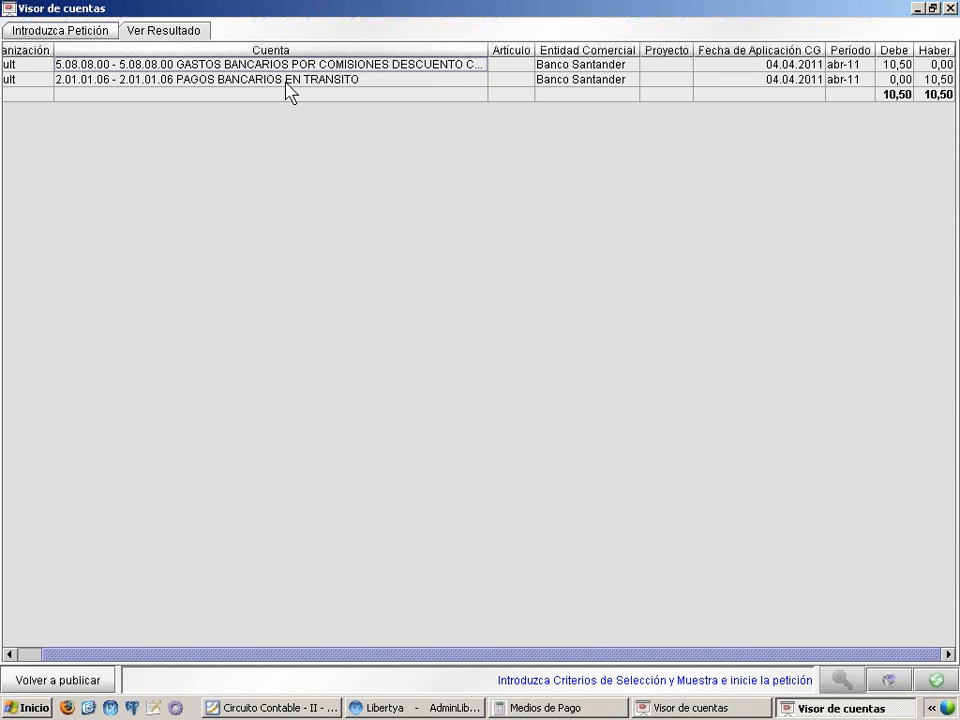
{"action": "left_click_drag", "start_coordinate": [488, 49], "coordinate": [536, 49]}
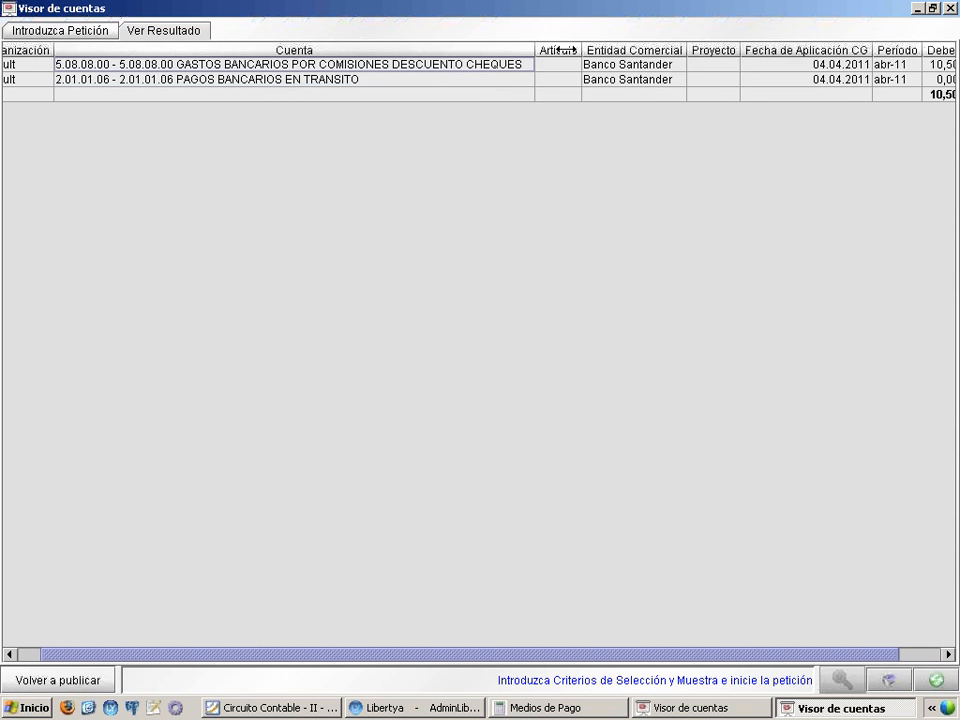
{"action": "left_click", "coordinate": [953, 8]}
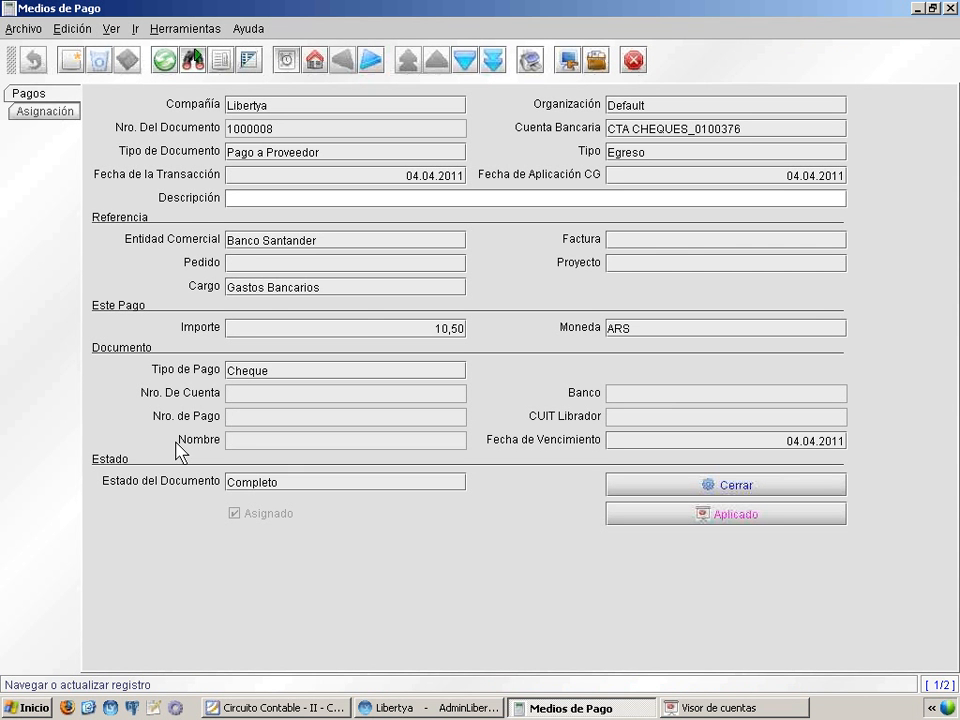
Zoom from the payment to the Gastos Bancarios charge, check its Contabilidad accounts, and close the record
{"action": "right_click", "coordinate": [261, 289]}
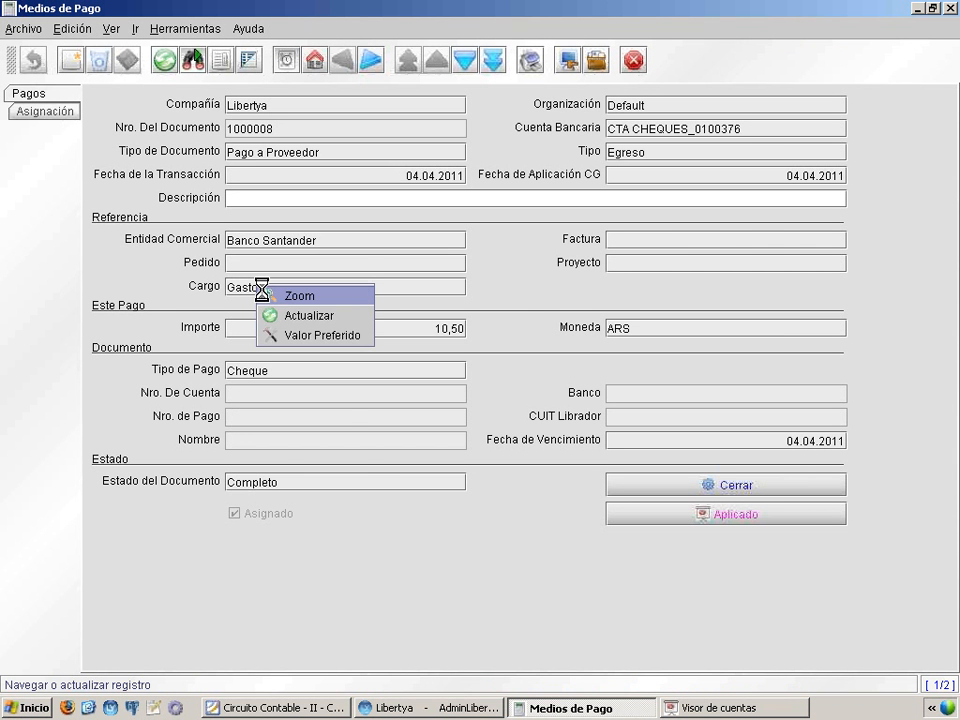
{"action": "left_click", "coordinate": [195, 300]}
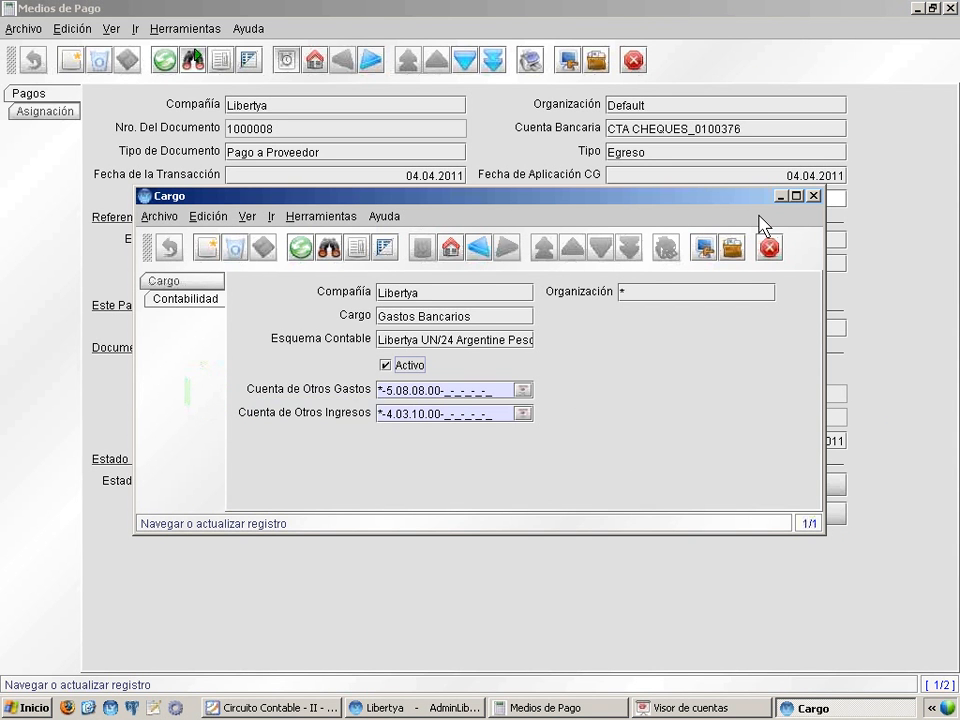
{"action": "left_click", "coordinate": [813, 196]}
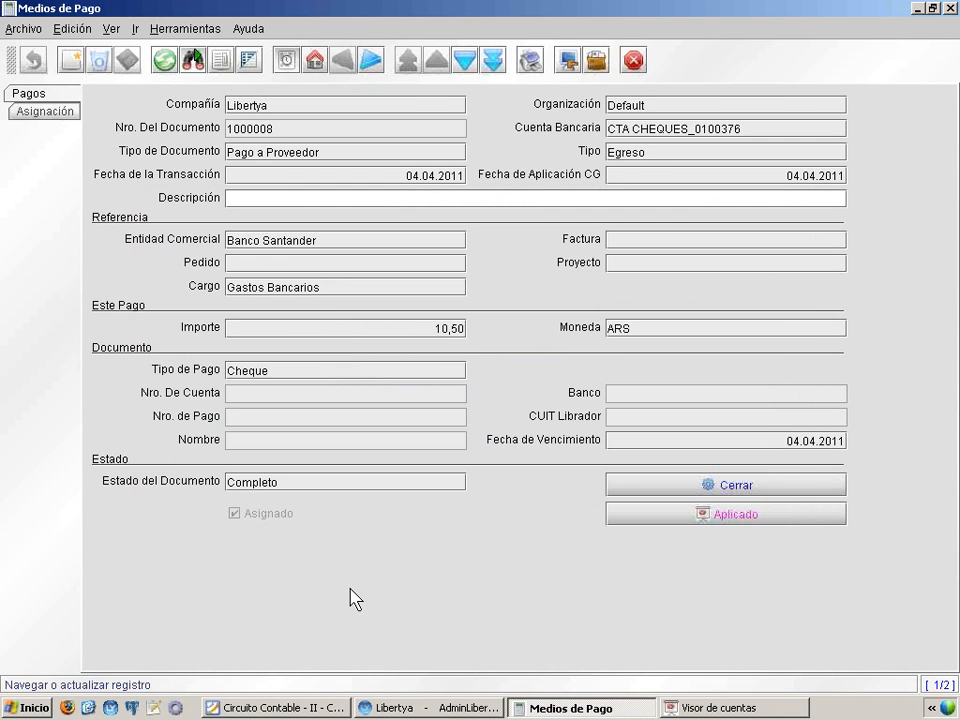
Switch to the Circuito Contable presentation, review the Cobros y Pagos slide on Medios de Cobro, and minimize the presentation
{"action": "left_click", "coordinate": [312, 704]}
{"action": "left_click", "coordinate": [505, 500]}
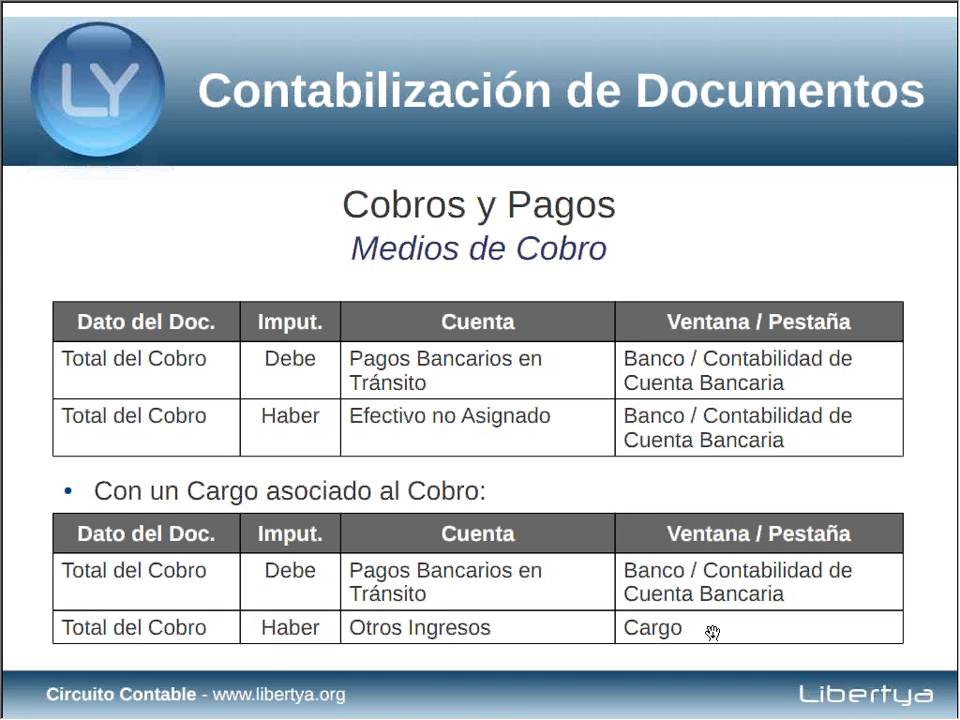
{"action": "key", "text": "alt+space"}
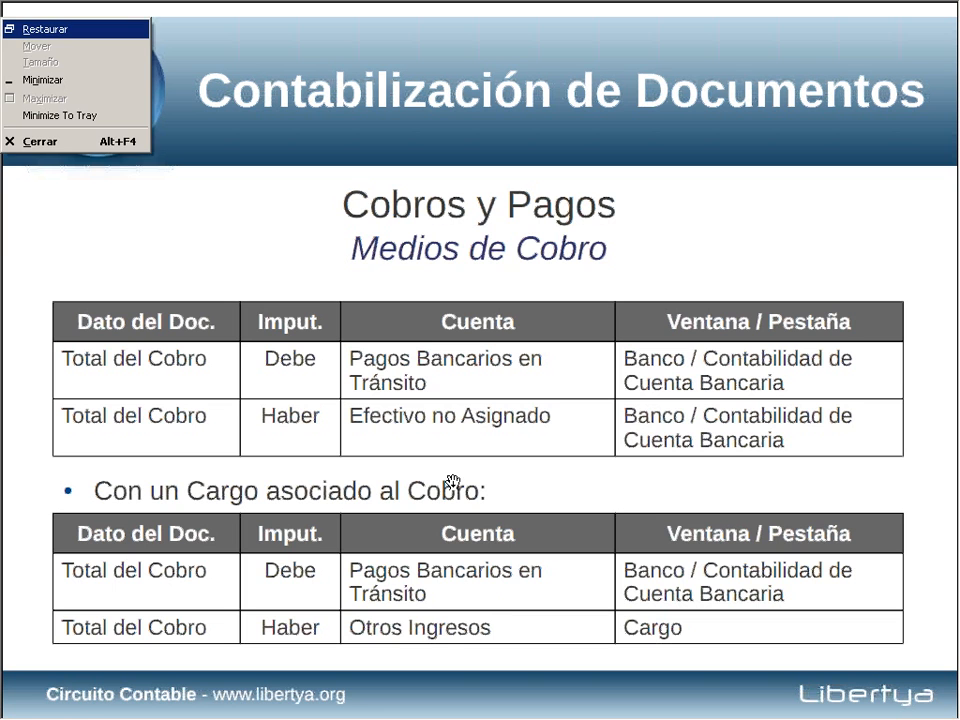
{"action": "key", "text": "n"}
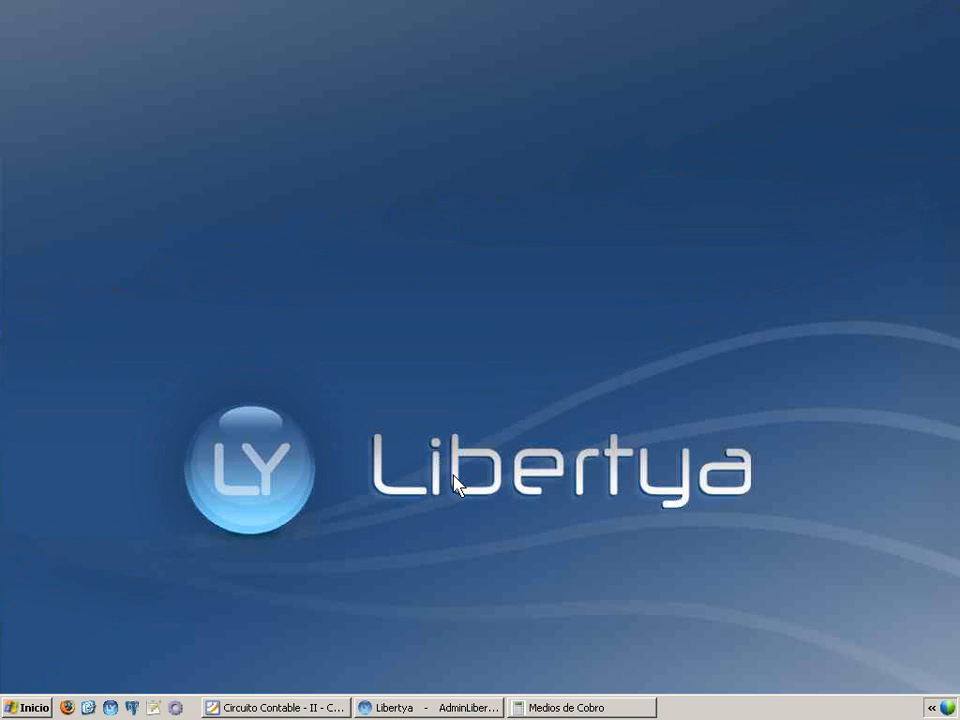
Switch to the Medios de Cobro window and examine the Hard Solutions S.A. collection's accounting entries with the full Cuenta names showing
{"action": "left_click", "coordinate": [516, 706]}
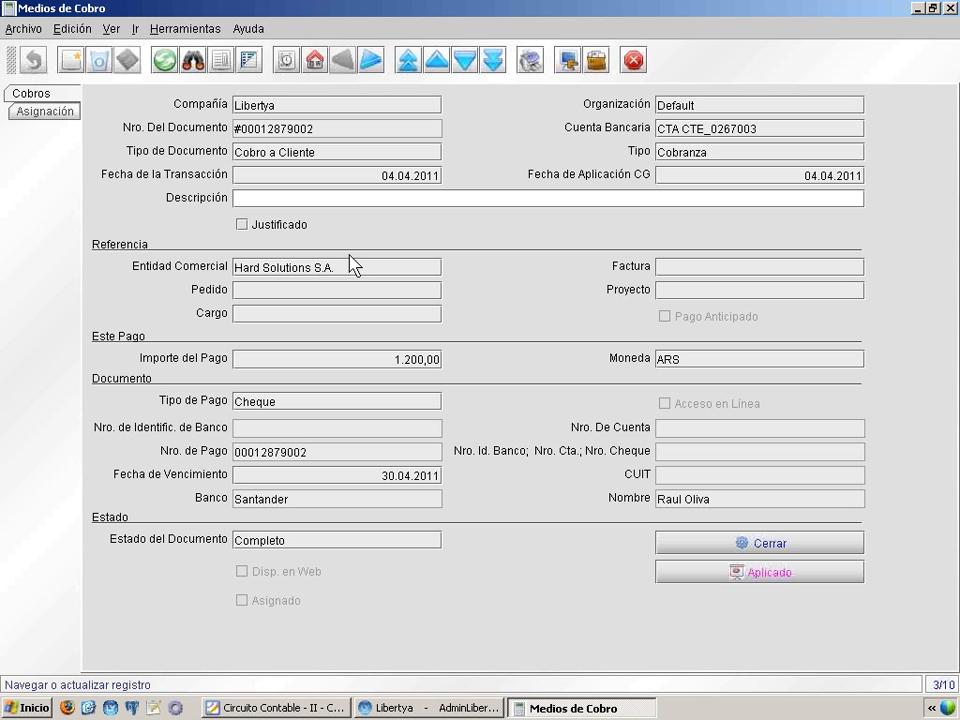
{"action": "left_click", "coordinate": [766, 574]}
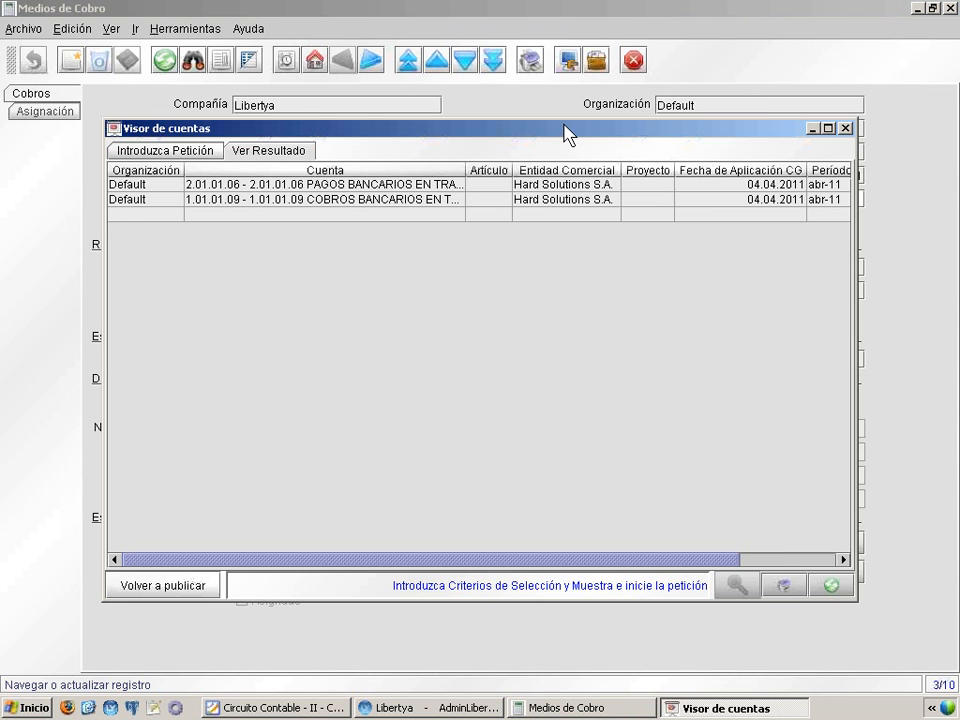
{"action": "left_click", "coordinate": [845, 129]}
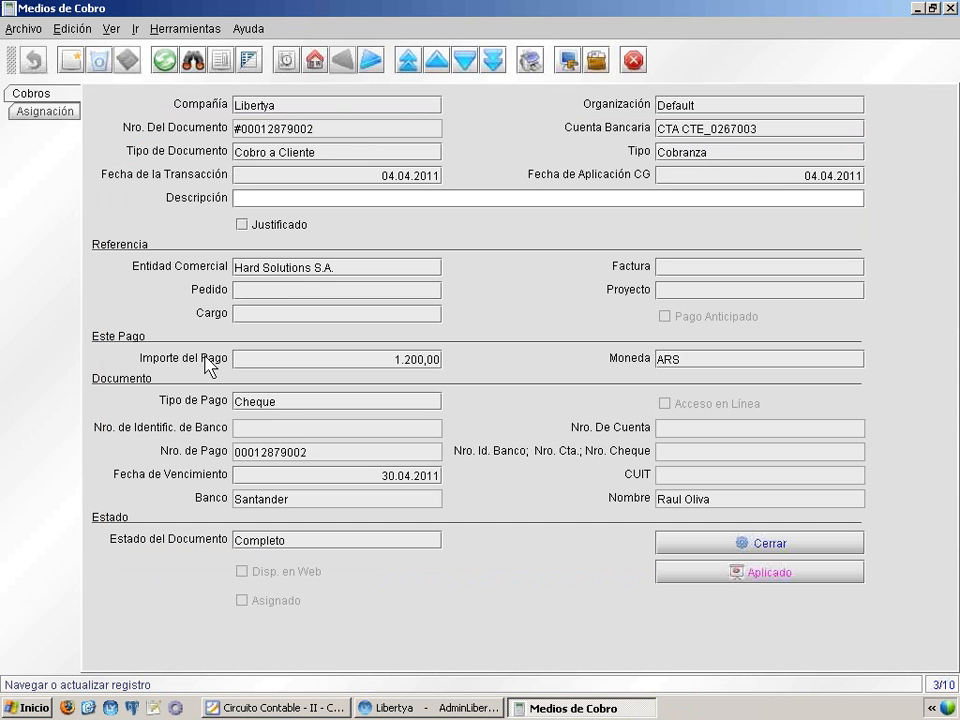
{"action": "mouse_move", "coordinate": [142, 366]}
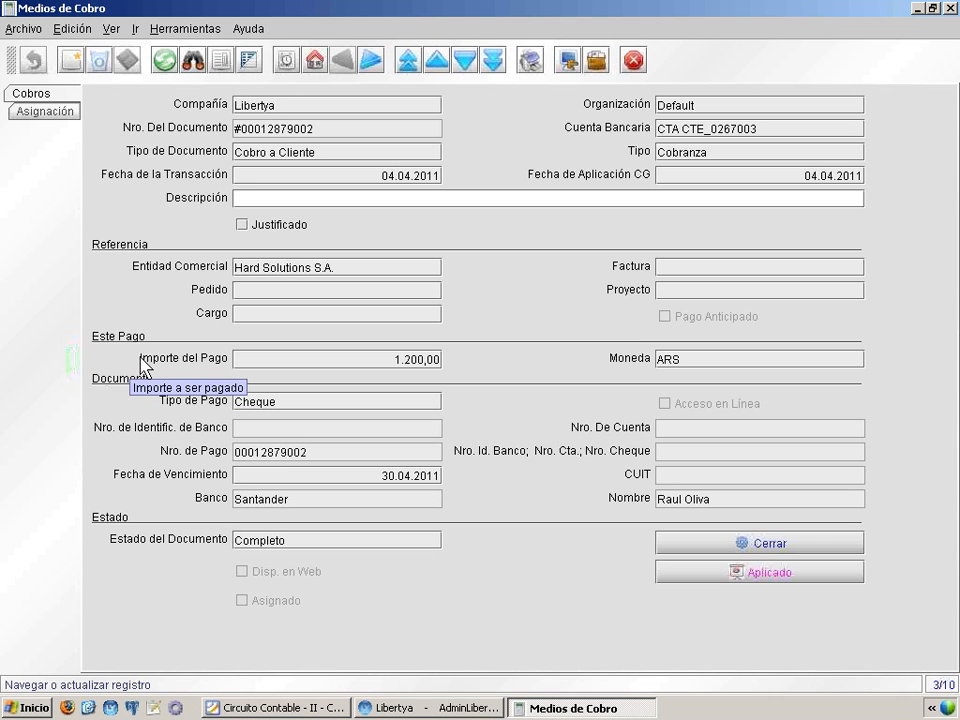
{"action": "left_click", "coordinate": [756, 565]}
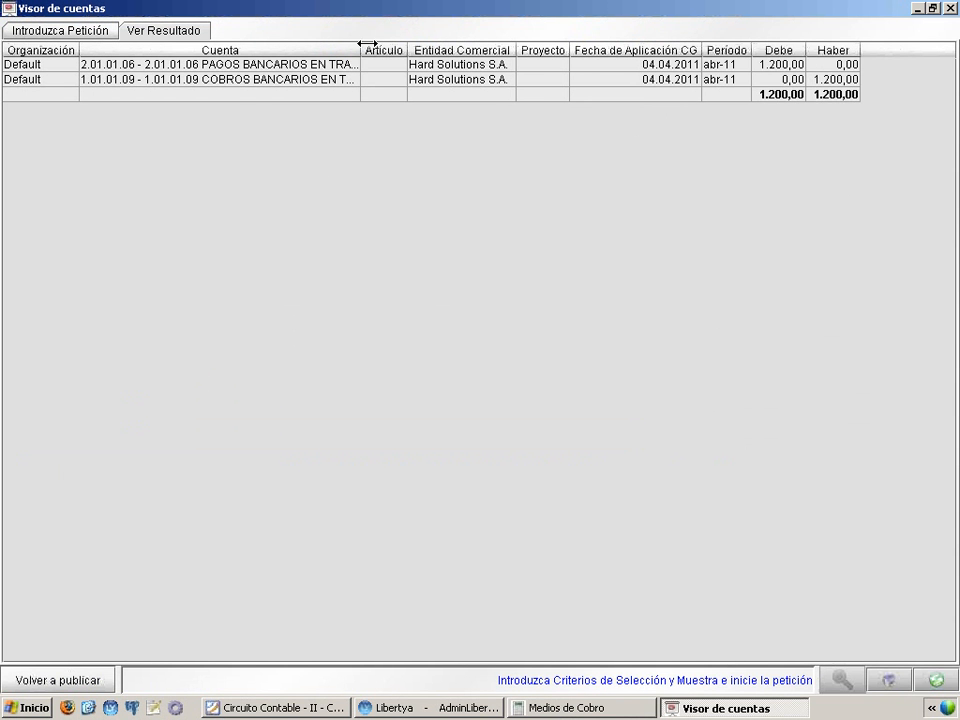
{"action": "left_click_drag", "start_coordinate": [368, 43], "coordinate": [441, 44]}
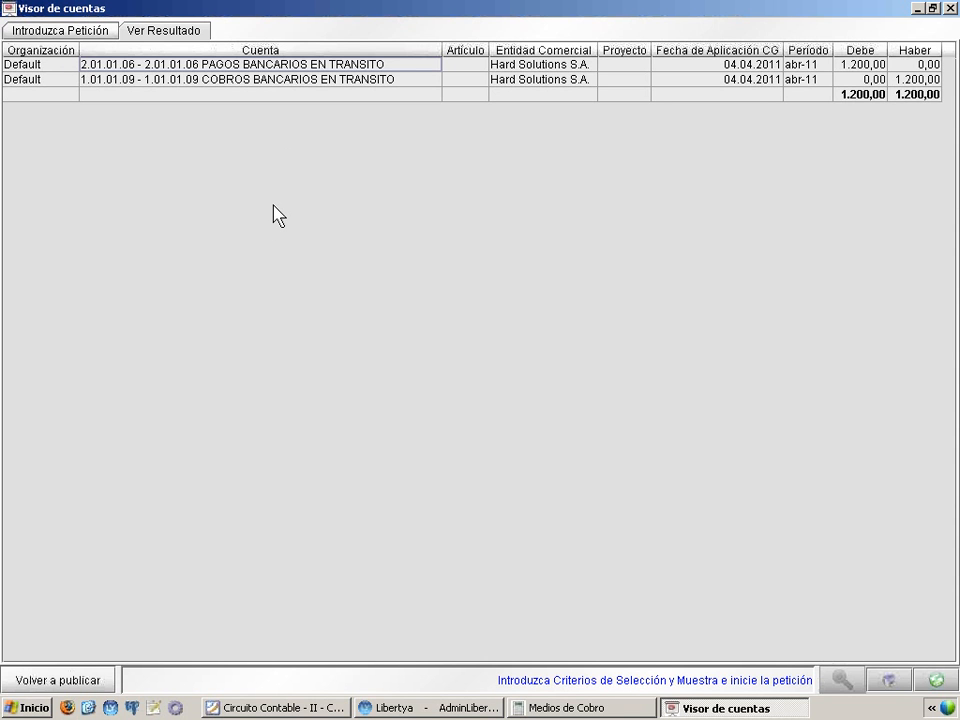
{"action": "left_click", "coordinate": [319, 80]}
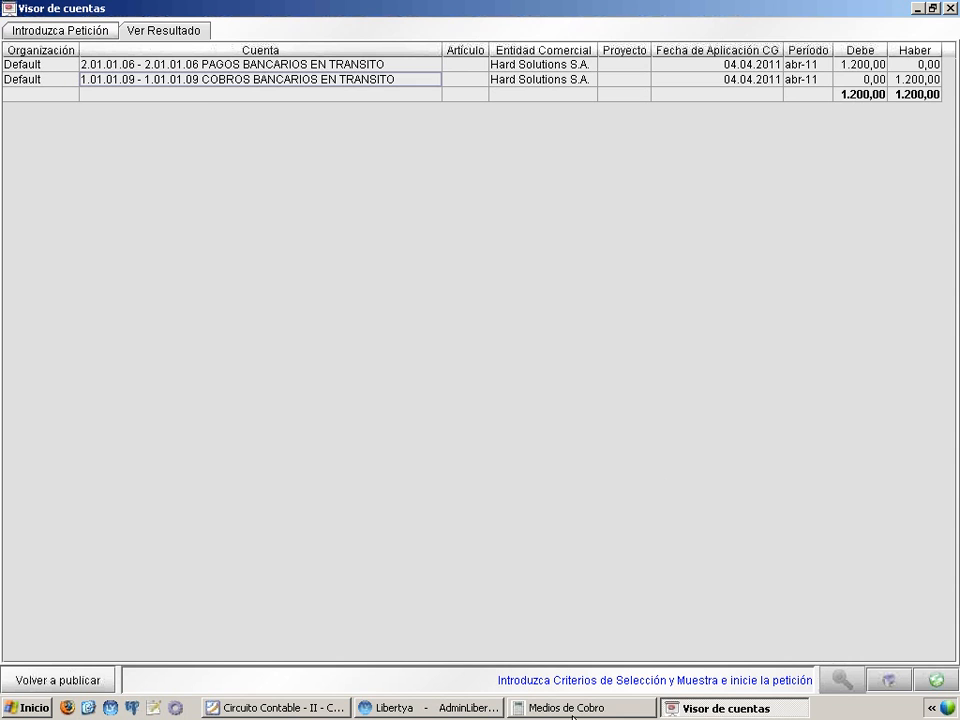
Zoom from the collection to the bank, check the CTA CTE account's Contabilidad settings, and close the record
{"action": "key", "text": "alt+Tab"}
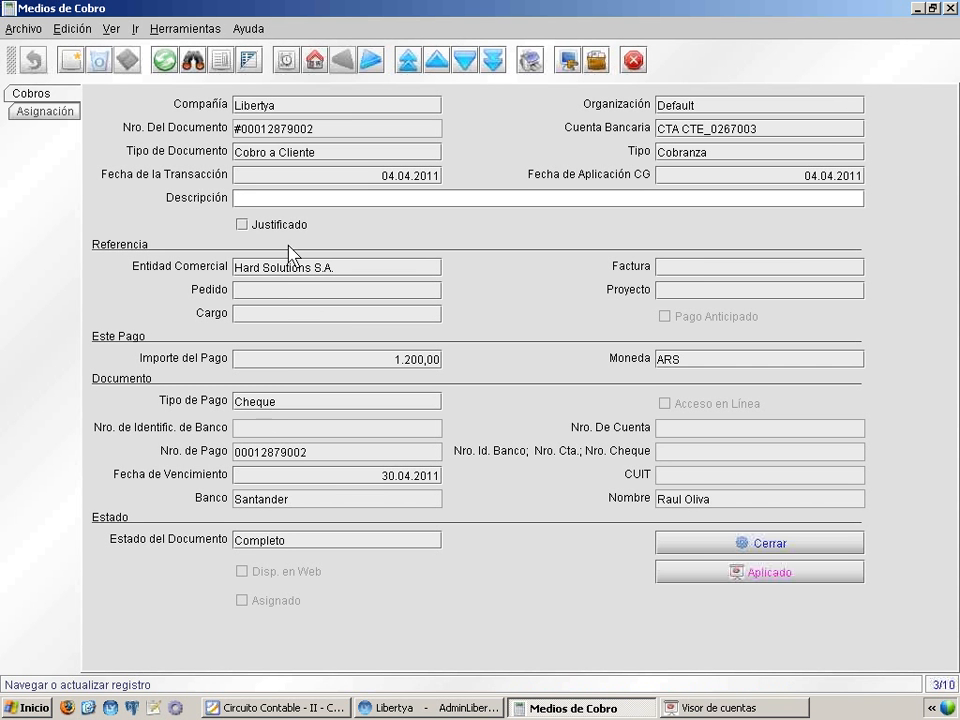
{"action": "right_click", "coordinate": [757, 133]}
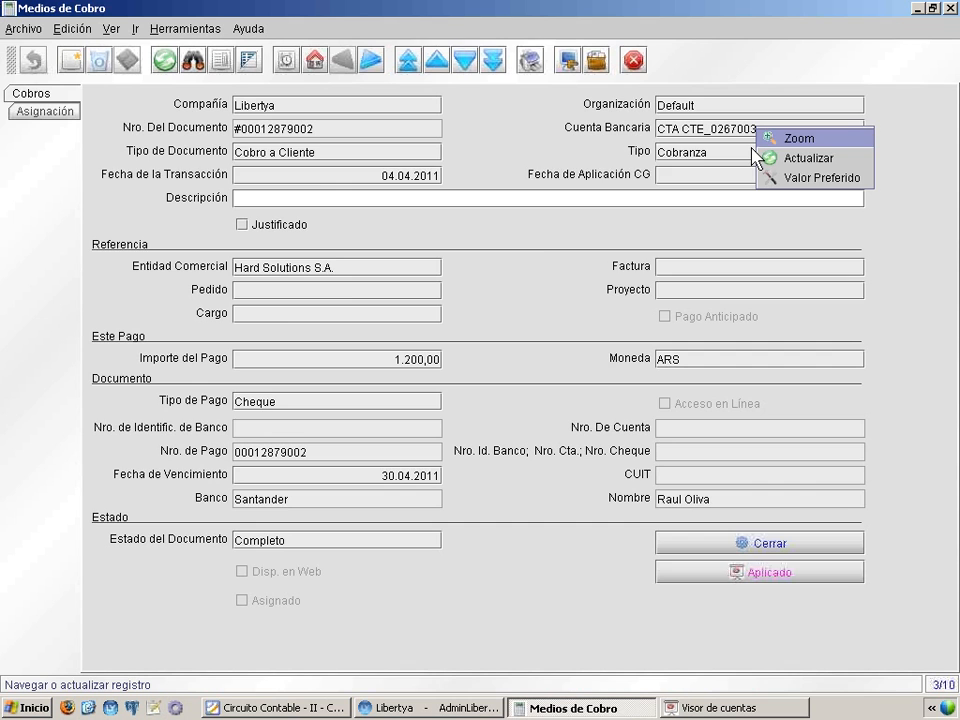
{"action": "left_click", "coordinate": [760, 142]}
{"action": "double_click", "coordinate": [436, 191]}
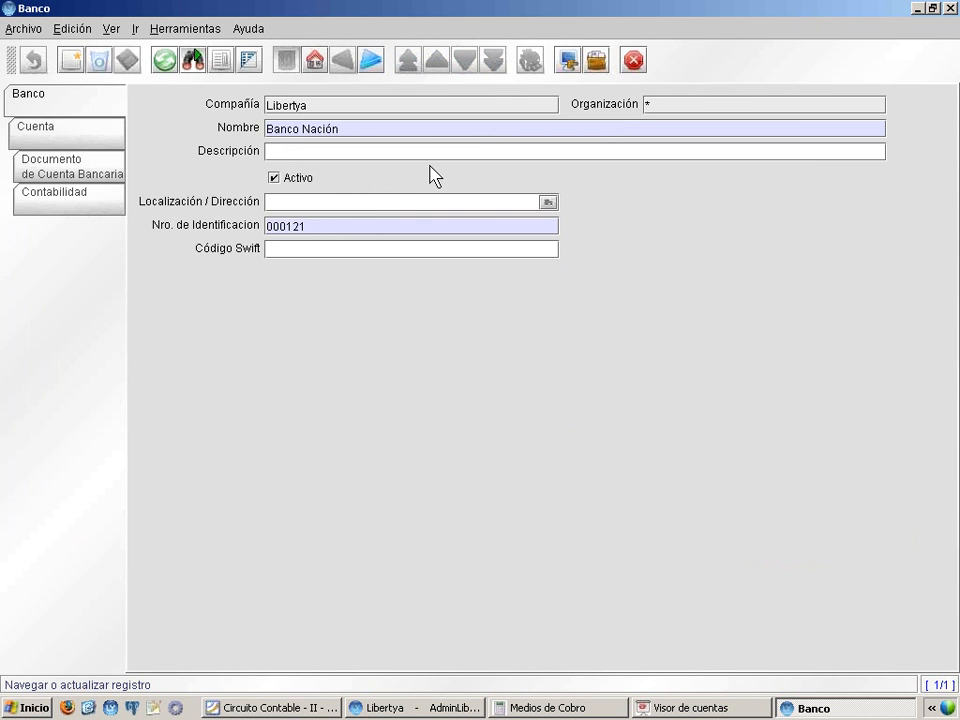
{"action": "left_click", "coordinate": [66, 128]}
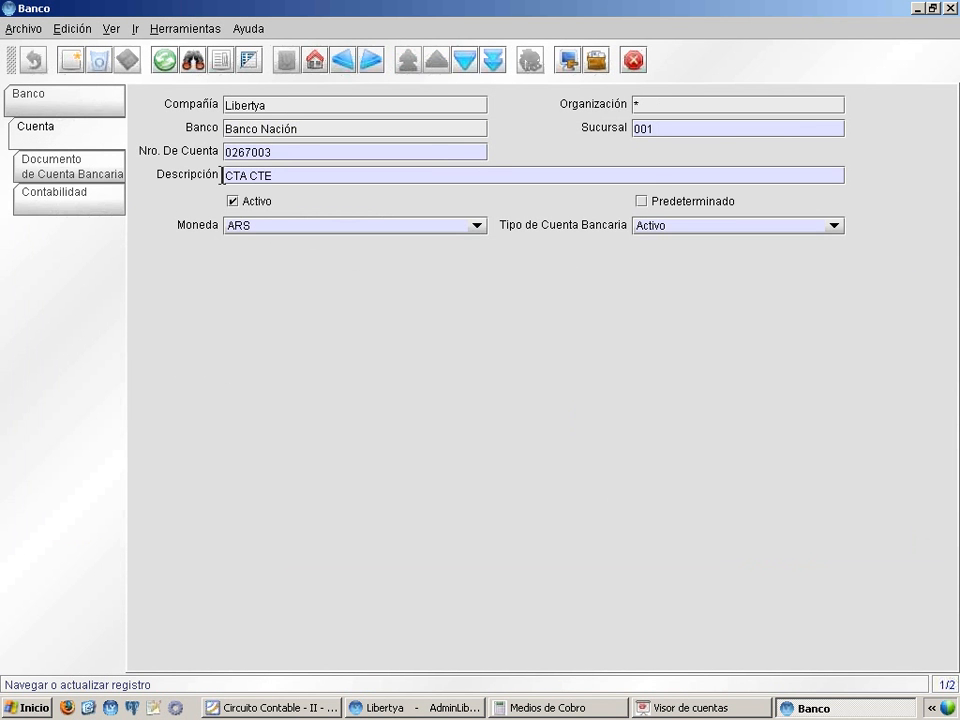
{"action": "left_click", "coordinate": [90, 197]}
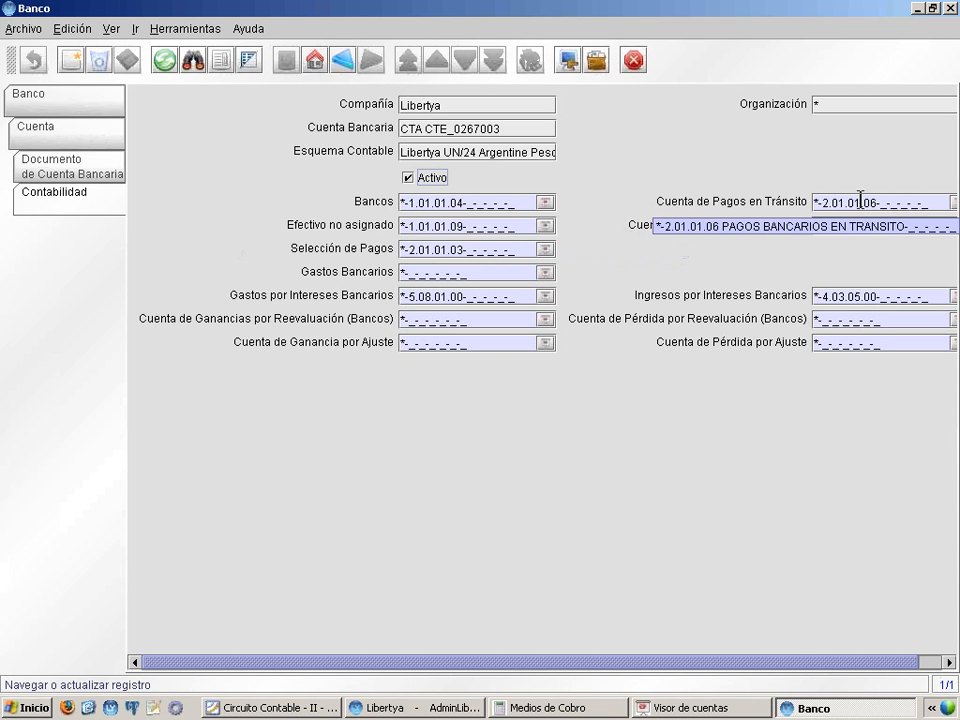
{"action": "left_click", "coordinate": [952, 8]}
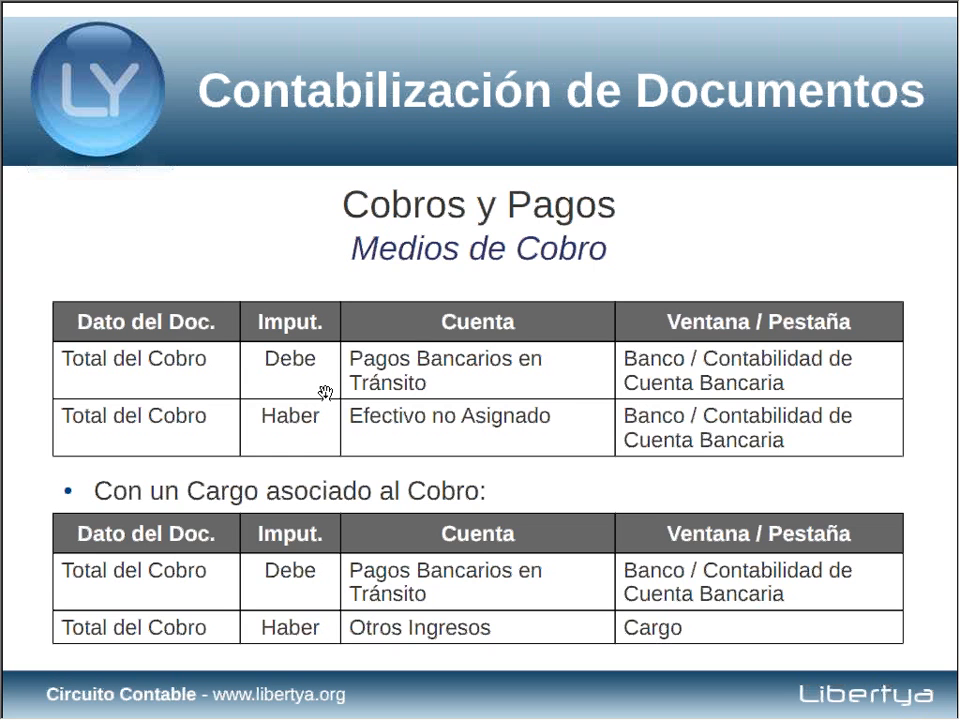
Advance the Circuito Contable presentation to the Libros de Caja slide
{"action": "left_click", "coordinate": [336, 367]}
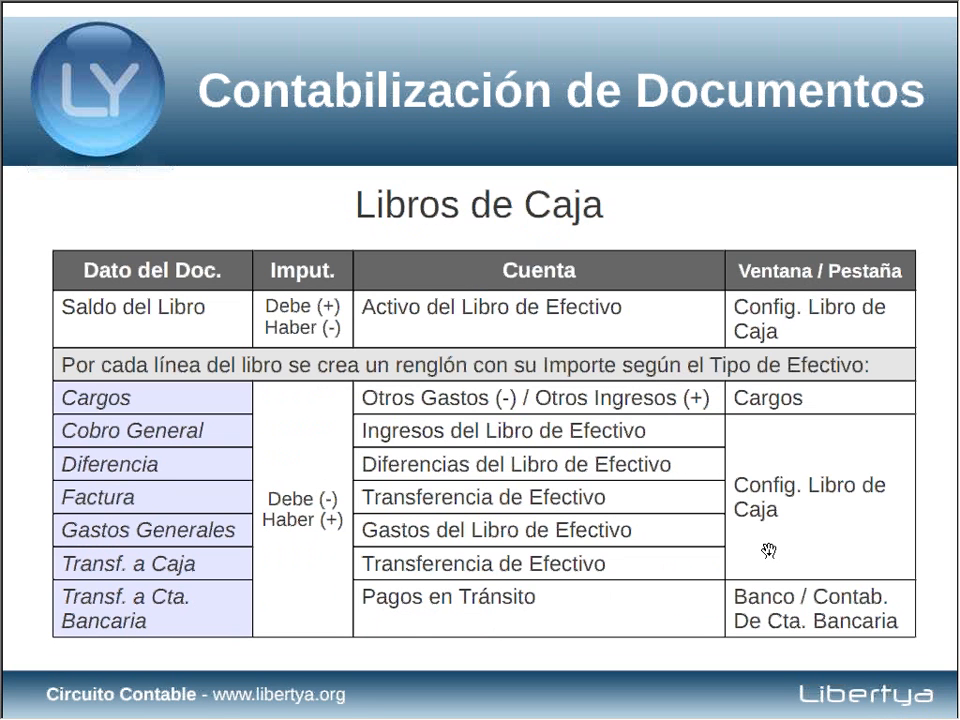
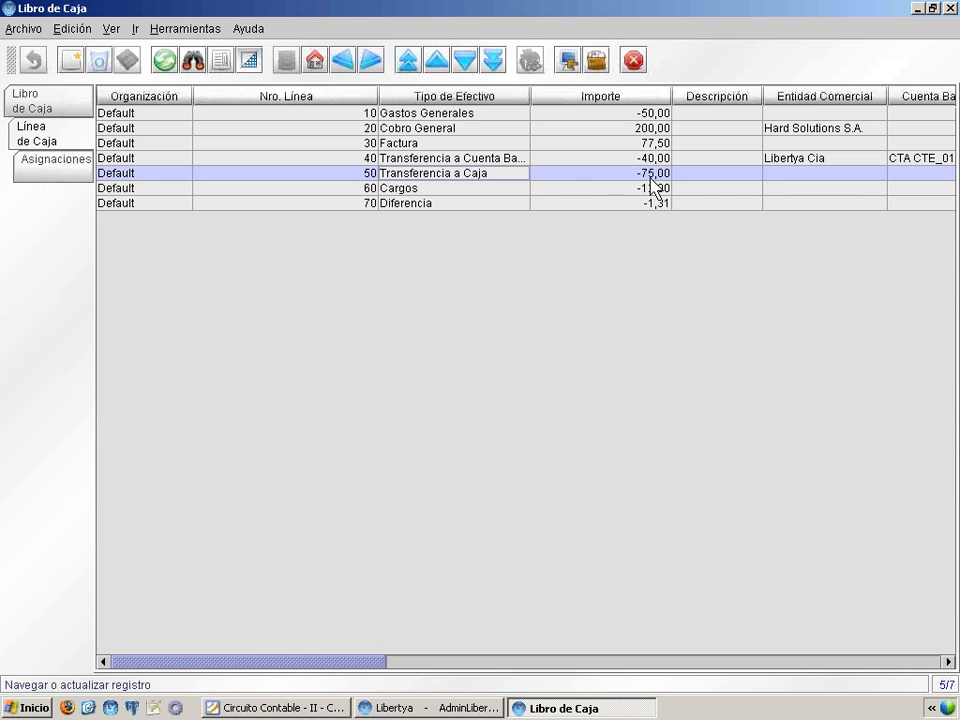
Review the Cargos and Diferencia lines of the cash book, and return to the Libro de Caja header record
{"action": "left_click", "coordinate": [622, 186]}
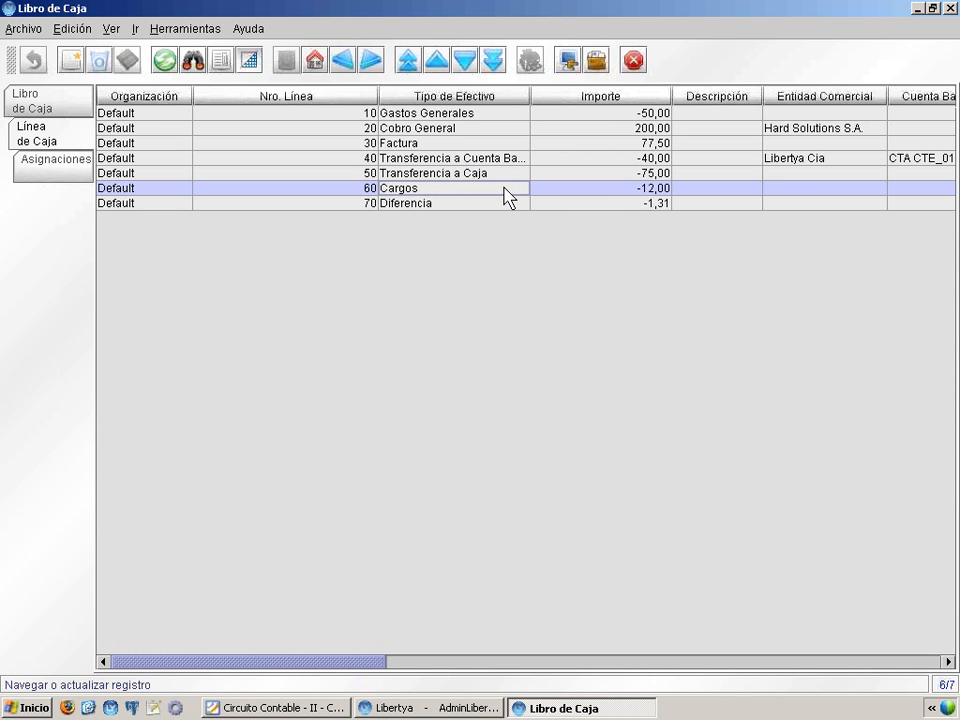
{"action": "left_click", "coordinate": [446, 204]}
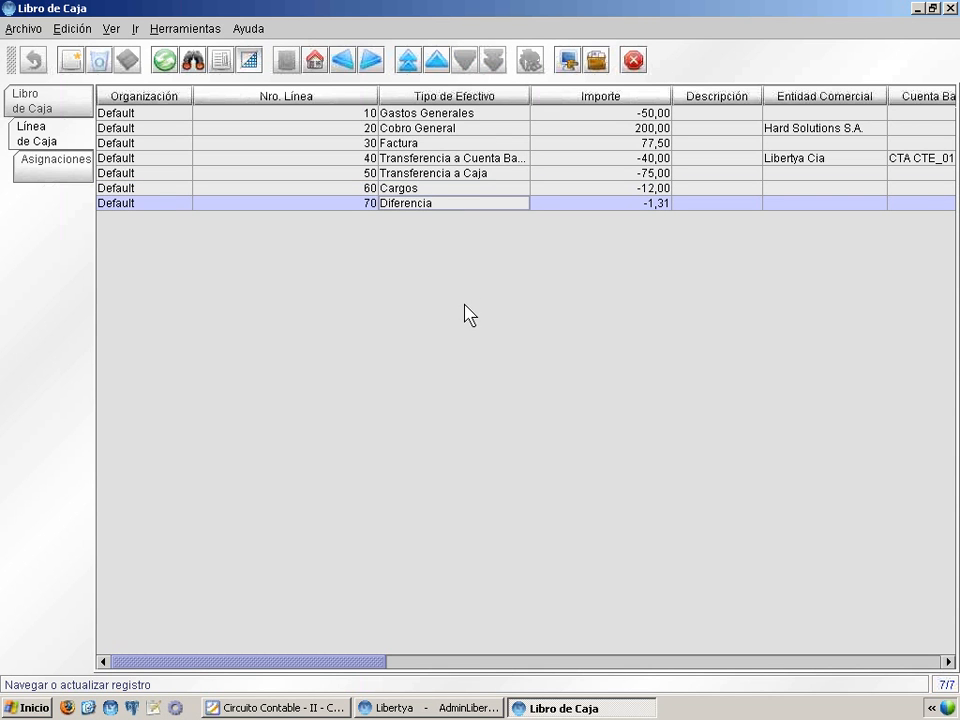
{"action": "left_click", "coordinate": [61, 96]}
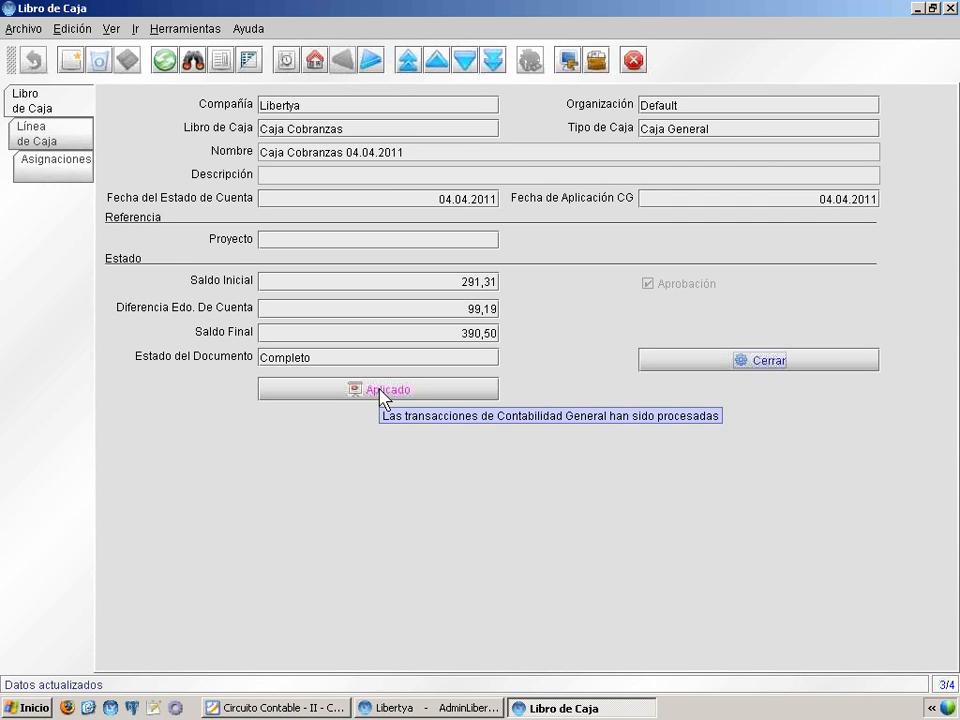
Open the accounting entries of Caja Cobranzas 04.04.2011, widen the Cuenta column, and examine the entries from CAJA GASTOS through GASTOS BANCARIOS
{"action": "left_click", "coordinate": [380, 390]}
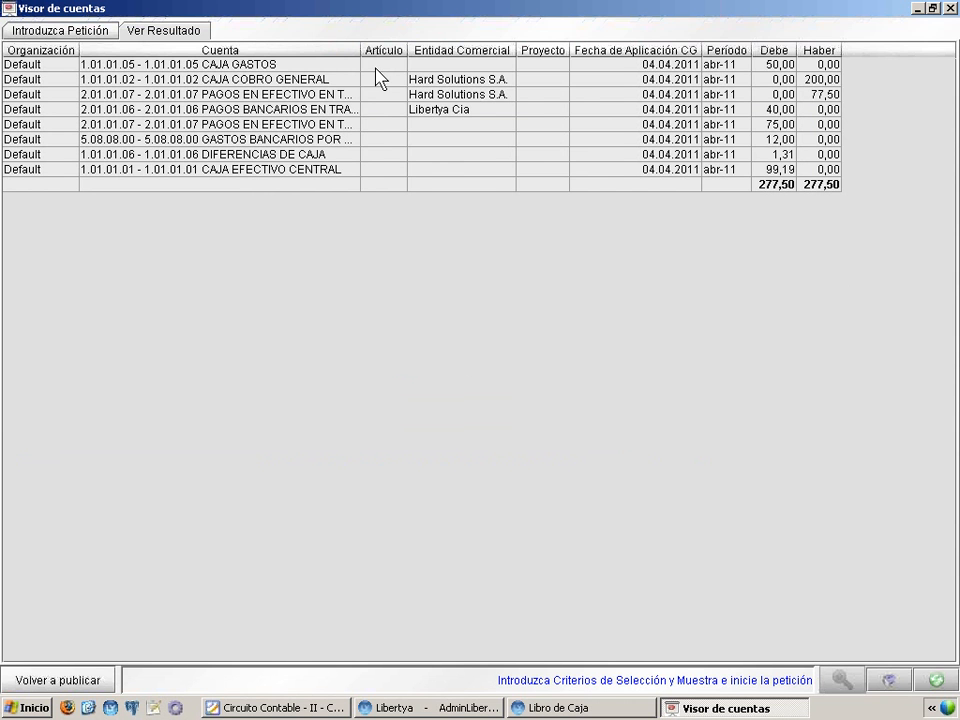
{"action": "left_click_drag", "start_coordinate": [360, 44], "coordinate": [463, 49]}
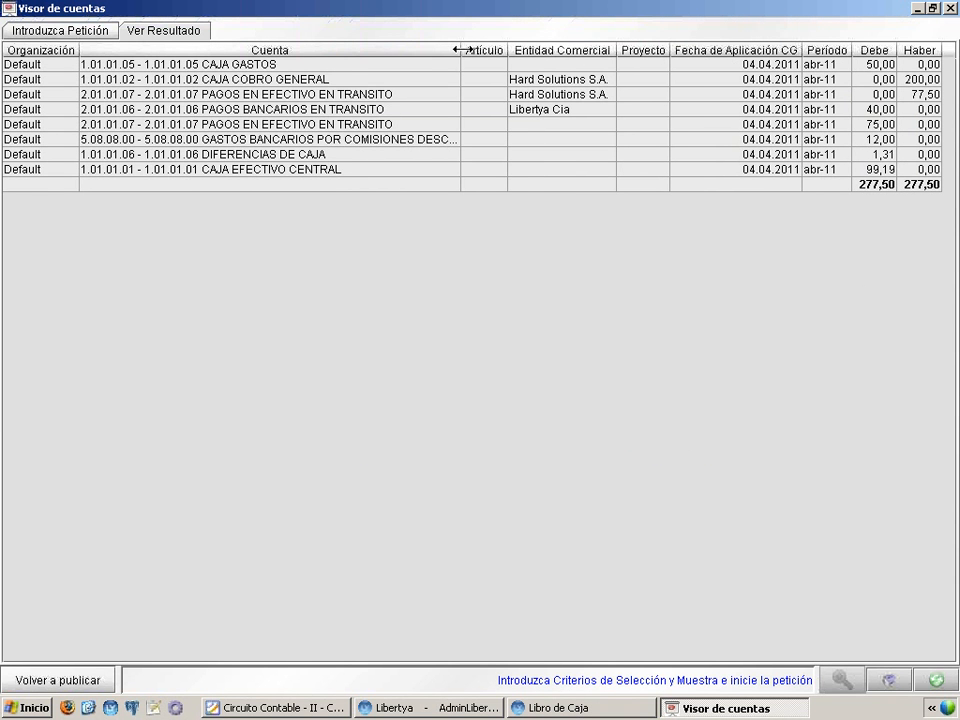
{"action": "left_click", "coordinate": [238, 66]}
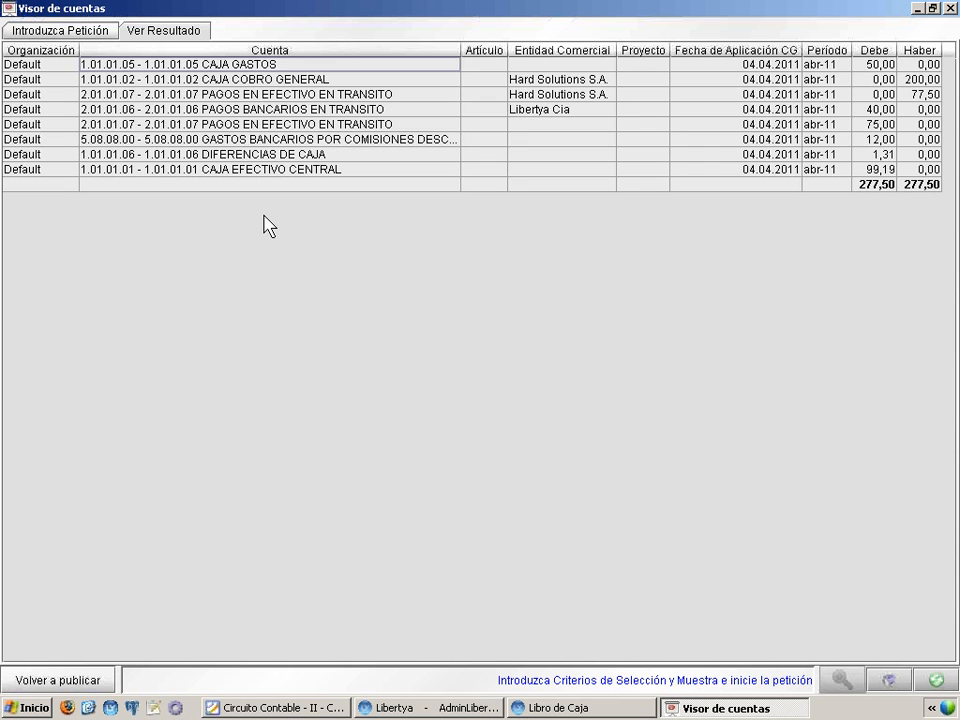
{"action": "left_click", "coordinate": [215, 80]}
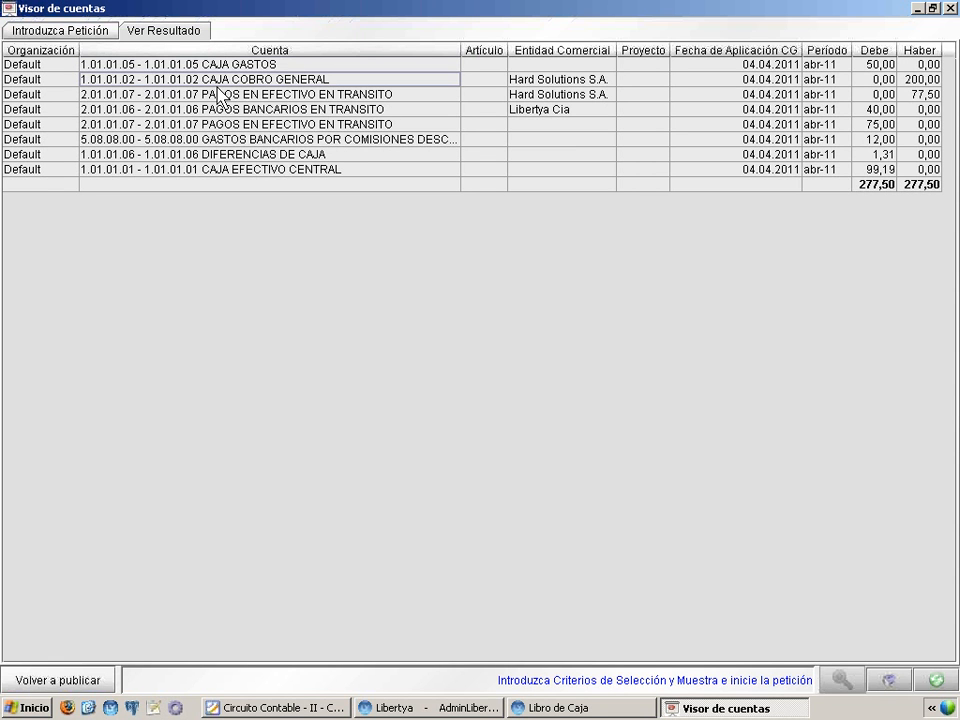
{"action": "left_click", "coordinate": [294, 95]}
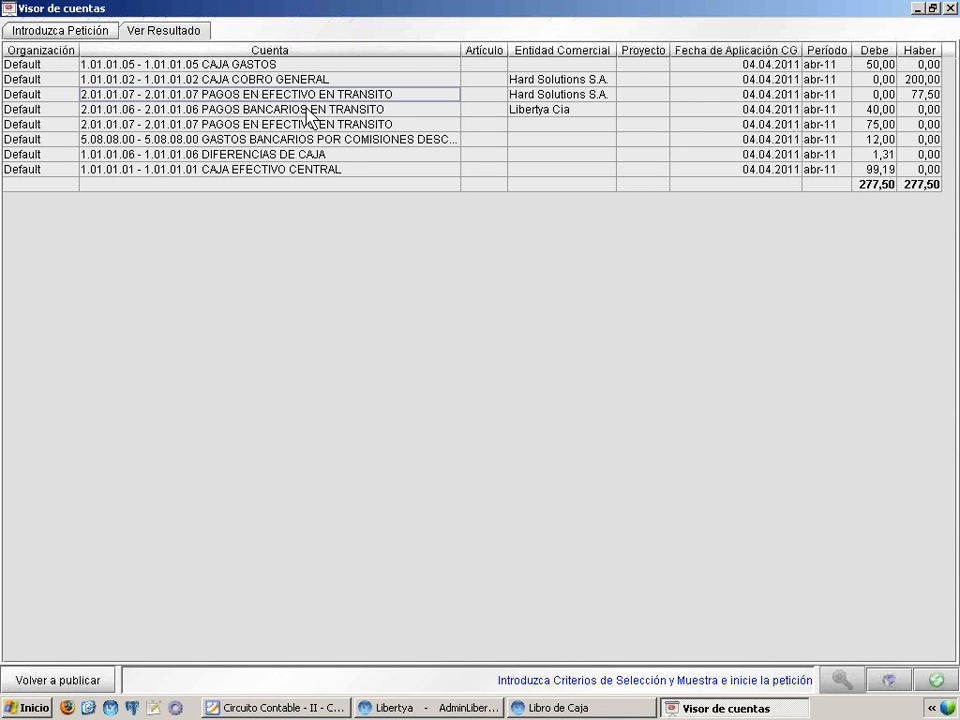
{"action": "left_click", "coordinate": [307, 108]}
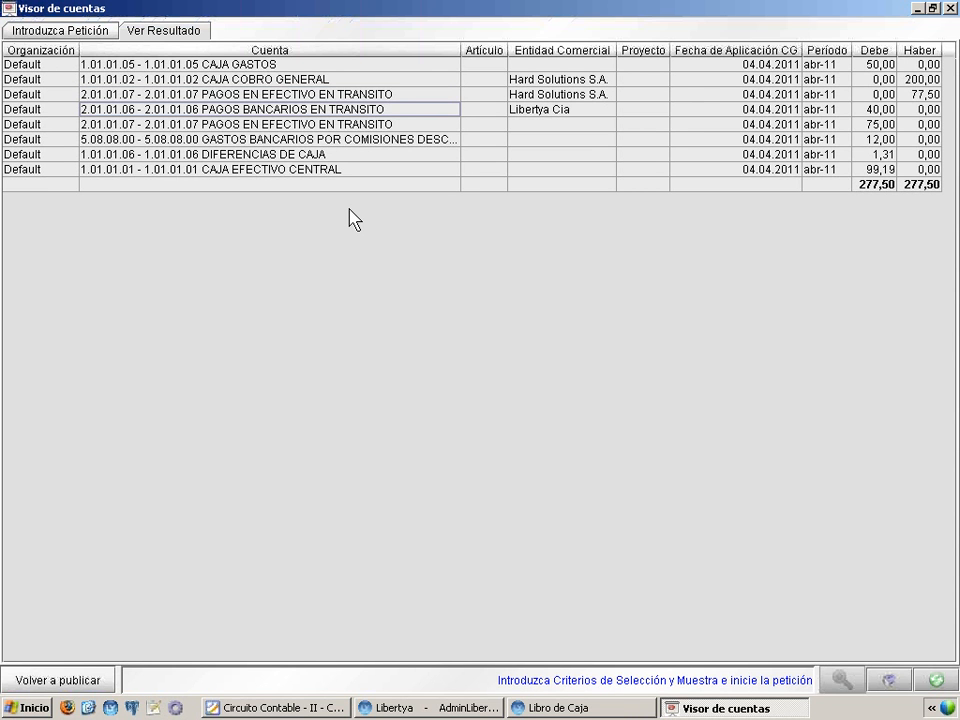
{"action": "left_click", "coordinate": [330, 126]}
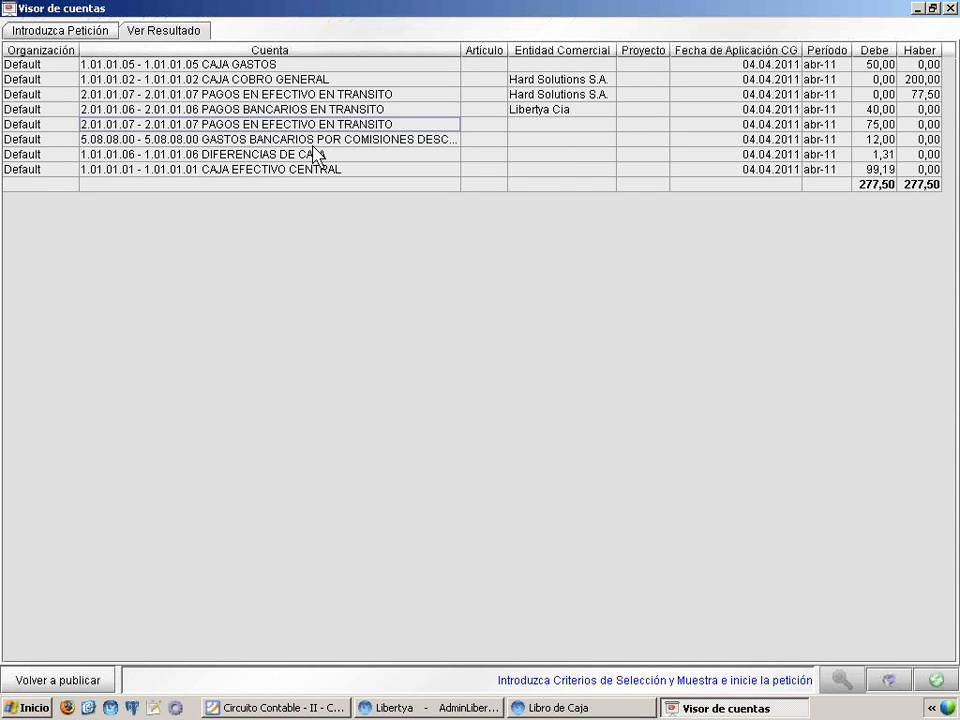
{"action": "left_click", "coordinate": [294, 94]}
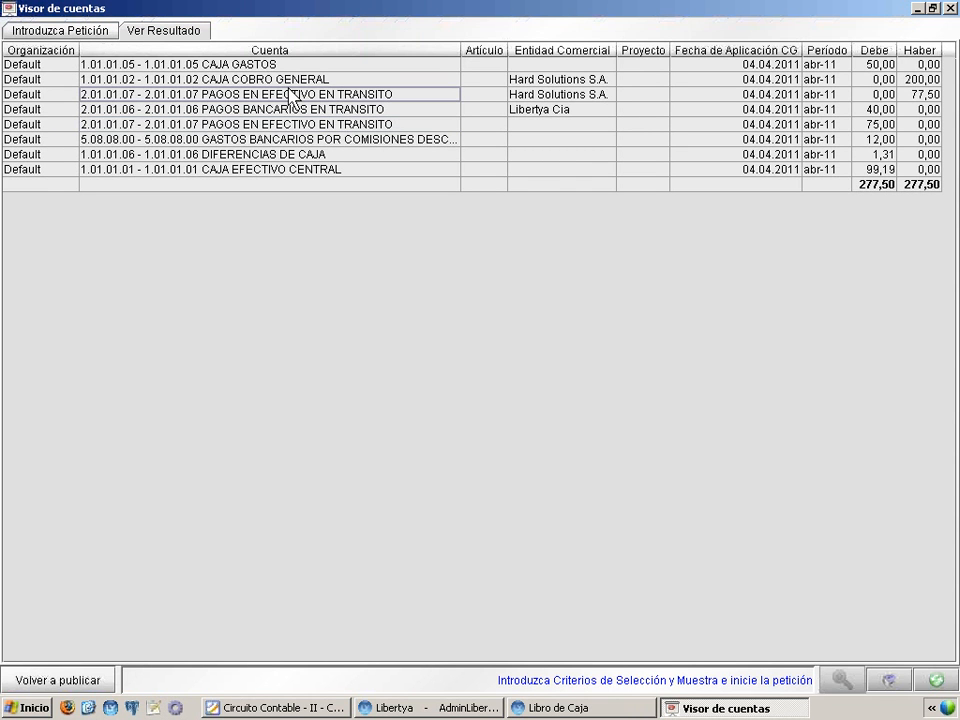
{"action": "left_click", "coordinate": [283, 140]}
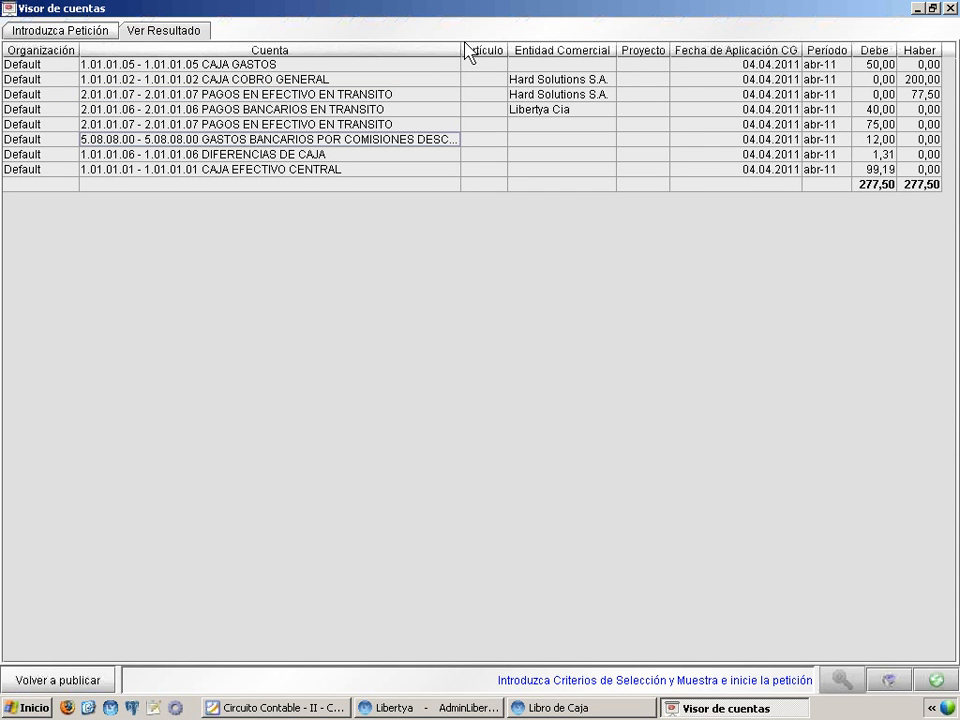
Adjust the Cuenta column to read the full bank charges account name, and examine the DIFERENCIAS DE CAJA and CAJA EFECTIVO CENTRAL entries with their amounts
{"action": "left_click_drag", "start_coordinate": [462, 47], "coordinate": [562, 47]}
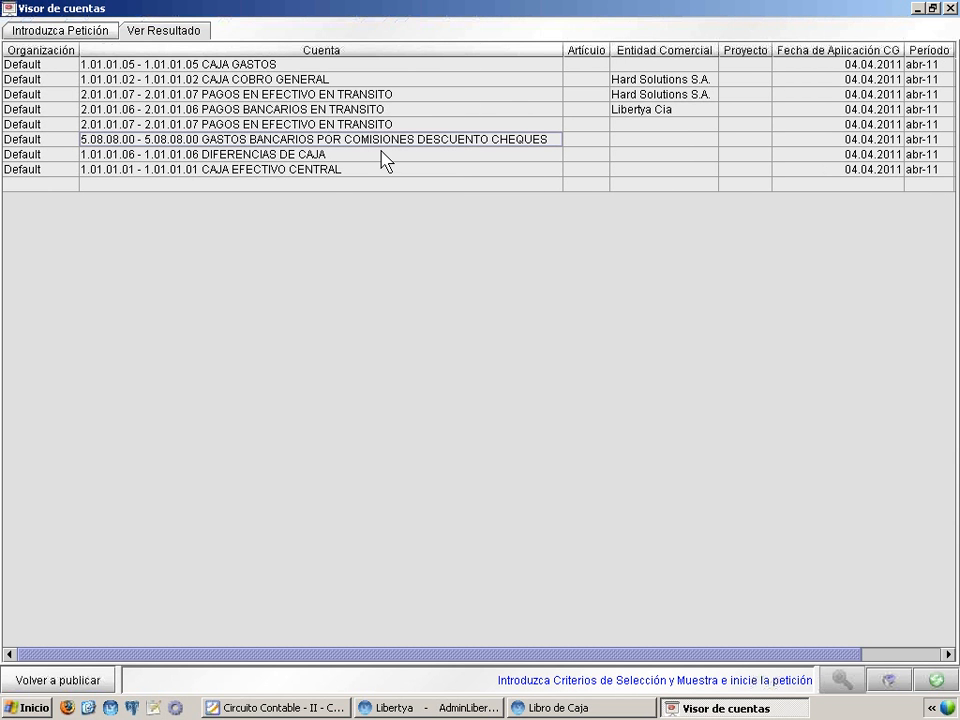
{"action": "left_click_drag", "start_coordinate": [562, 47], "coordinate": [526, 49]}
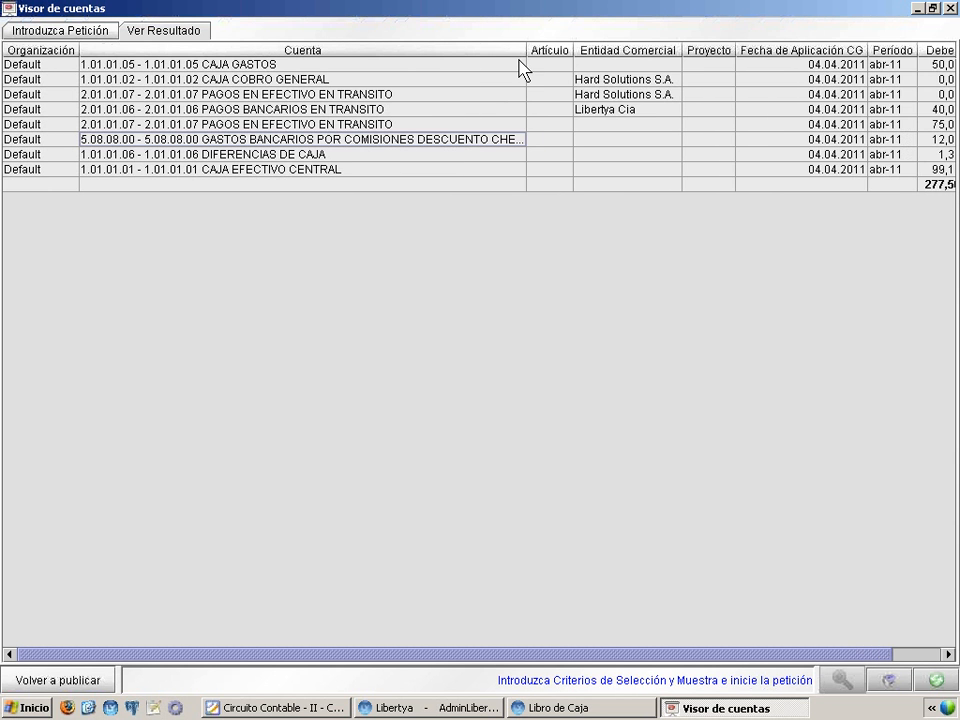
{"action": "left_click", "coordinate": [237, 158]}
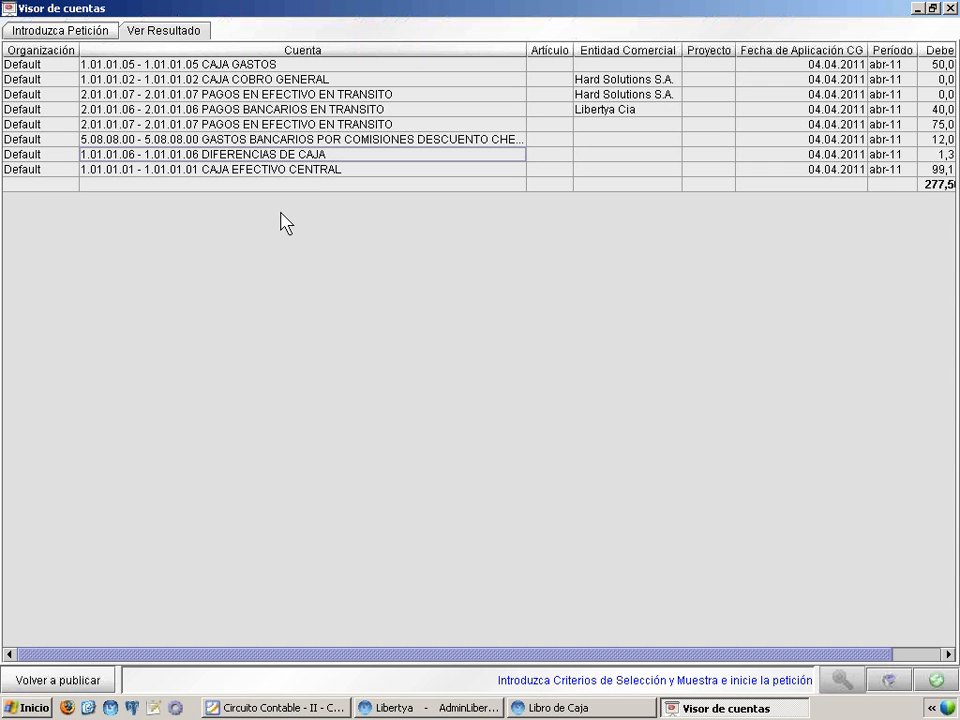
{"action": "left_click", "coordinate": [304, 170]}
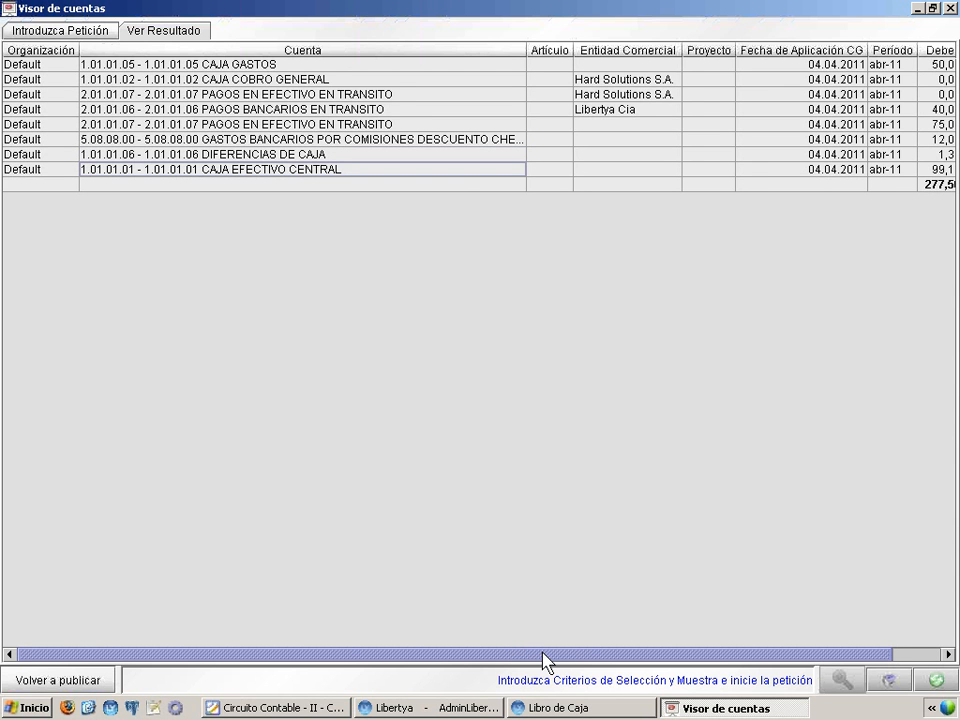
{"action": "left_click_drag", "start_coordinate": [537, 655], "coordinate": [629, 655]}
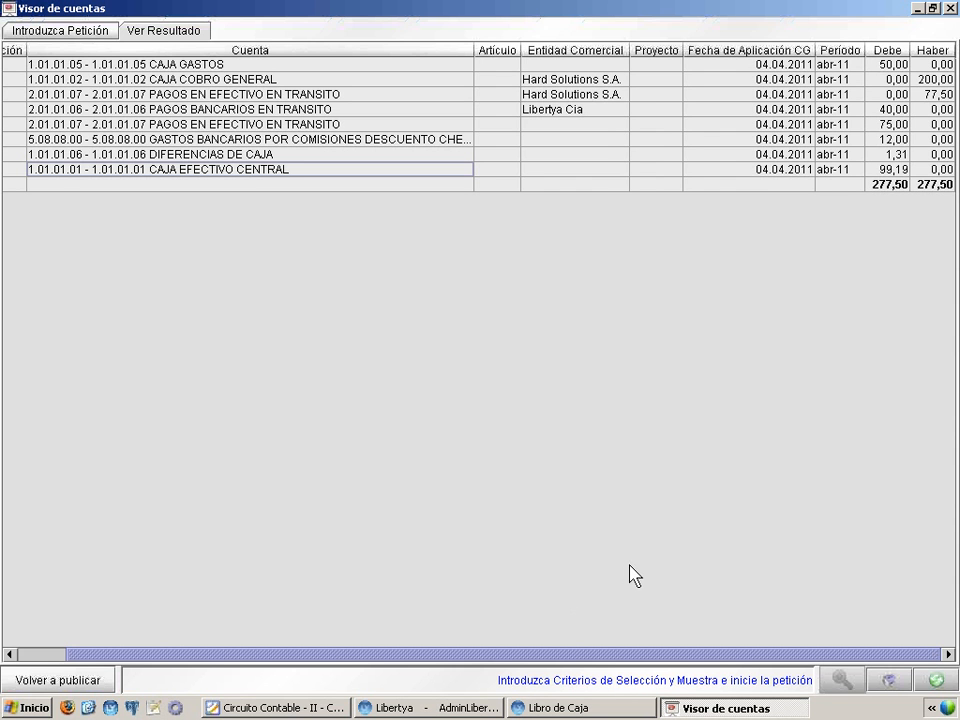
Return to the Libro de Caja window, zoom into the Caja Cobranzas configuration, check its Contabilidad accounts, and close the configuration
{"action": "left_click", "coordinate": [572, 712]}
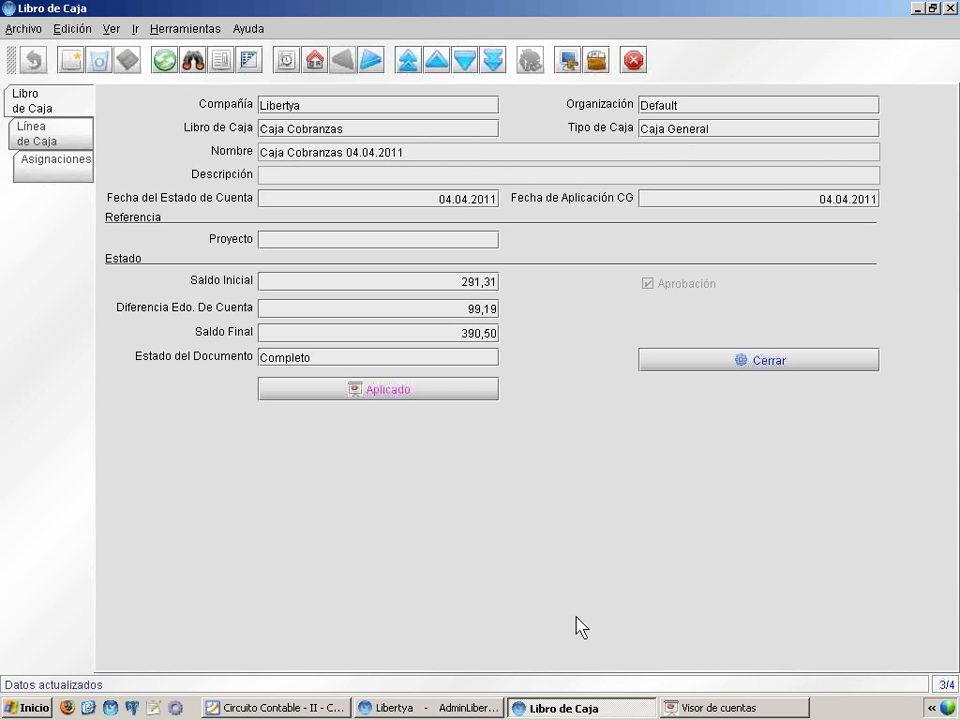
{"action": "right_click", "coordinate": [302, 130]}
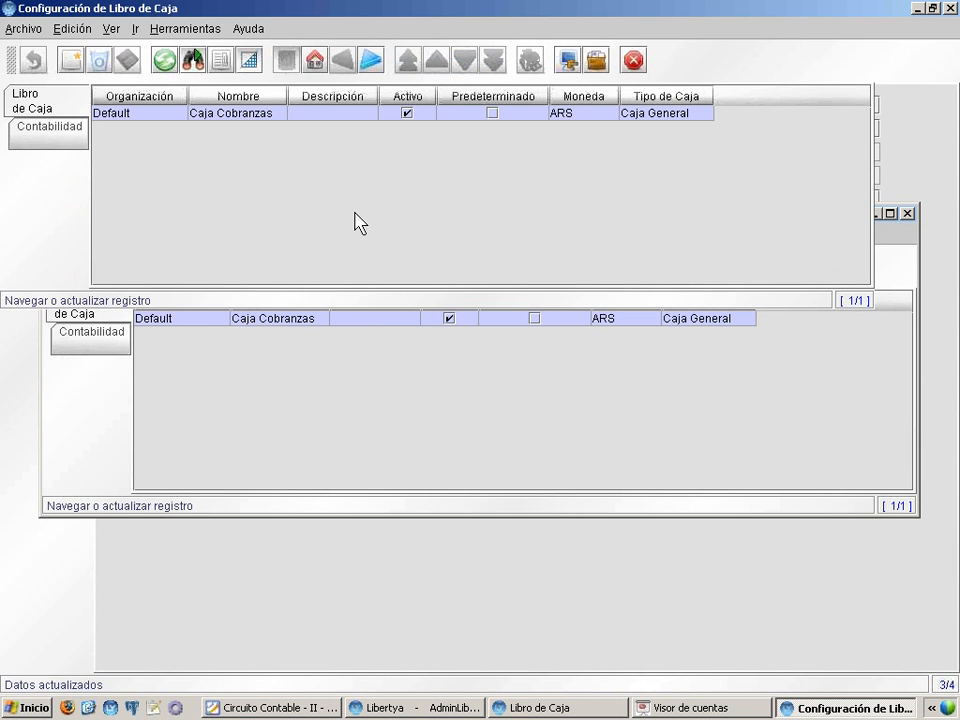
{"action": "left_click", "coordinate": [249, 60]}
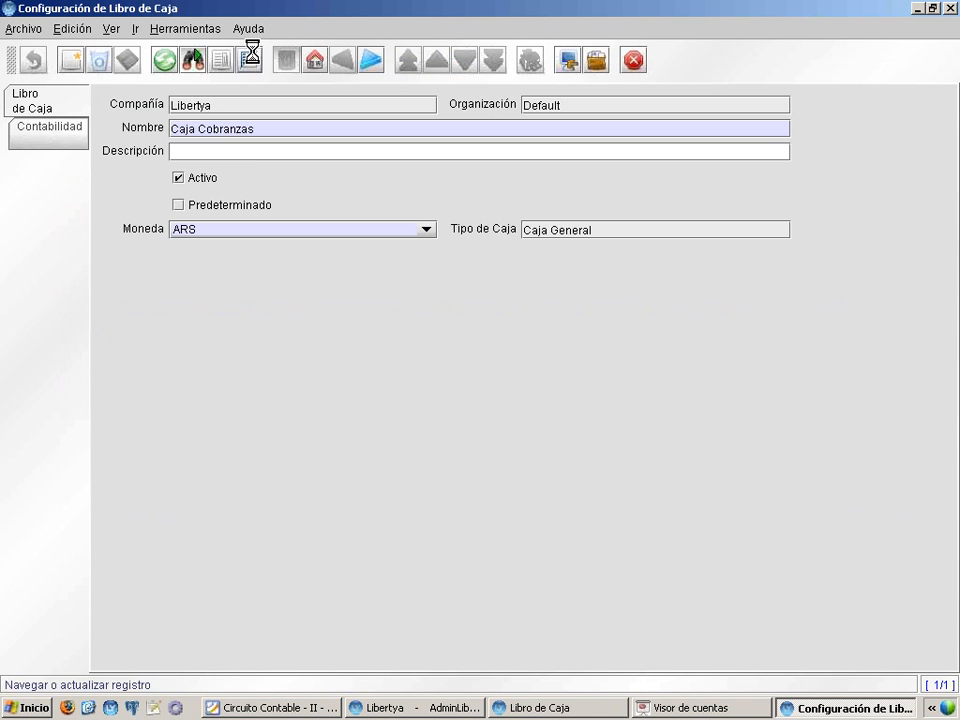
{"action": "left_click", "coordinate": [82, 158]}
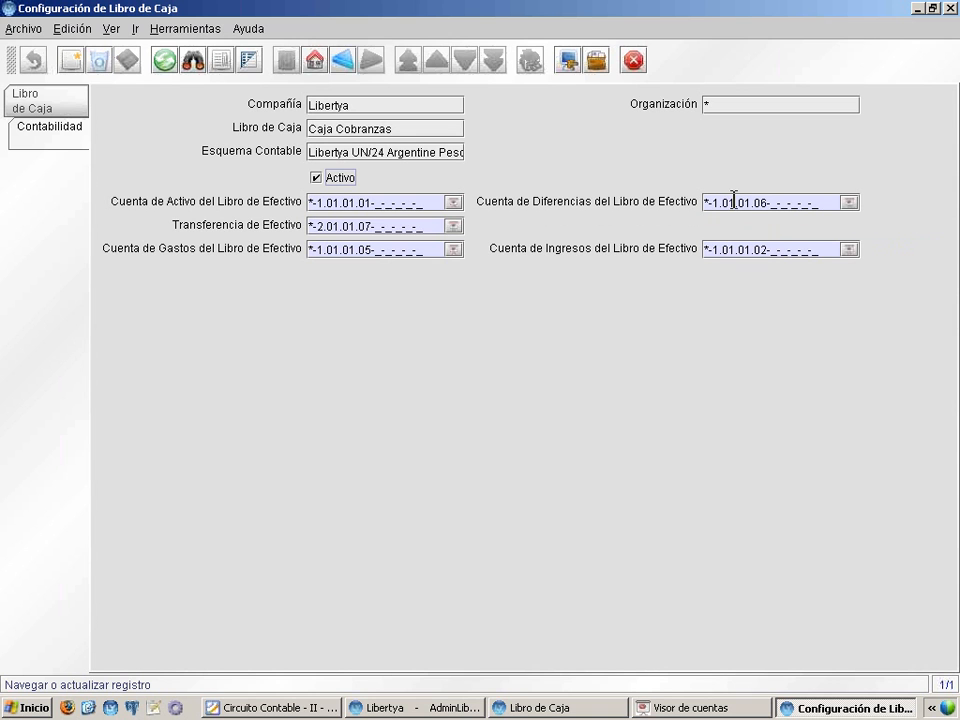
{"action": "left_click", "coordinate": [950, 10]}
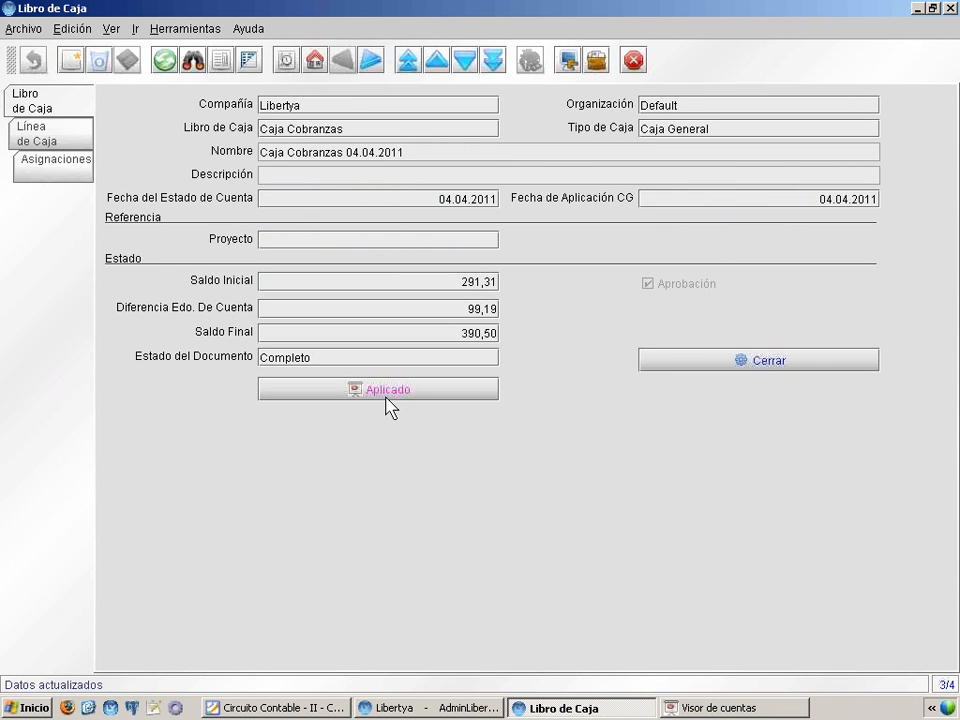
List the cash book's lines and open line 40, Transferencia a Cuenta Bancaria, as a single record
{"action": "left_click", "coordinate": [79, 143]}
{"action": "left_click", "coordinate": [249, 60]}
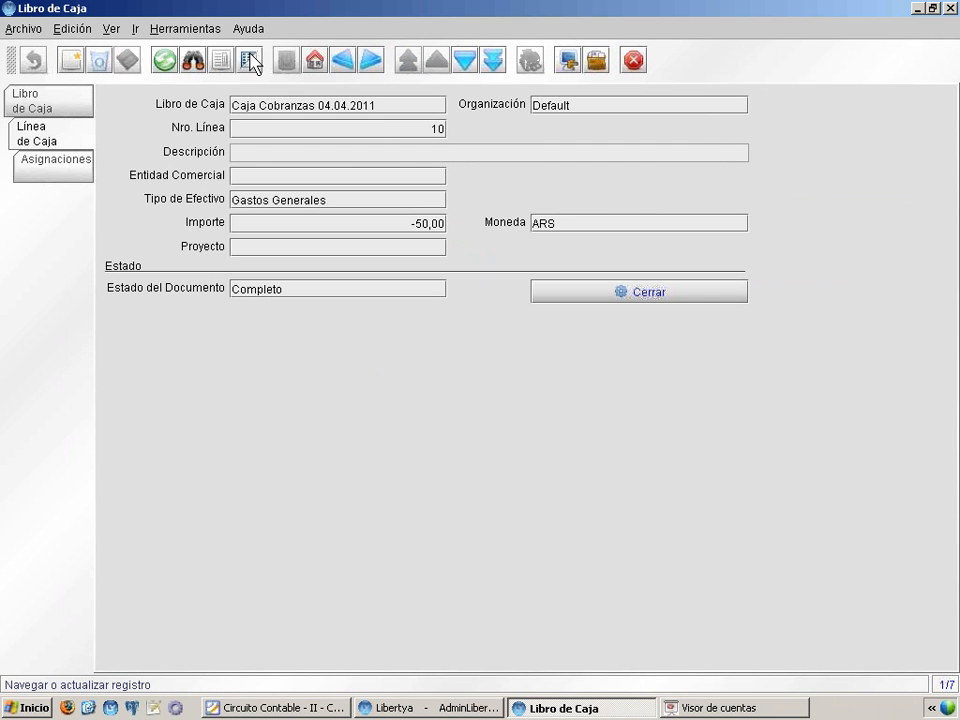
{"action": "left_click", "coordinate": [252, 60]}
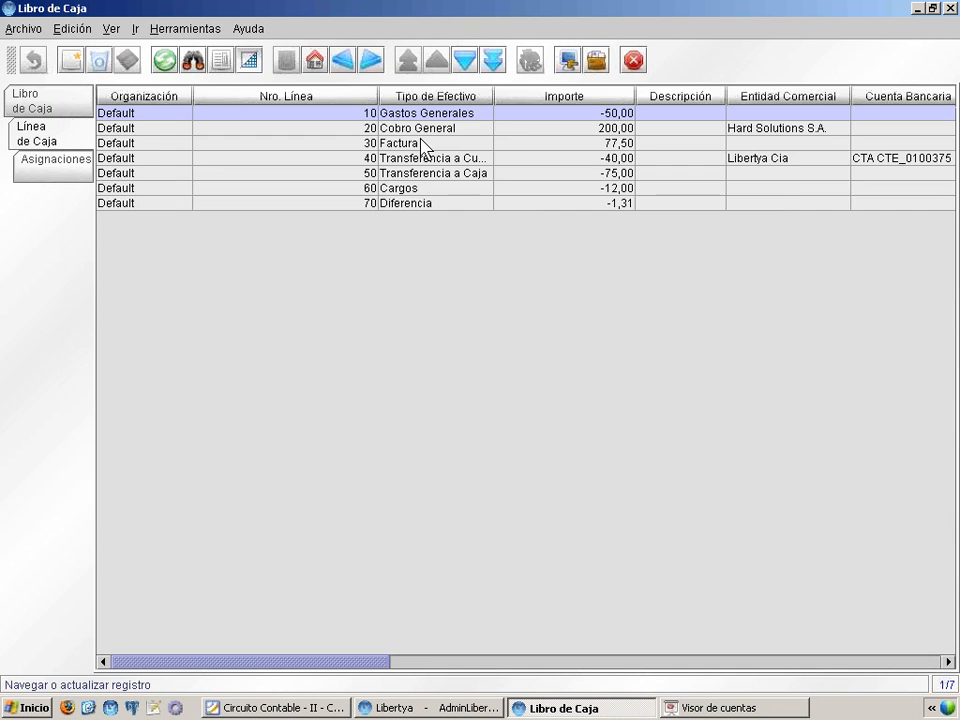
{"action": "left_click", "coordinate": [458, 160]}
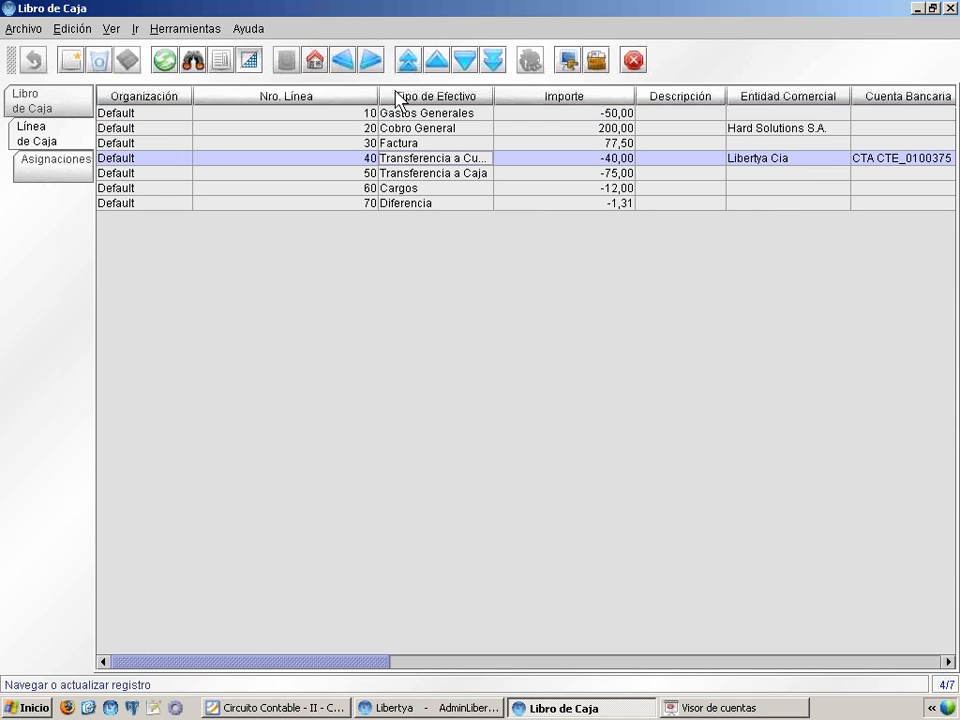
{"action": "left_click", "coordinate": [249, 60]}
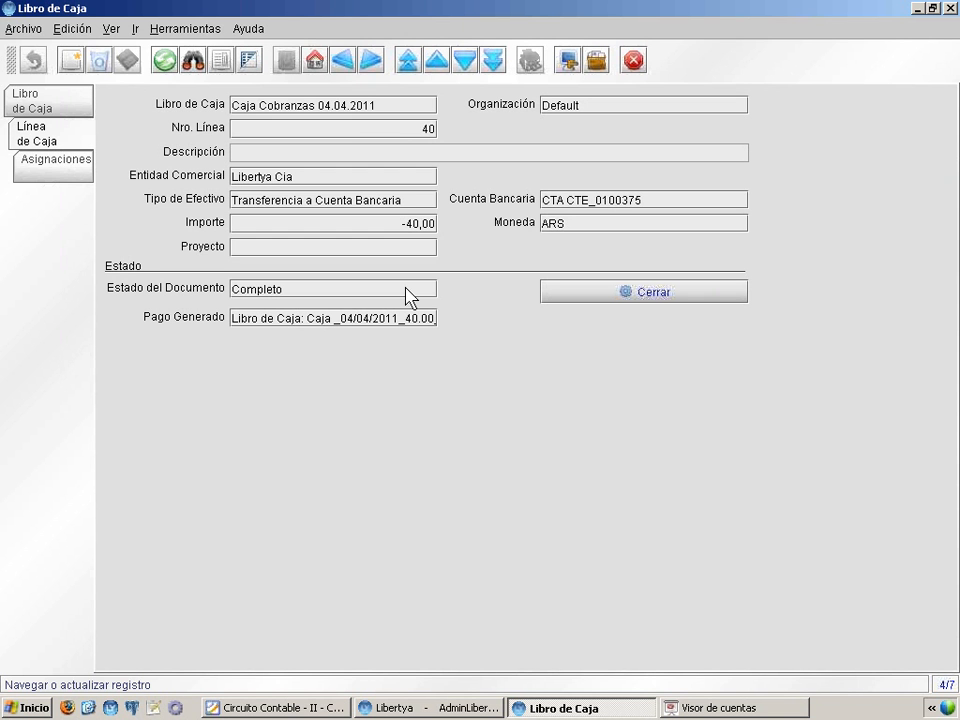
Zoom from the line's Cuenta Bancaria to the bank, check the CTA CTE account's Contabilidad settings, and close the Banco window
{"action": "right_click", "coordinate": [569, 197]}
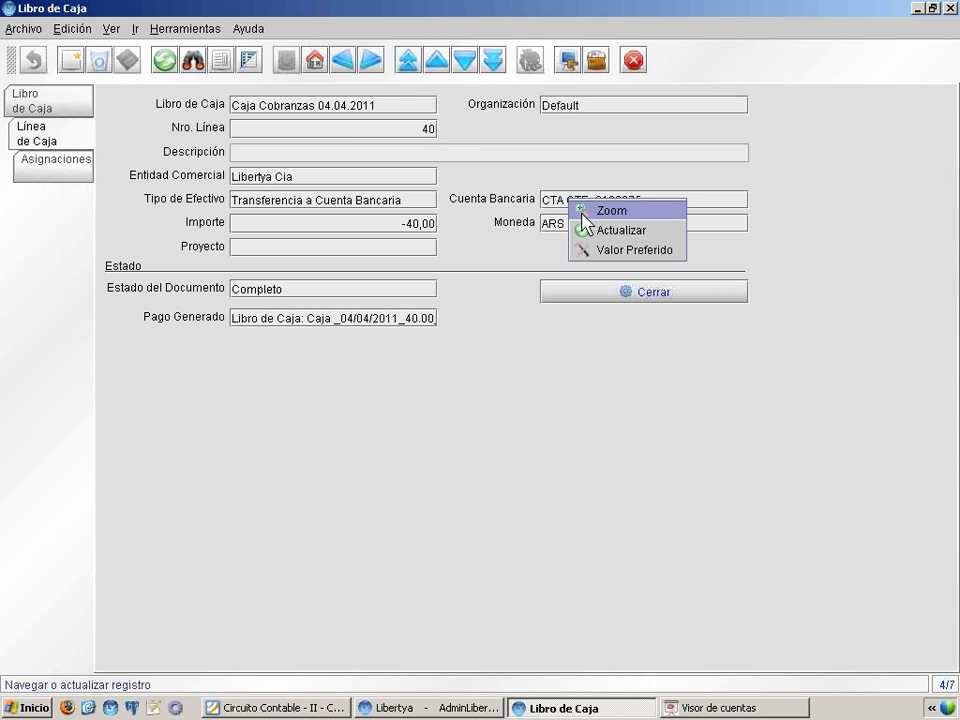
{"action": "left_click", "coordinate": [585, 212]}
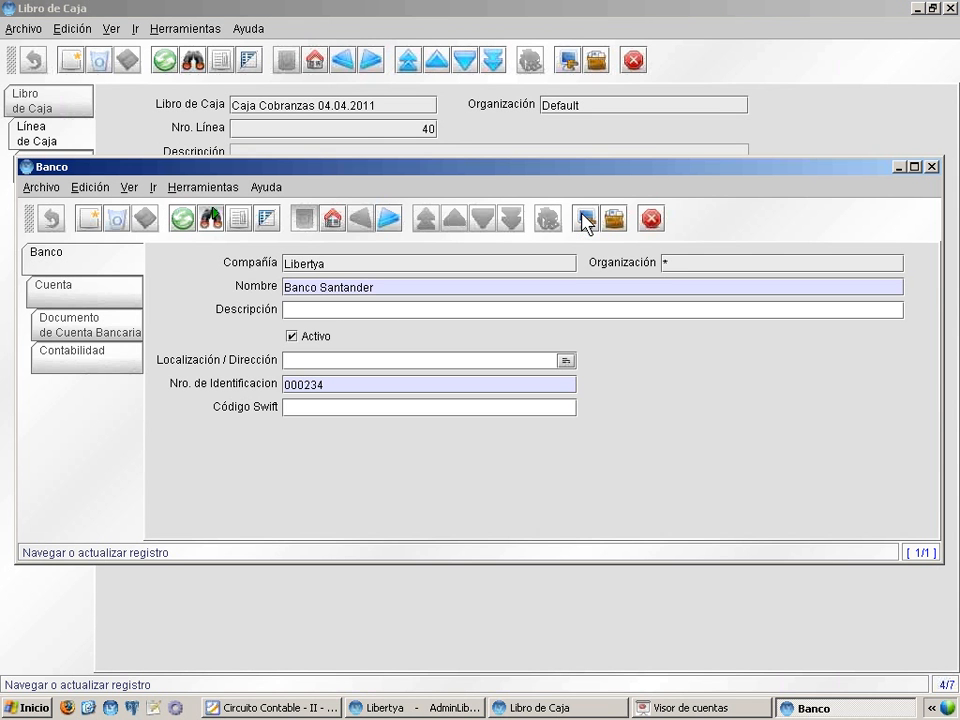
{"action": "left_click", "coordinate": [89, 365]}
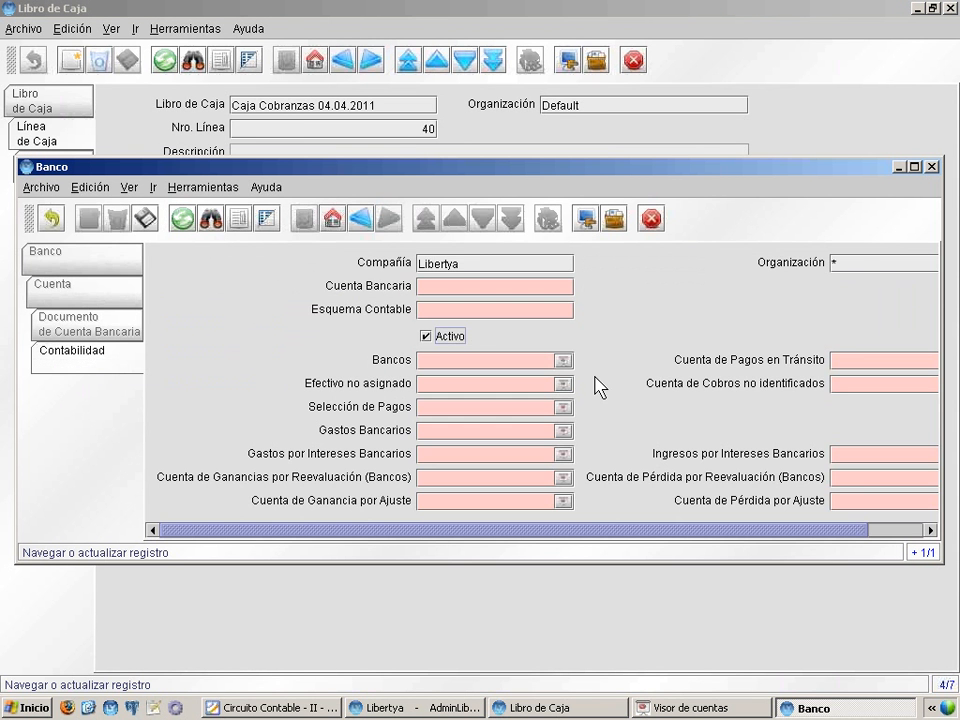
{"action": "left_click", "coordinate": [54, 219]}
{"action": "left_click", "coordinate": [68, 263]}
{"action": "left_click", "coordinate": [71, 287]}
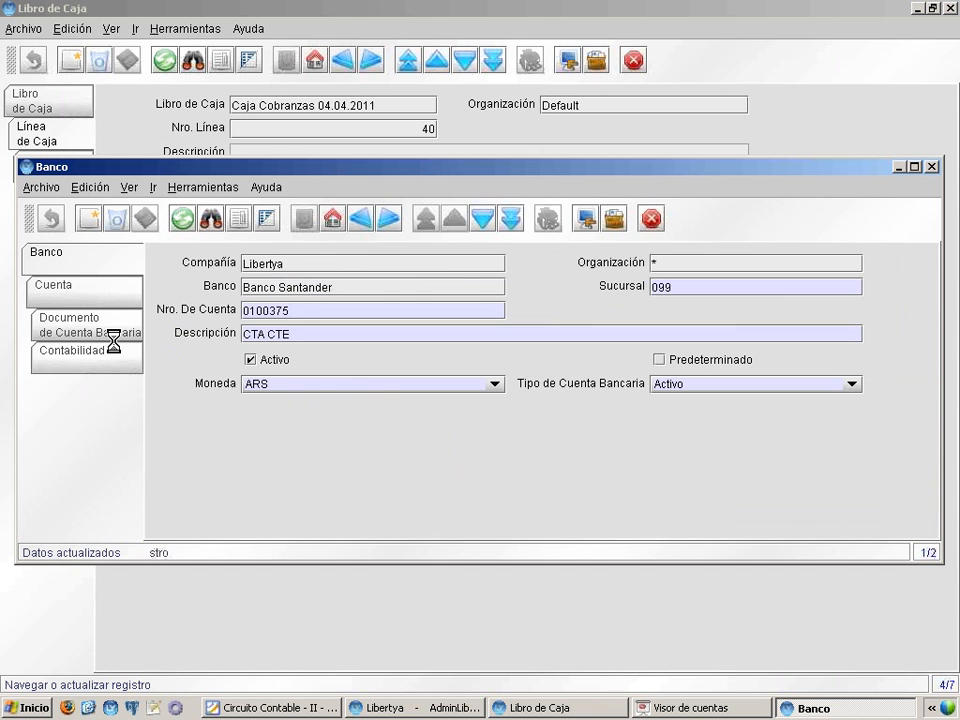
{"action": "left_click", "coordinate": [105, 359]}
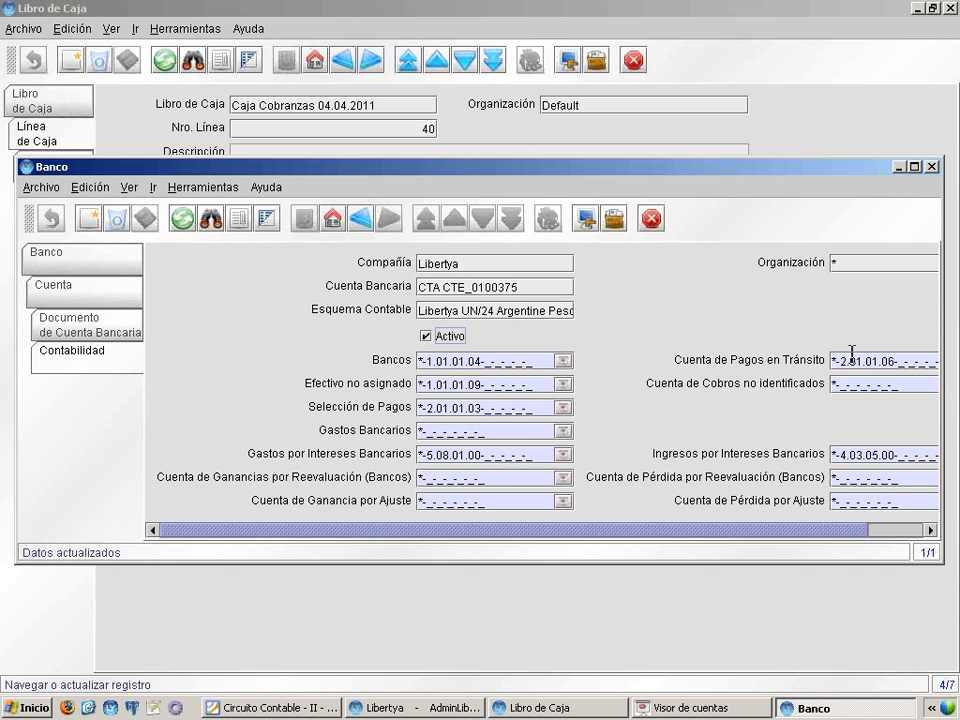
{"action": "left_click", "coordinate": [931, 166]}
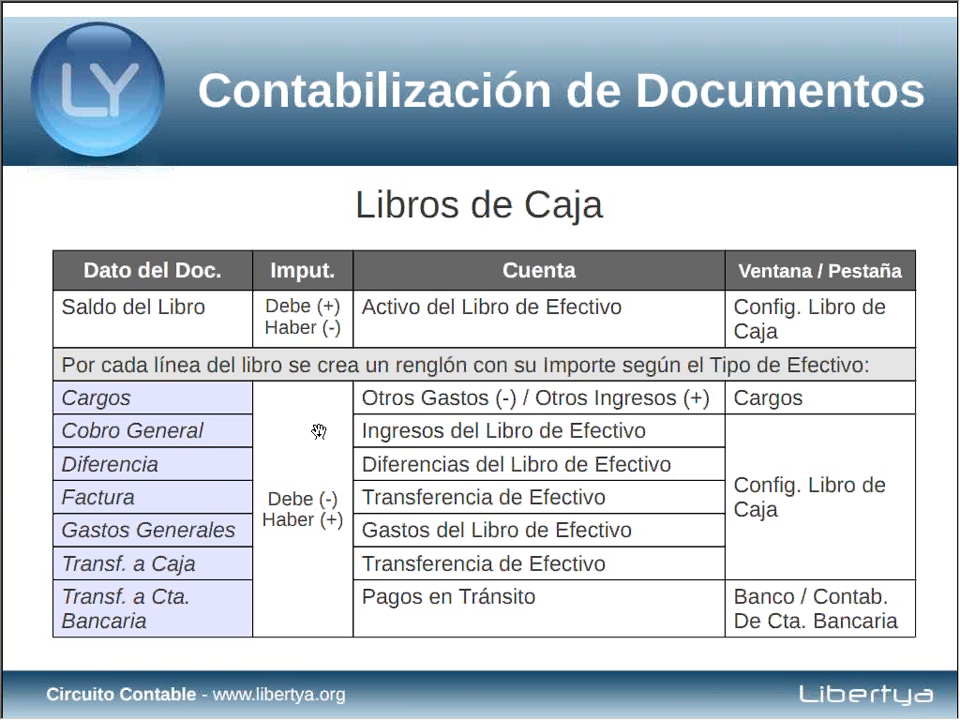
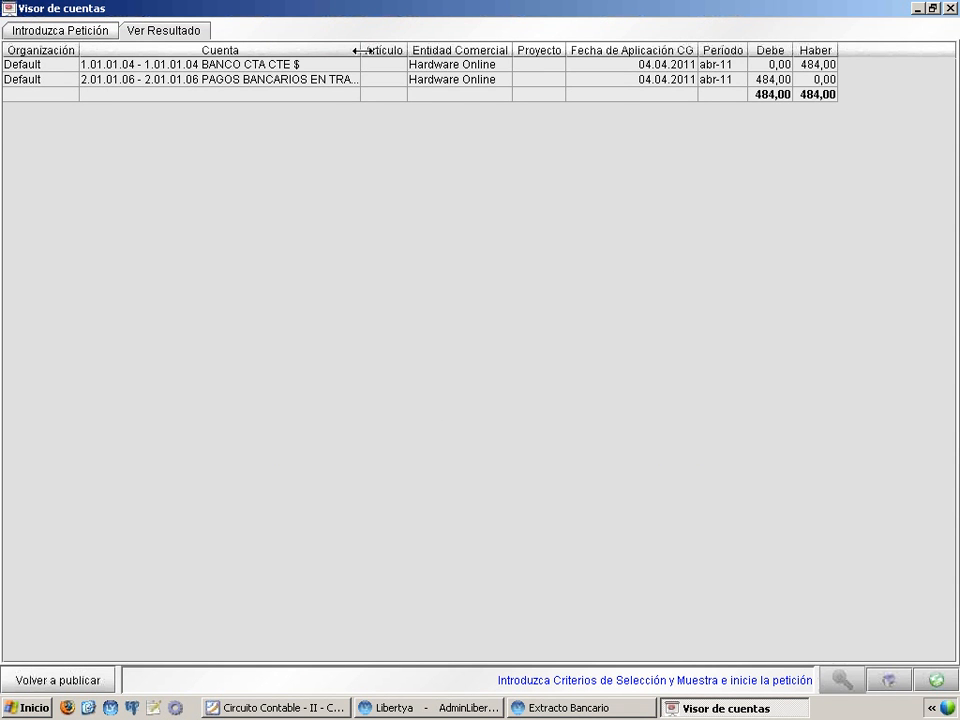
Widen the Cuenta column, examine the BANCO CTA CTE $ and PAGOS BANCARIOS EN TRANSITO entries, and close the account viewer
{"action": "double_click", "coordinate": [360, 50]}
{"action": "left_click_drag", "start_coordinate": [360, 50], "coordinate": [442, 50]}
{"action": "left_click", "coordinate": [224, 62]}
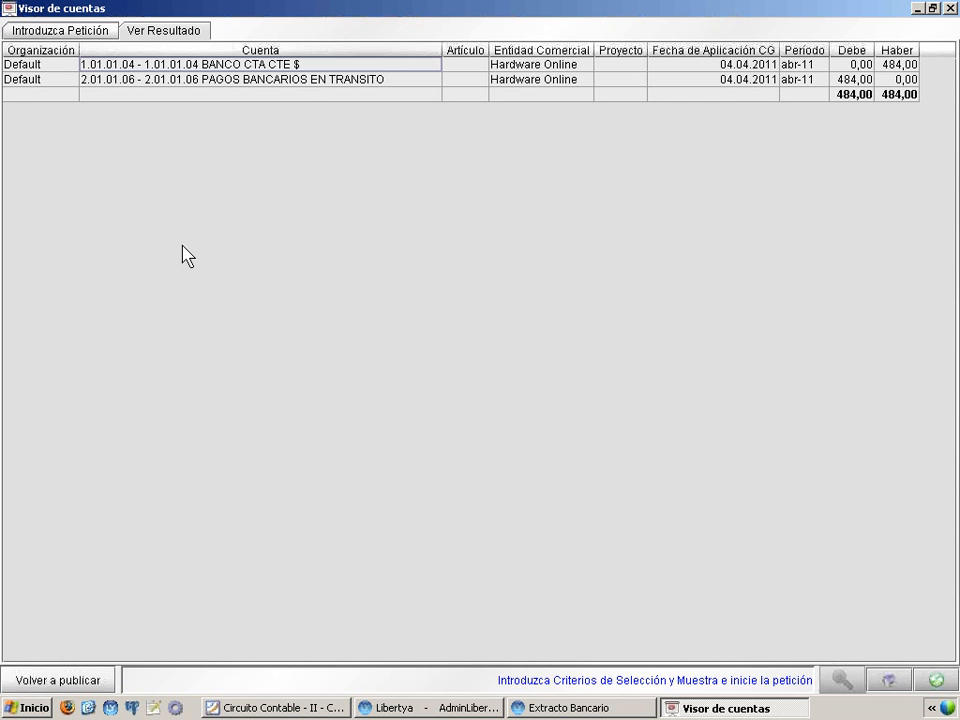
{"action": "left_click", "coordinate": [310, 80]}
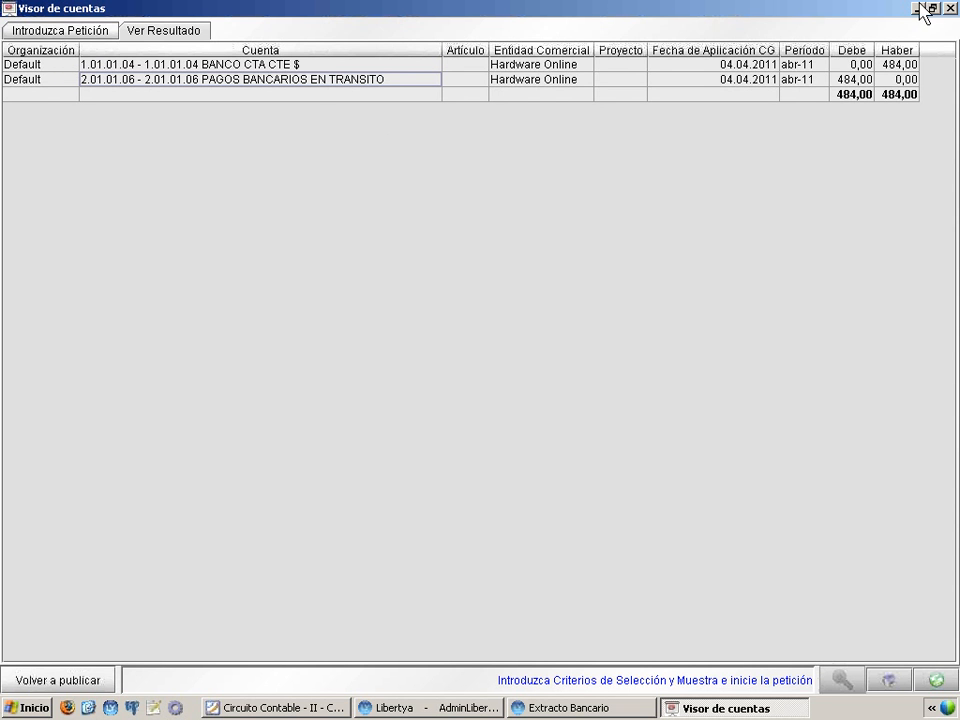
{"action": "left_click", "coordinate": [951, 9]}
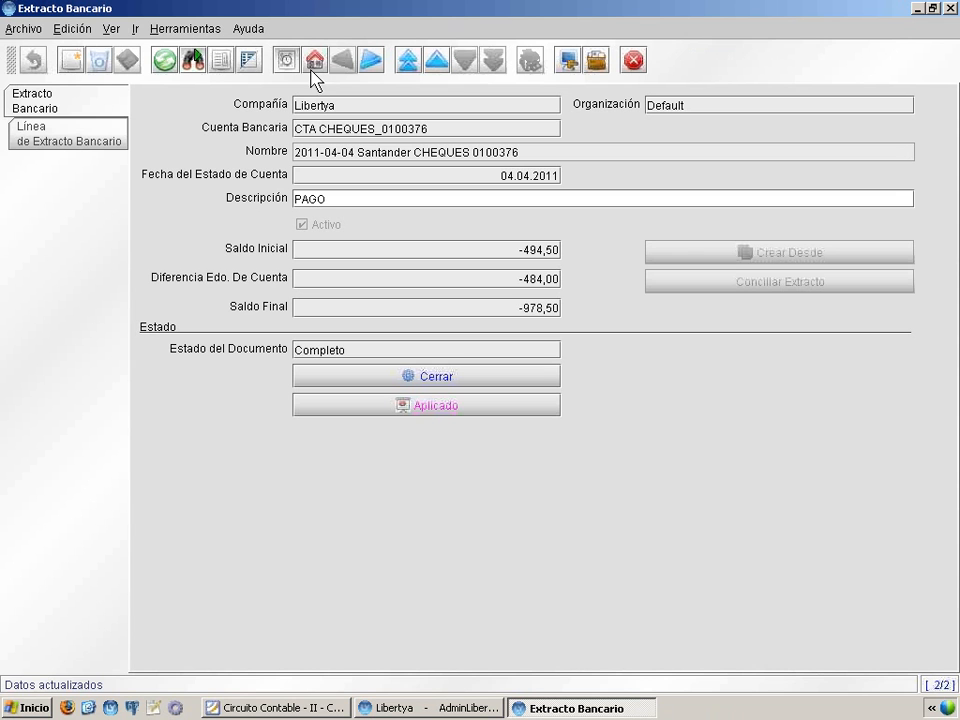
Go to the Santander CHEQUES (CARGO) bank statement, check its line's charge, and return to the statement header
{"action": "left_click", "coordinate": [437, 62]}
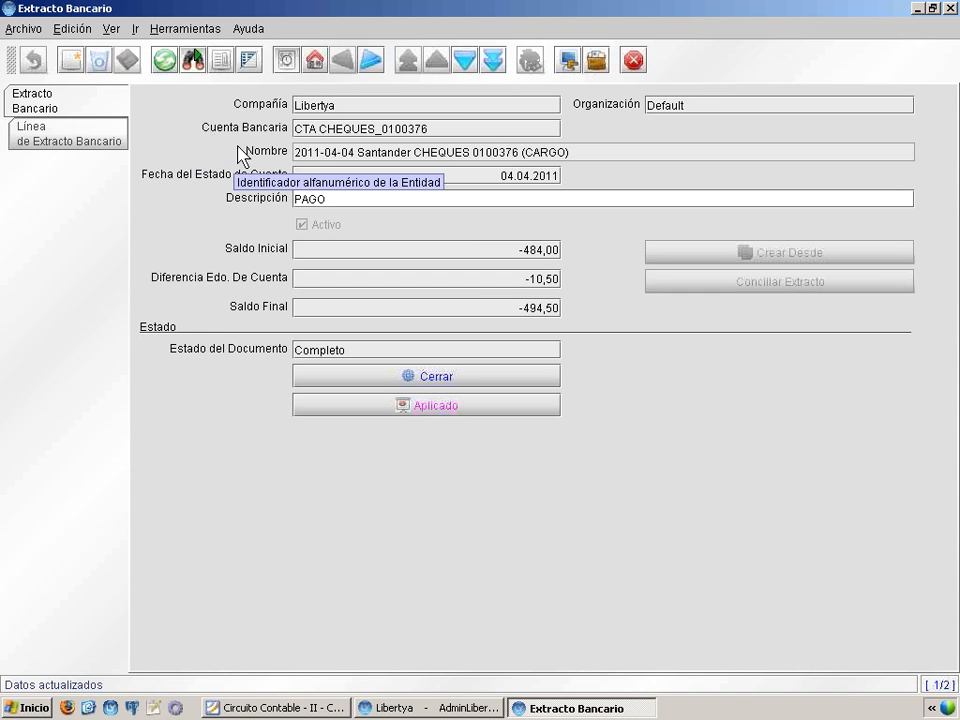
{"action": "left_click", "coordinate": [88, 133]}
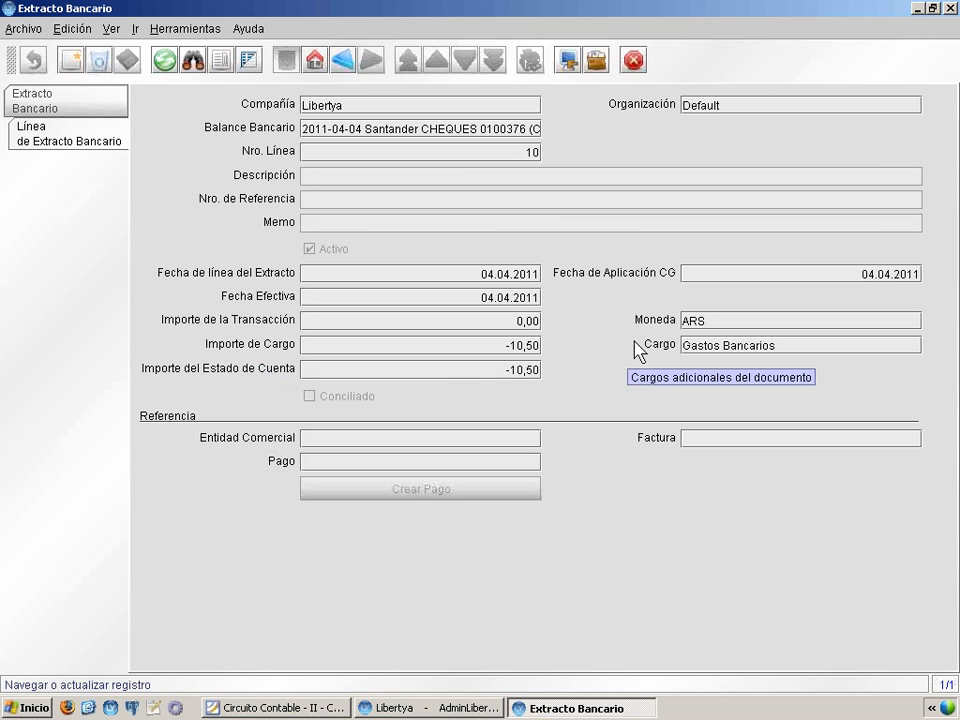
{"action": "left_click", "coordinate": [60, 100]}
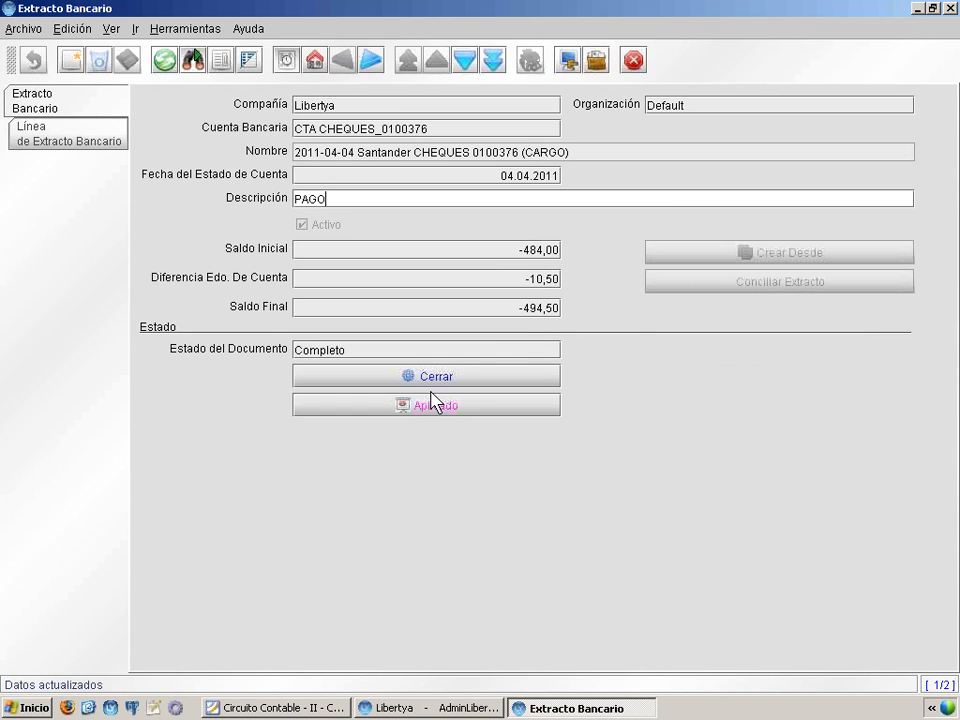
Open the charge statement's posted entries full size, widen the Cuenta column to examine the bank and bank charges accounts, and close the viewer
{"action": "left_click", "coordinate": [434, 410]}
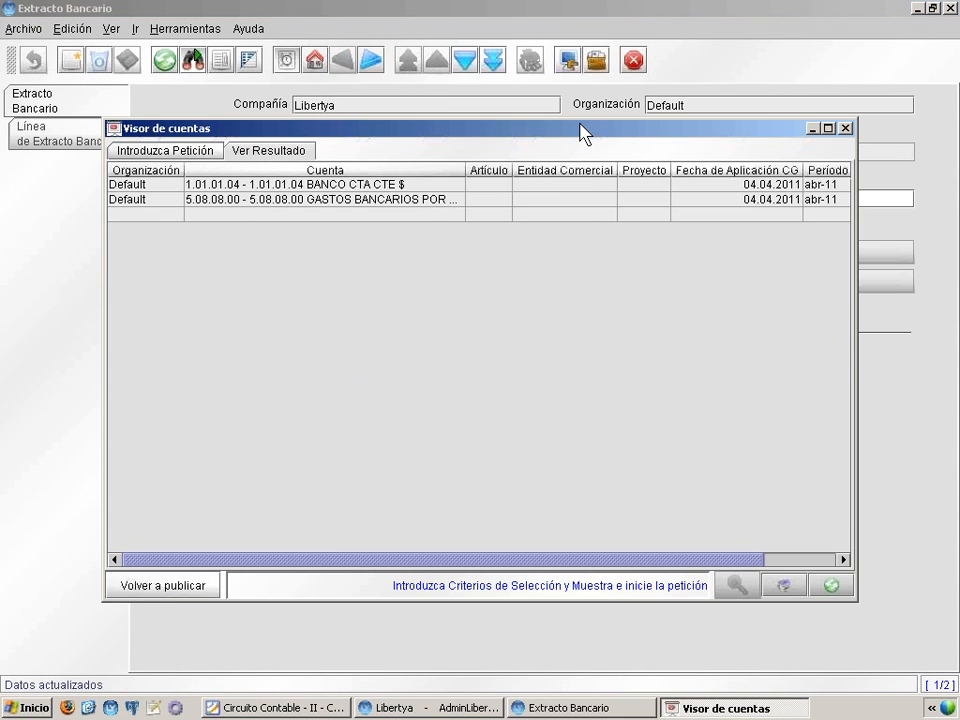
{"action": "double_click", "coordinate": [566, 133]}
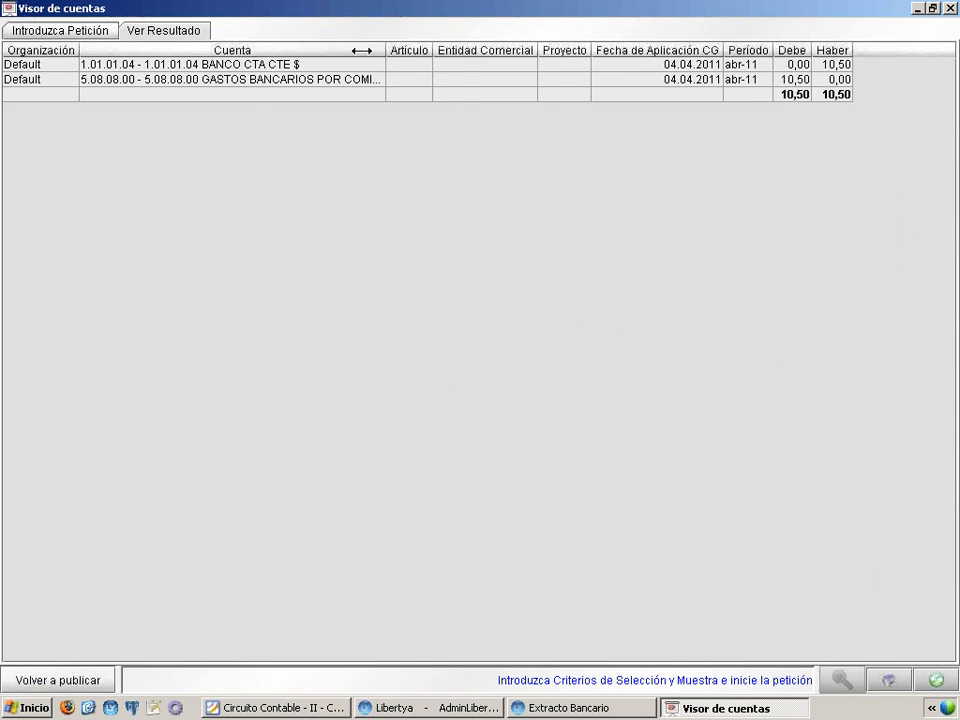
{"action": "left_click_drag", "start_coordinate": [361, 50], "coordinate": [465, 47]}
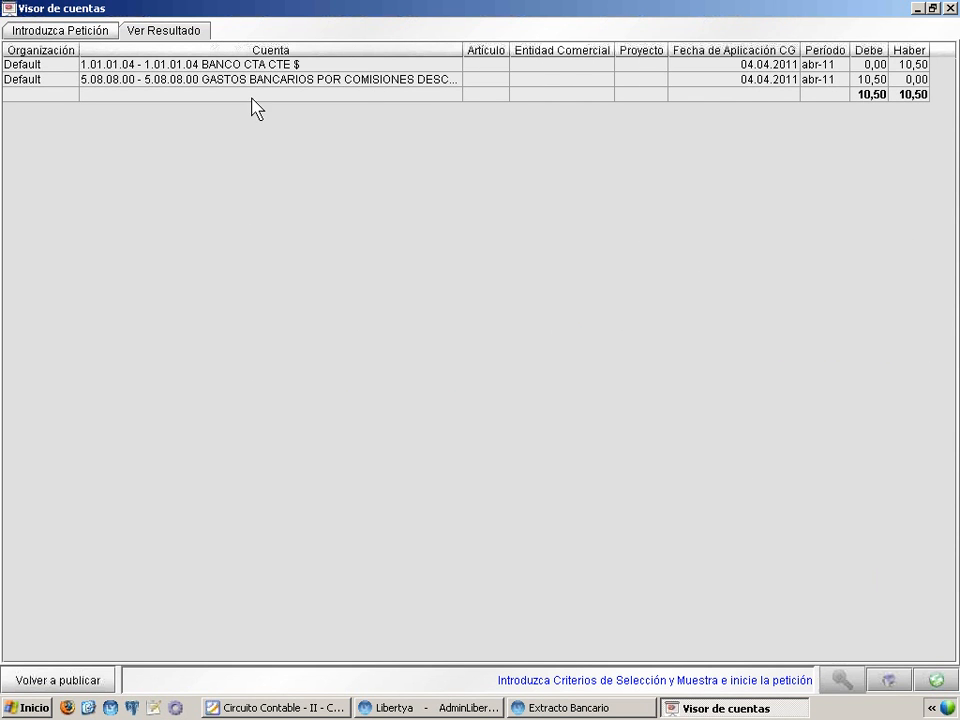
{"action": "left_click", "coordinate": [245, 66]}
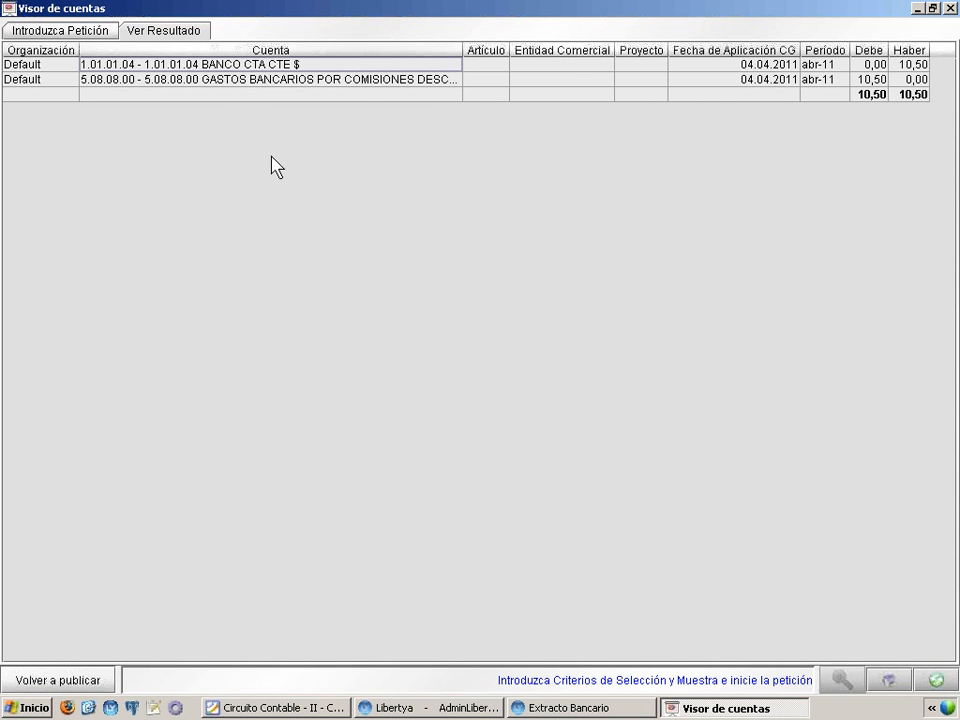
{"action": "left_click", "coordinate": [393, 80]}
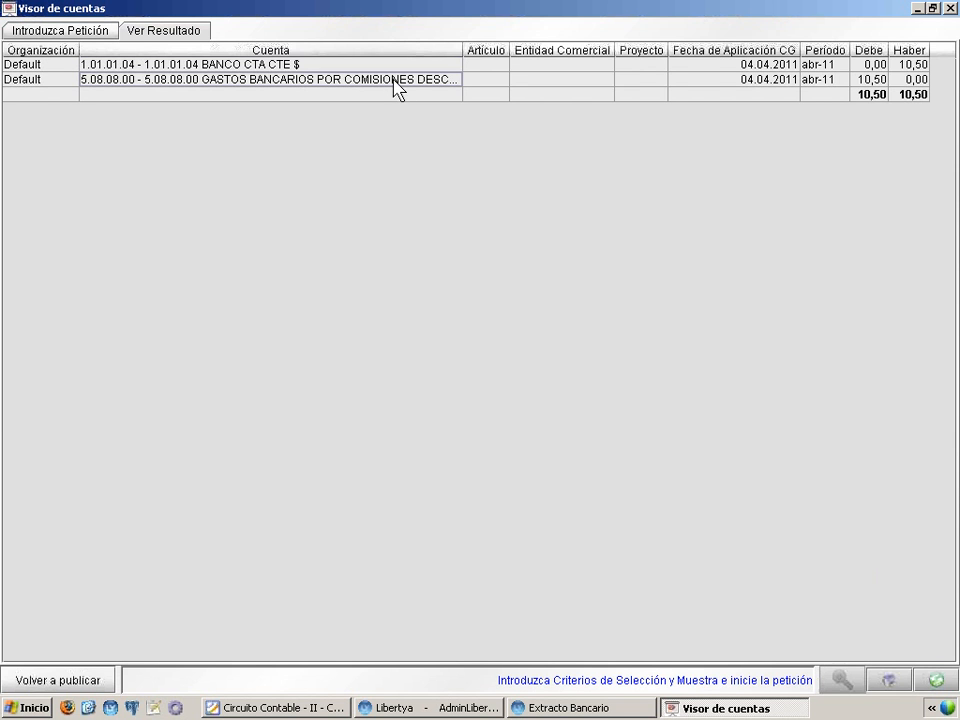
{"action": "left_click_drag", "start_coordinate": [462, 48], "coordinate": [489, 53]}
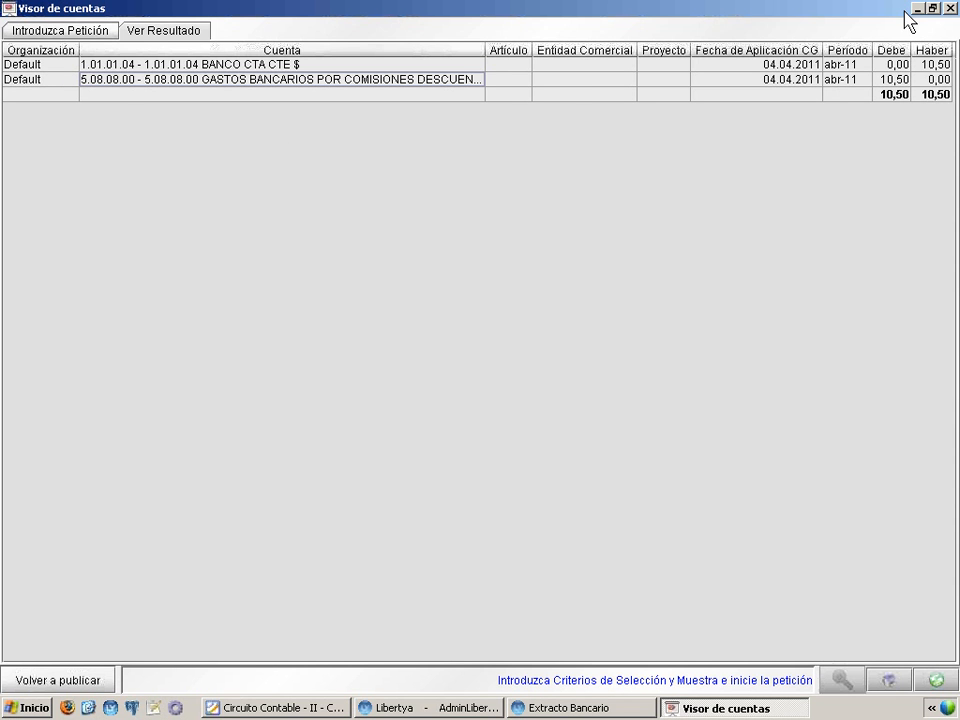
{"action": "left_click", "coordinate": [949, 8]}
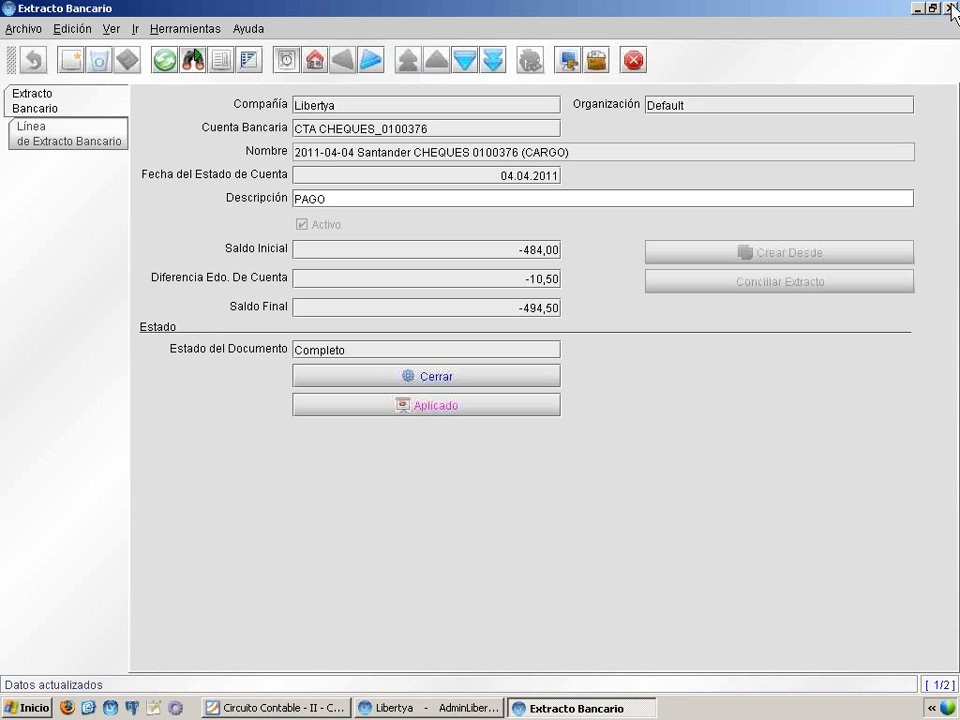
Zoom from the statement's Cuenta Bancaria to the bank, check the CTA CTE account's Contabilidad settings, and close the Banco window
{"action": "right_click", "coordinate": [318, 131]}
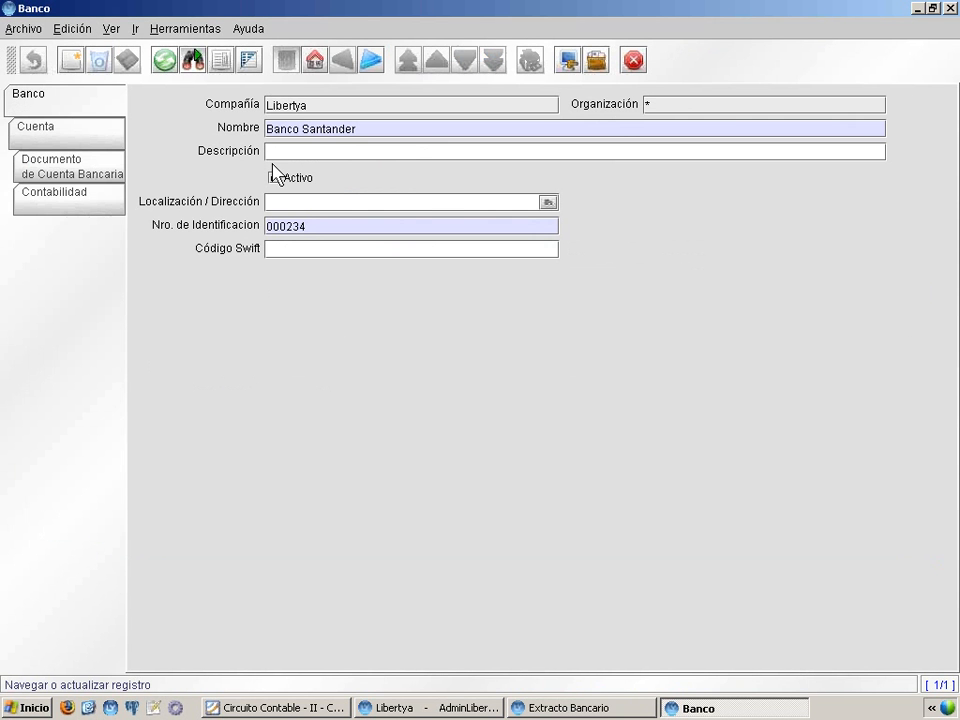
{"action": "left_click", "coordinate": [45, 130]}
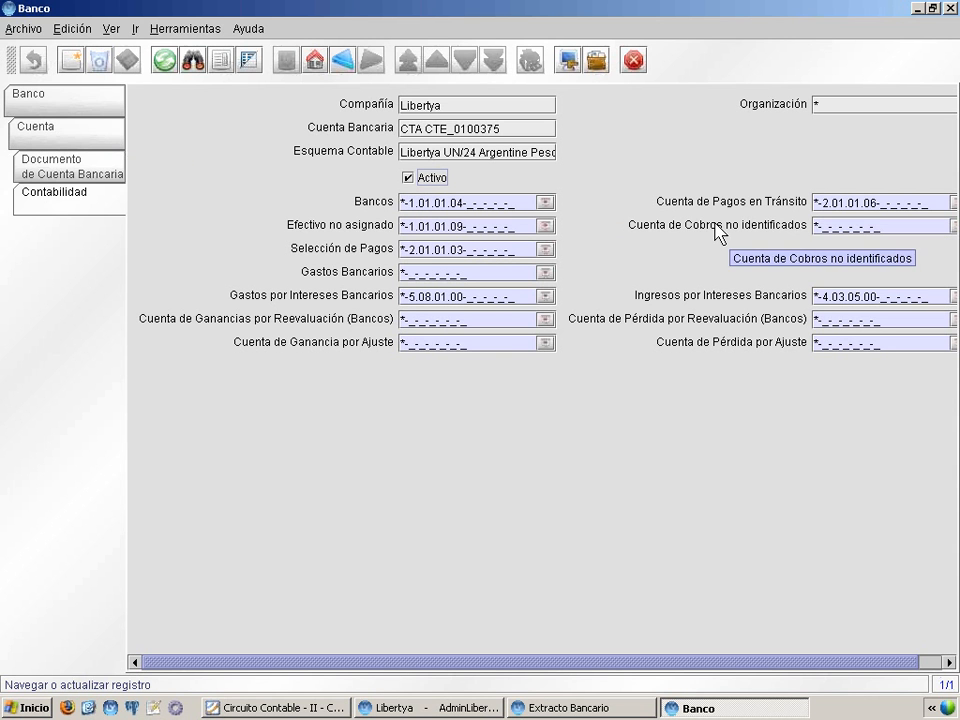
{"action": "left_click", "coordinate": [950, 8]}
Switch to the Circuito Contable presentation, review the Conciliación de Pagos and Conciliación de Cobros slides, and minimize it
{"action": "left_click", "coordinate": [298, 713]}
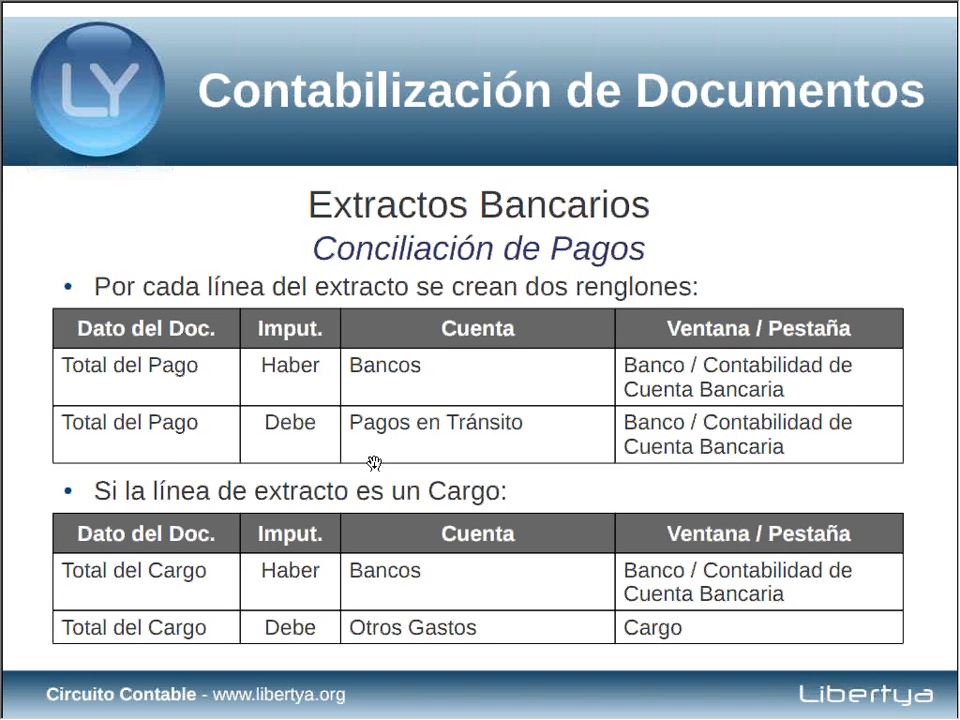
{"action": "left_click", "coordinate": [374, 463]}
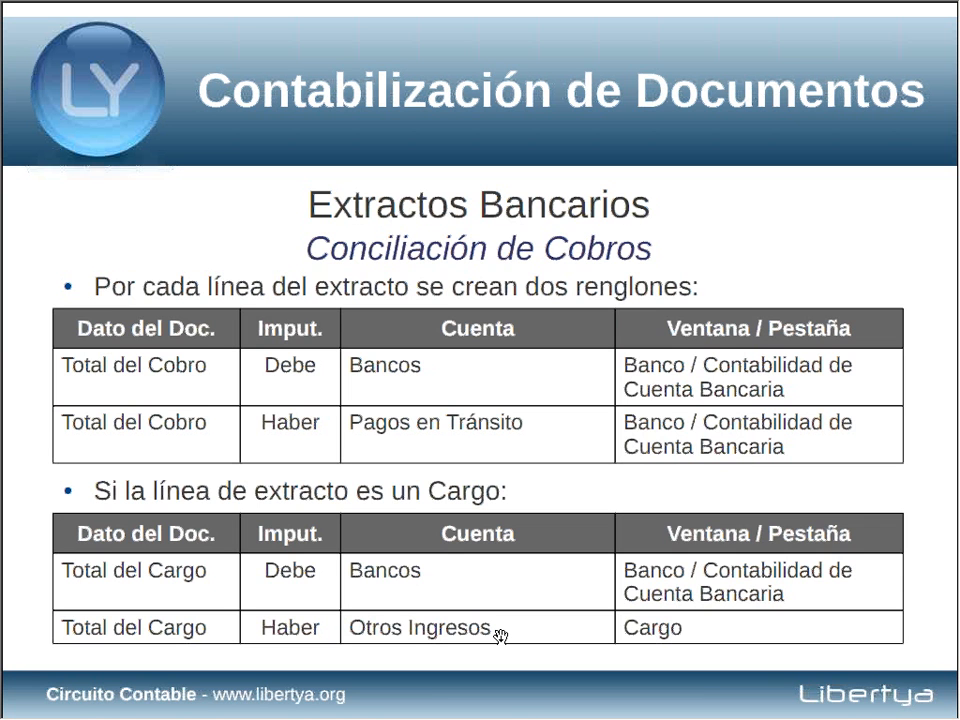
{"action": "key", "text": "alt+space"}
{"action": "key", "text": "n"}
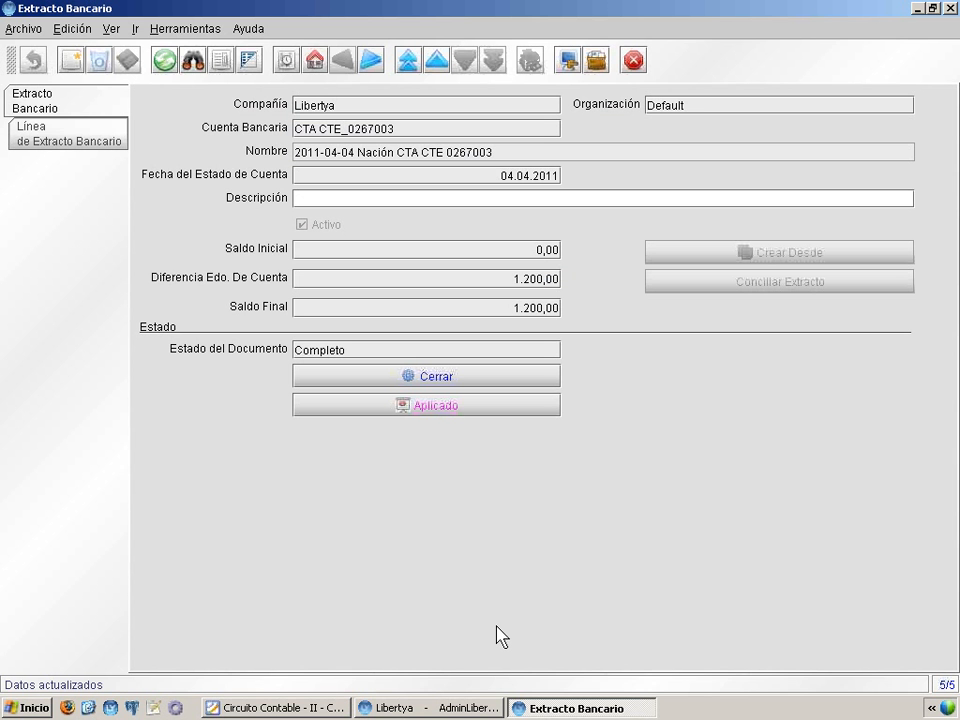
Check the Nación CTA CTE statement's line, examine the Debe and Haber amounts in its posted entries, and close the account viewer
{"action": "left_click", "coordinate": [80, 128]}
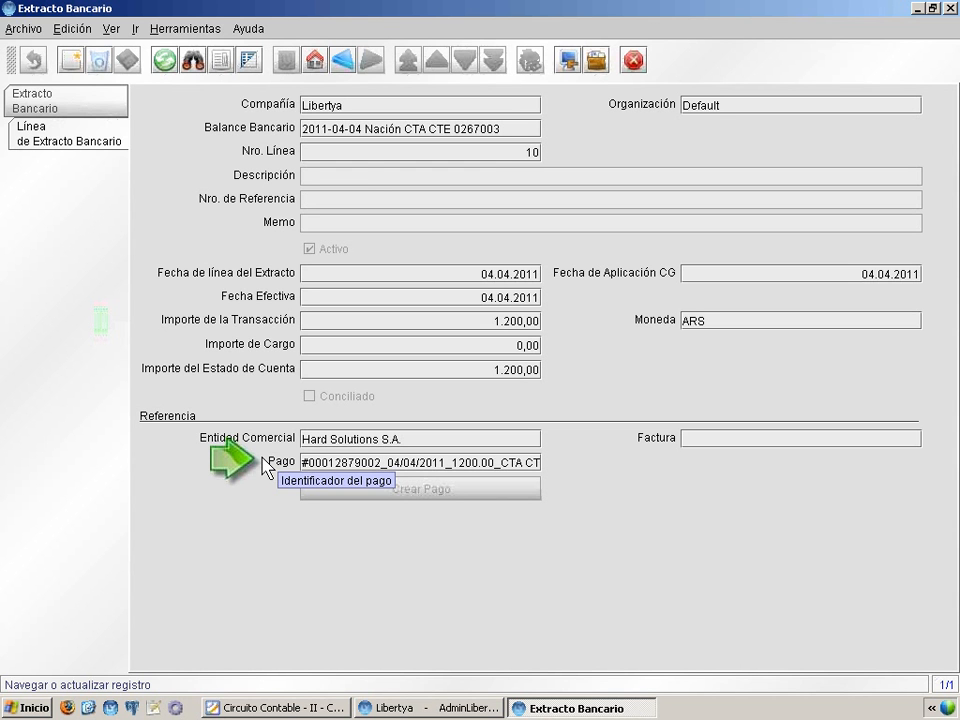
{"action": "left_click", "coordinate": [104, 112]}
{"action": "left_click", "coordinate": [363, 406]}
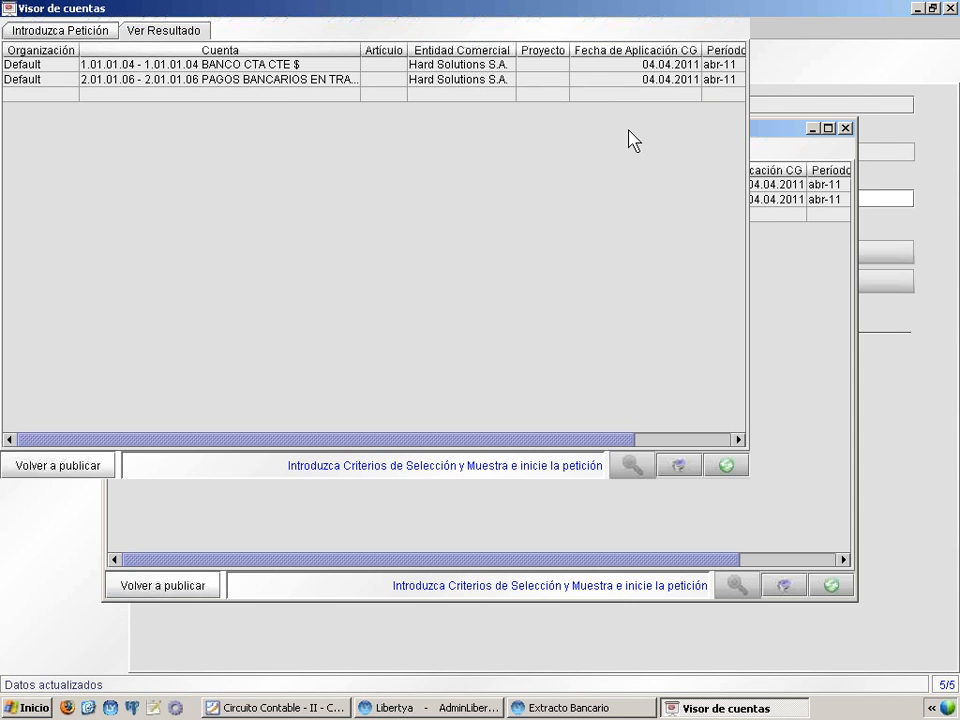
{"action": "left_click_drag", "start_coordinate": [365, 43], "coordinate": [397, 43]}
{"action": "left_click", "coordinate": [805, 66]}
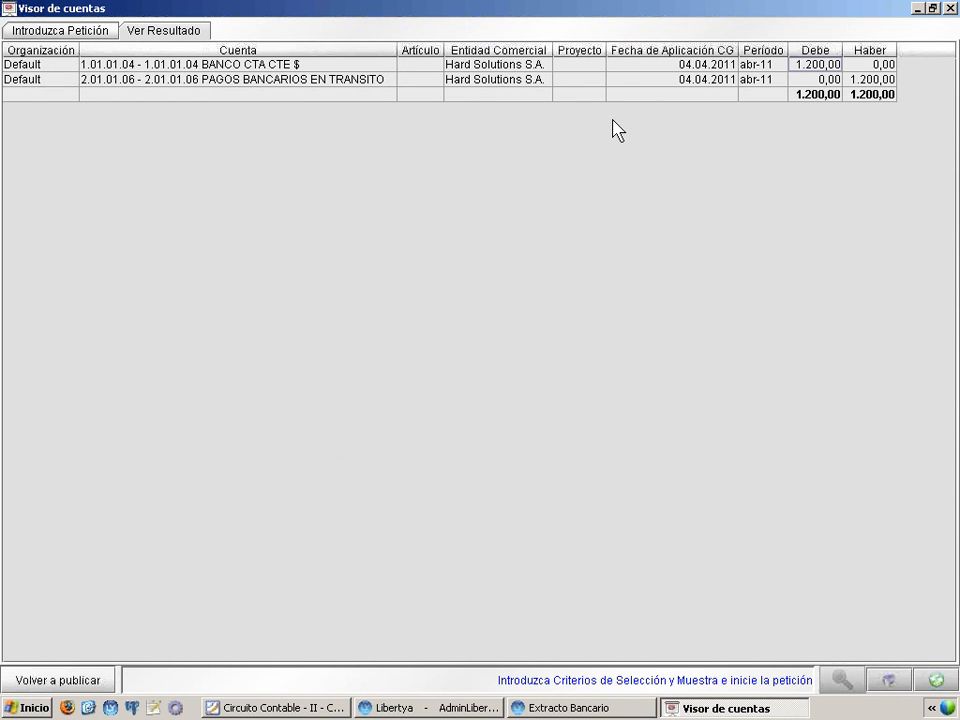
{"action": "left_click", "coordinate": [866, 84]}
{"action": "left_click", "coordinate": [949, 9]}
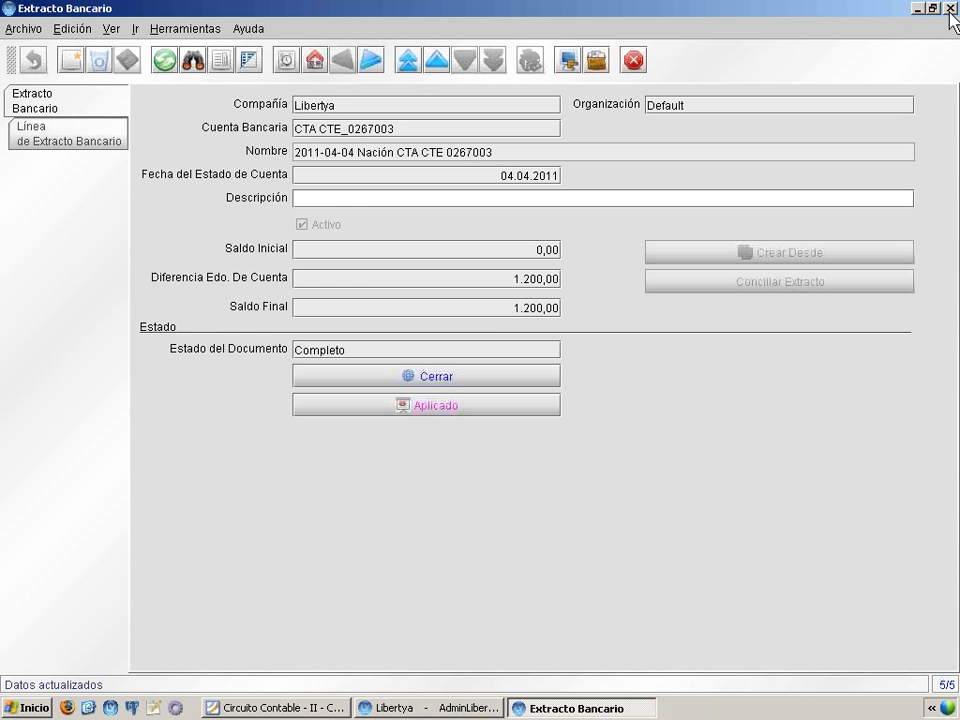
Return to the presentation, review the Movimientos de Inventario slide on Remitos de Entrada (Compra), and minimize it
{"action": "left_click", "coordinate": [280, 707]}
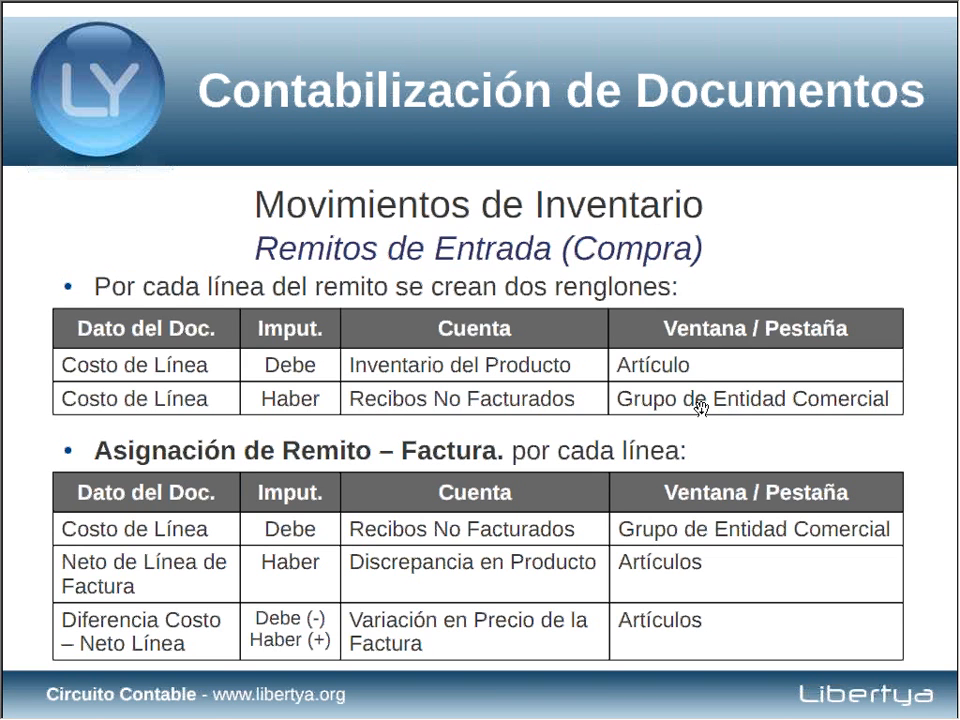
{"action": "key", "text": "alt+space"}
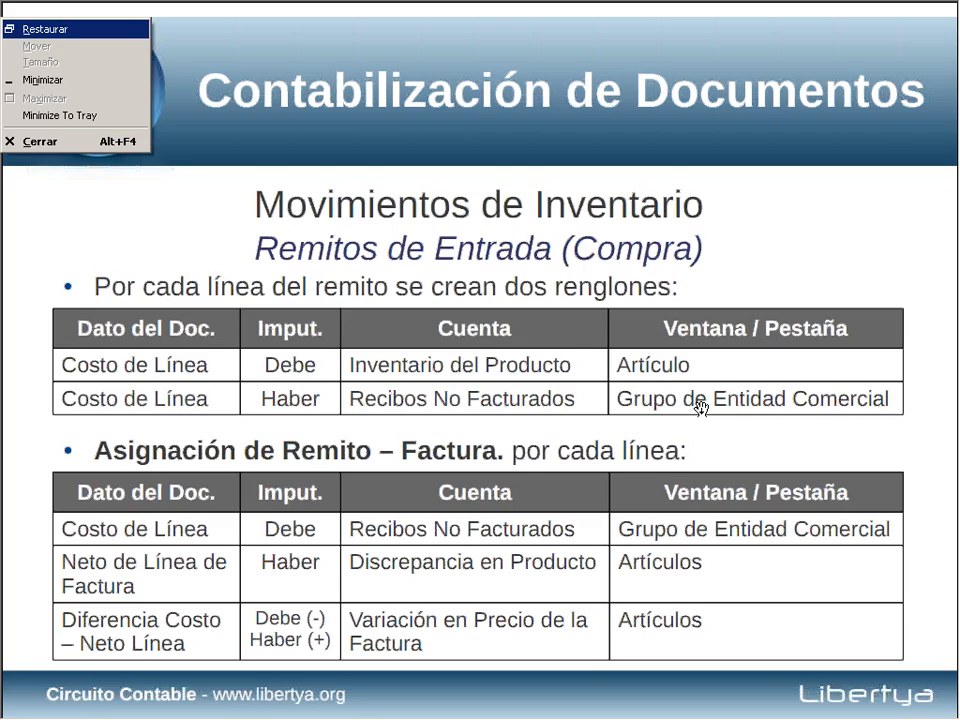
{"action": "key", "text": "n"}
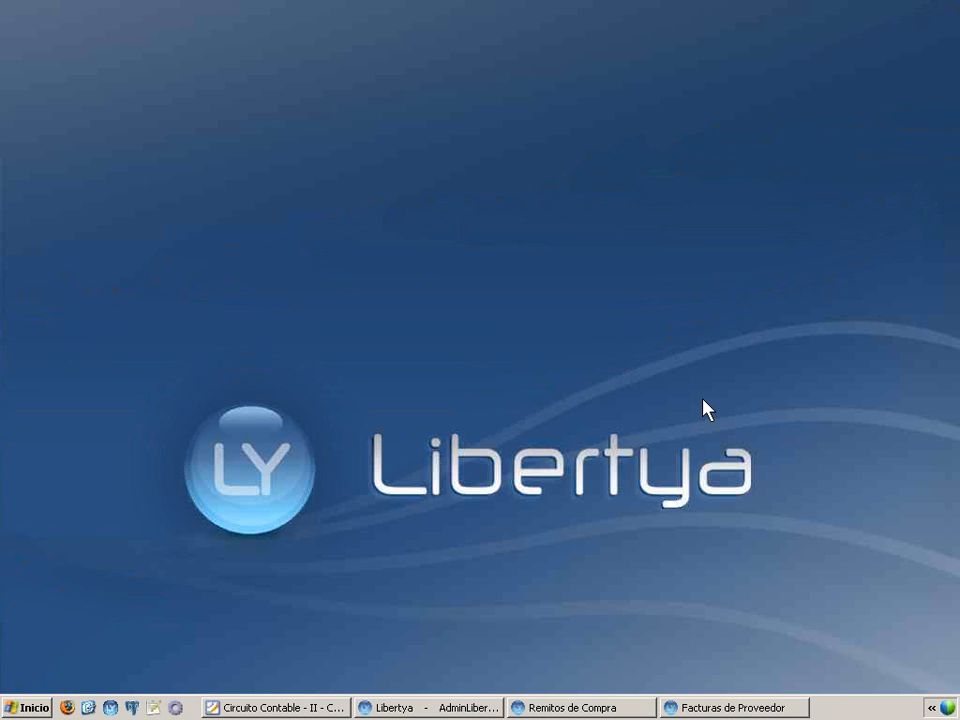
Bring up the Remitos de Compra window, list the Hardware Online receipt's article lines in a grid, and return to its header
{"action": "left_click", "coordinate": [549, 708]}
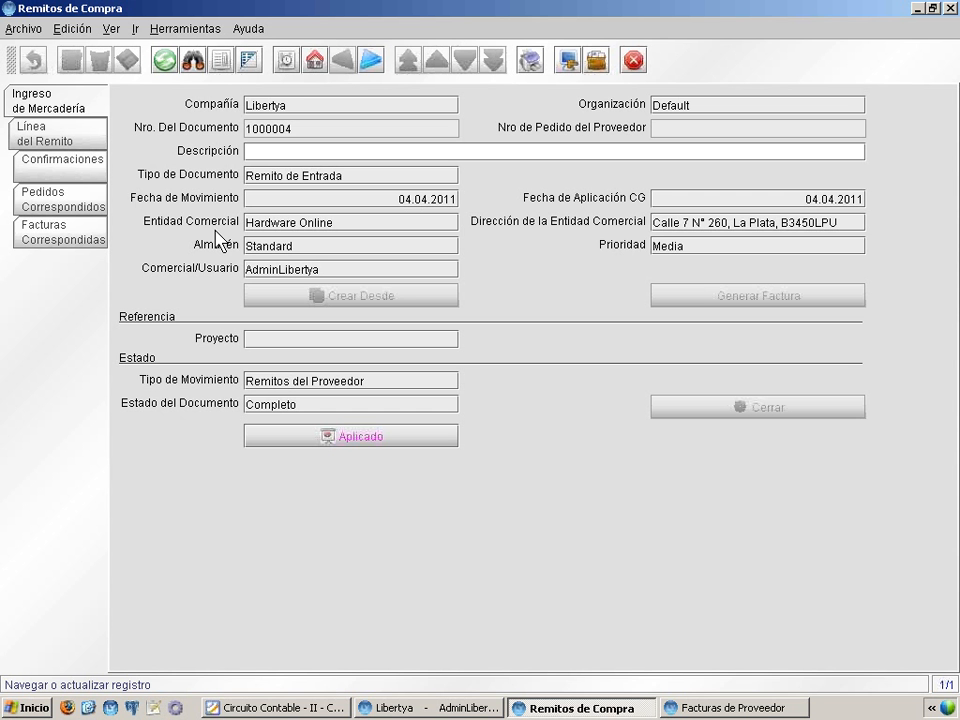
{"action": "left_click", "coordinate": [84, 138]}
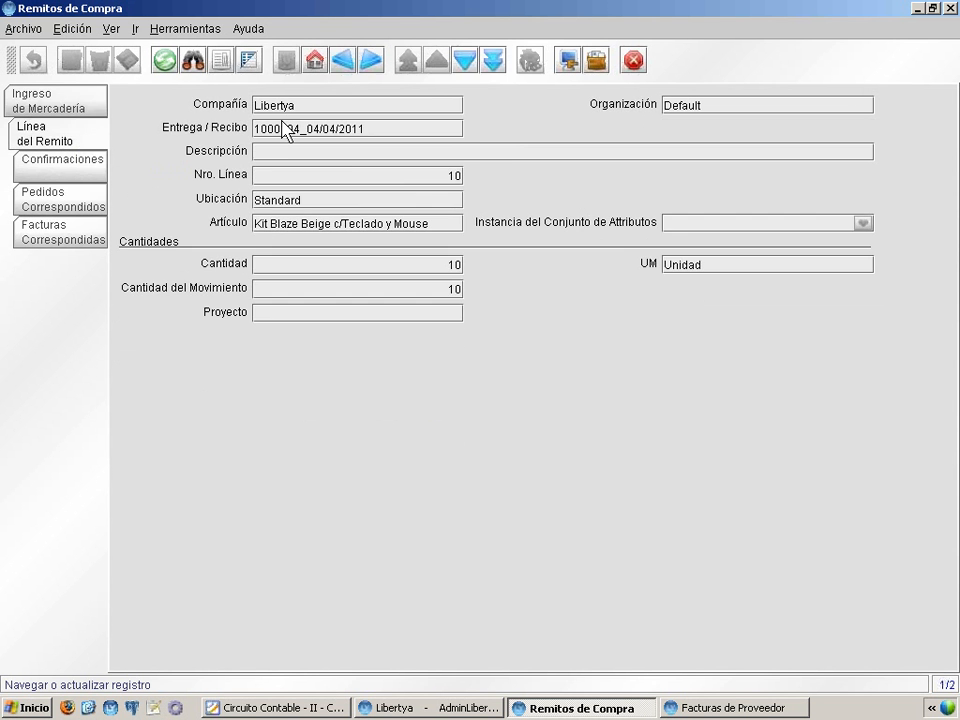
{"action": "key", "text": "F8"}
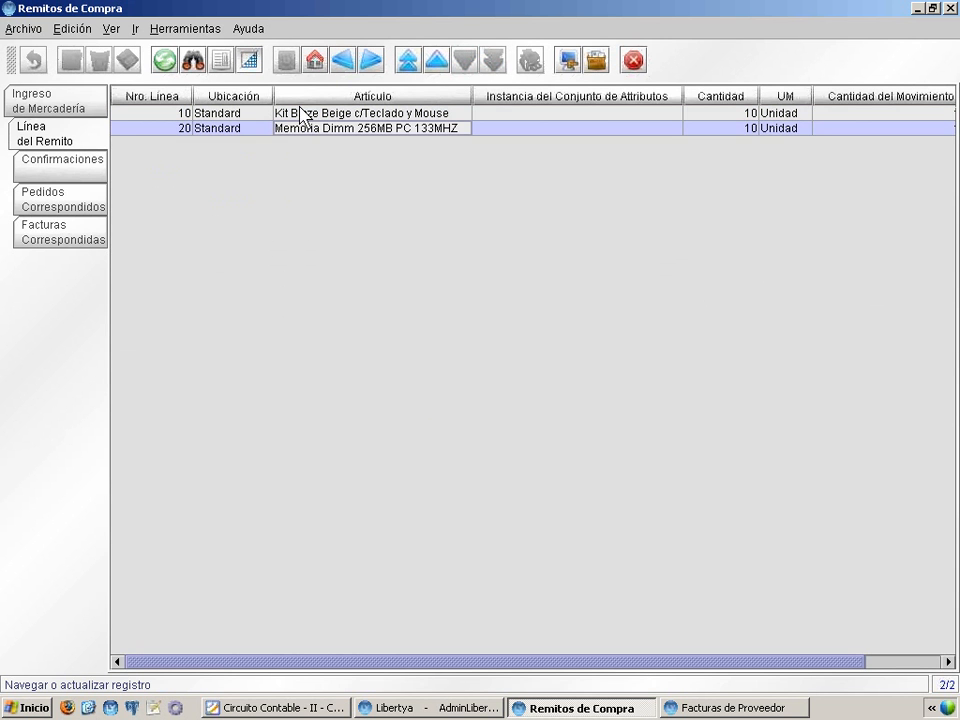
{"action": "left_click", "coordinate": [61, 97]}
Open the receipt's posted entries full size, widen the Cuenta column to examine the merchandise and short-term debt accounts, and close the viewer
{"action": "left_click", "coordinate": [399, 437]}
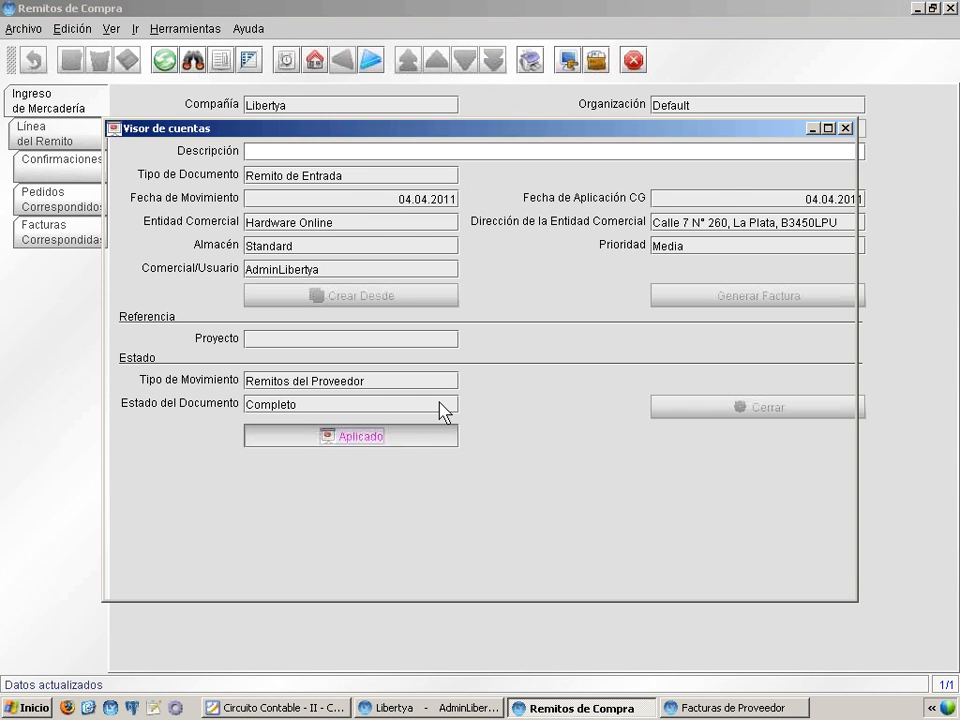
{"action": "double_click", "coordinate": [457, 138]}
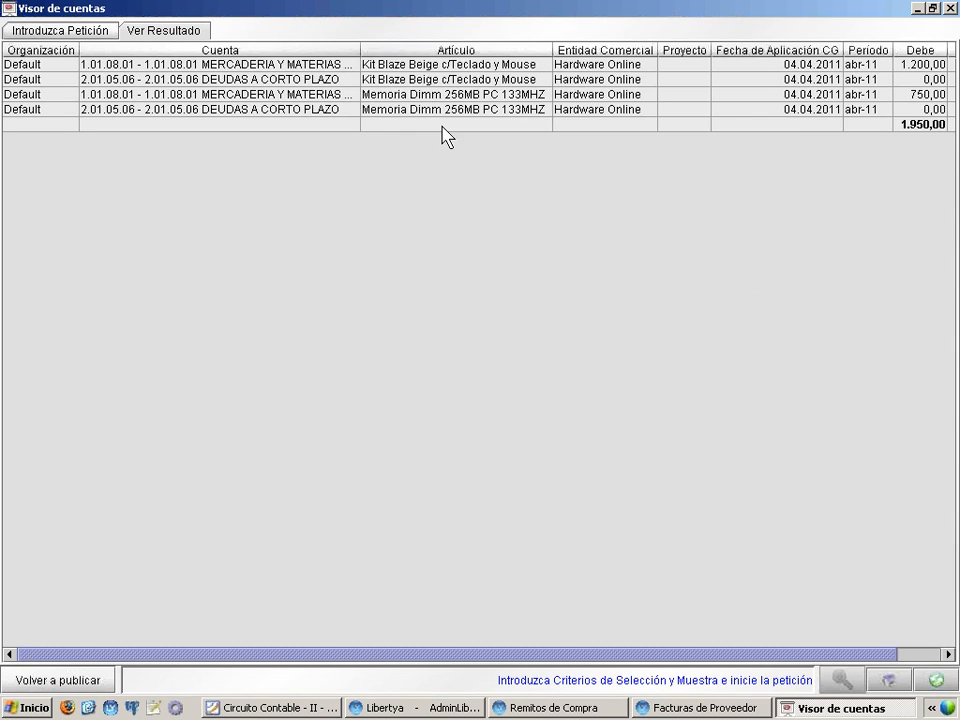
{"action": "left_click_drag", "start_coordinate": [356, 50], "coordinate": [458, 48]}
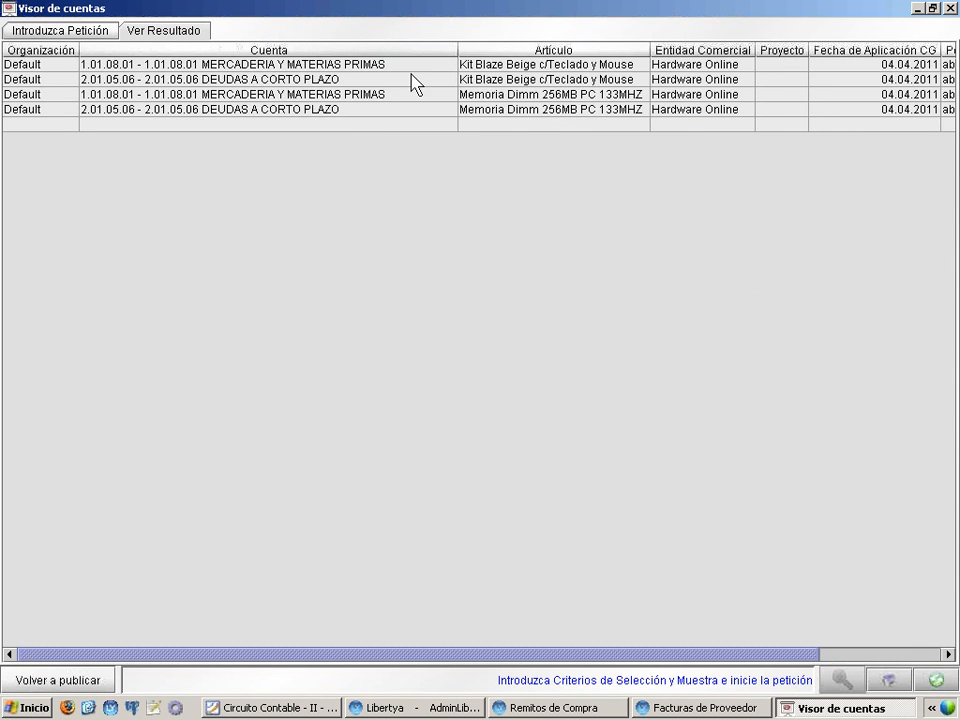
{"action": "left_click", "coordinate": [387, 67]}
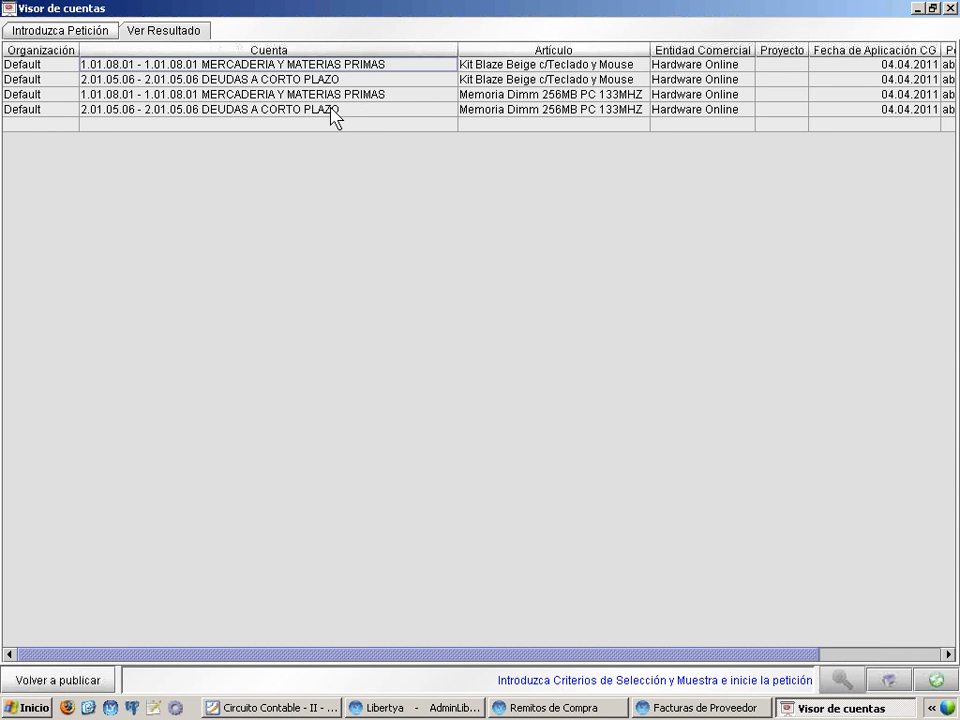
{"action": "left_click", "coordinate": [349, 80]}
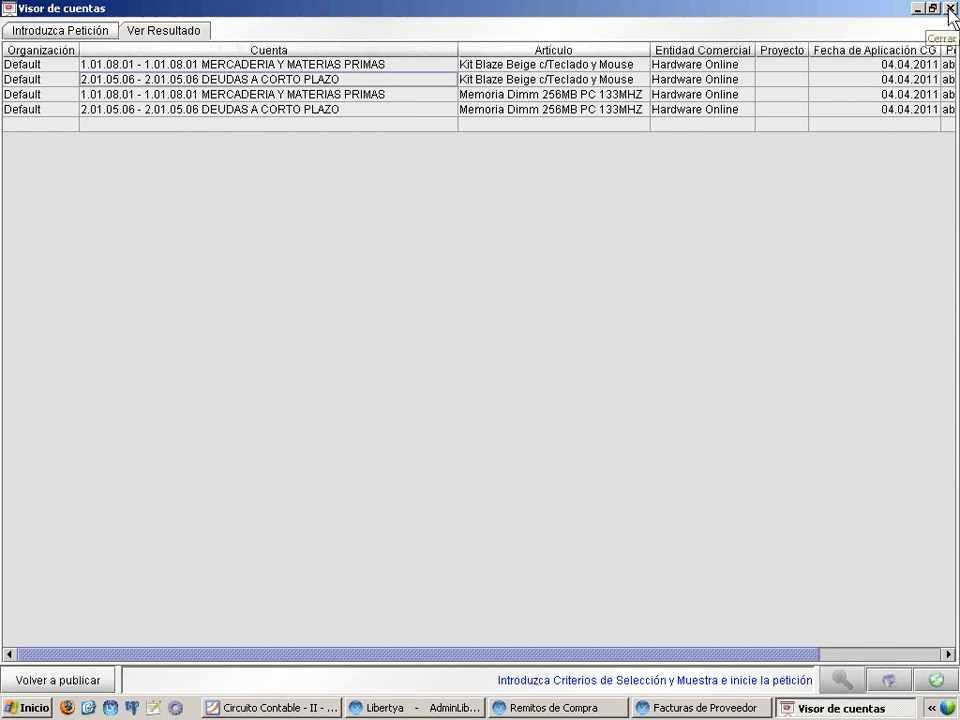
{"action": "left_click", "coordinate": [951, 9]}
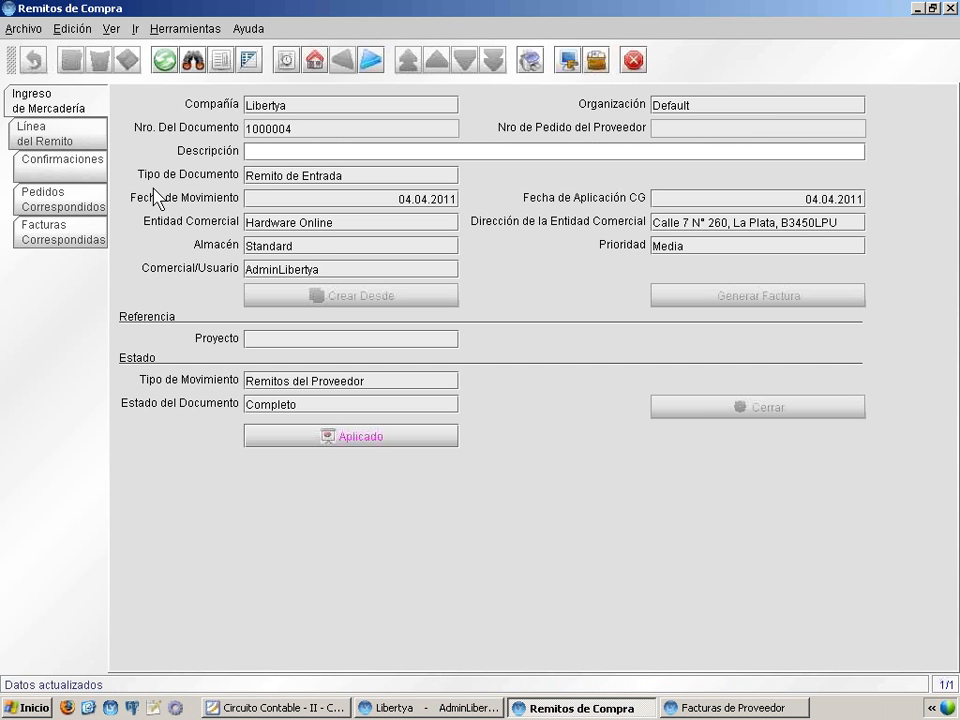
From the receipt's business partner, examine the accounting accounts of its Proveedores - Varios group, and close both record windows
{"action": "right_click", "coordinate": [319, 228]}
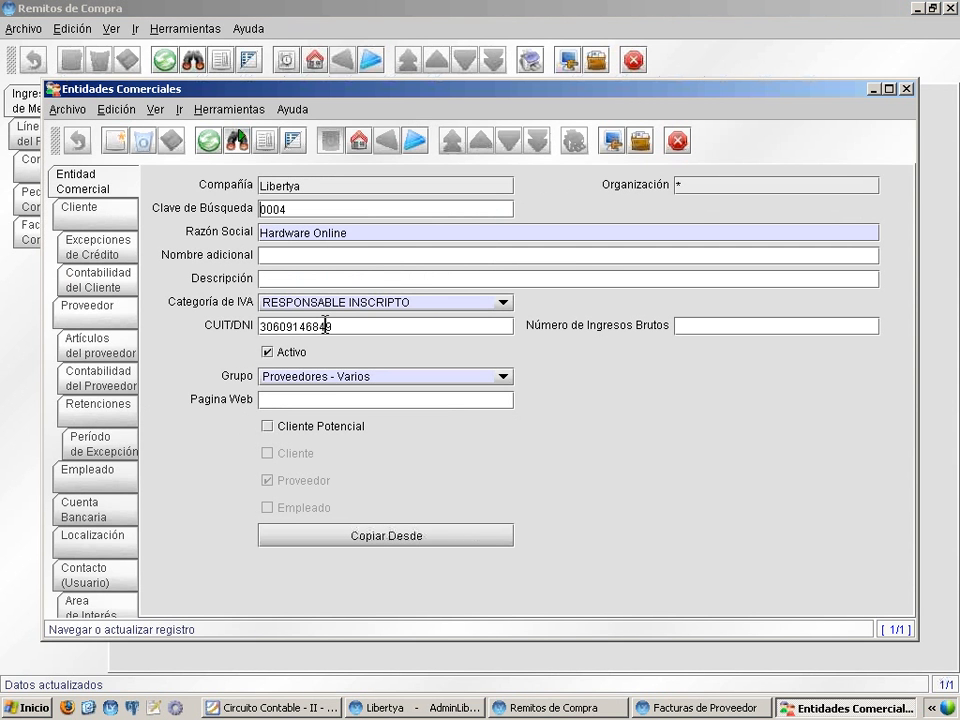
{"action": "right_click", "coordinate": [331, 378]}
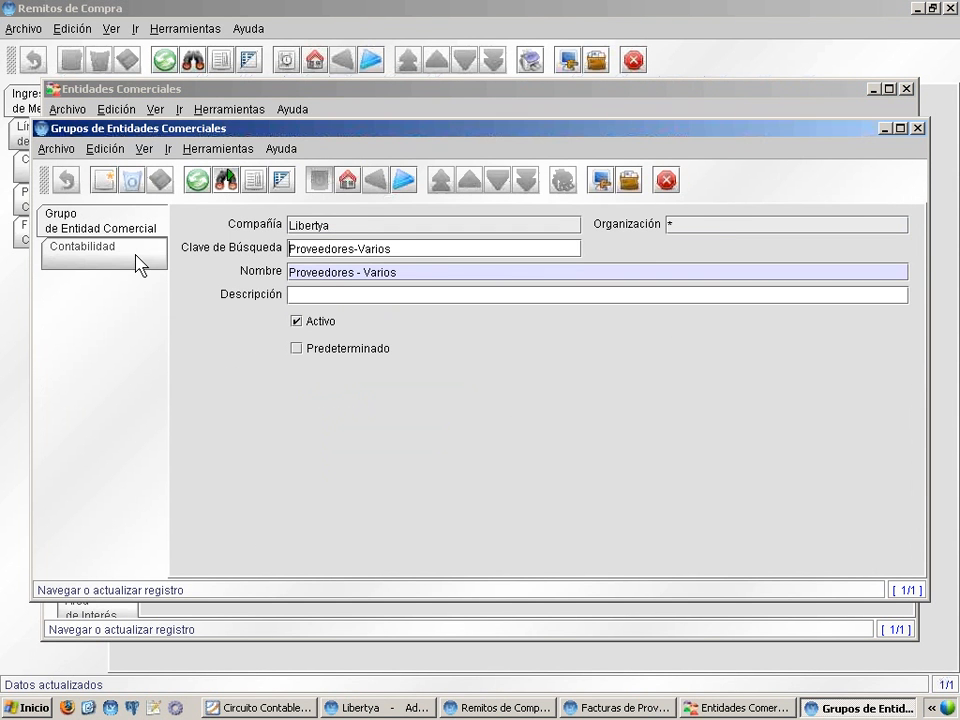
{"action": "left_click", "coordinate": [140, 264]}
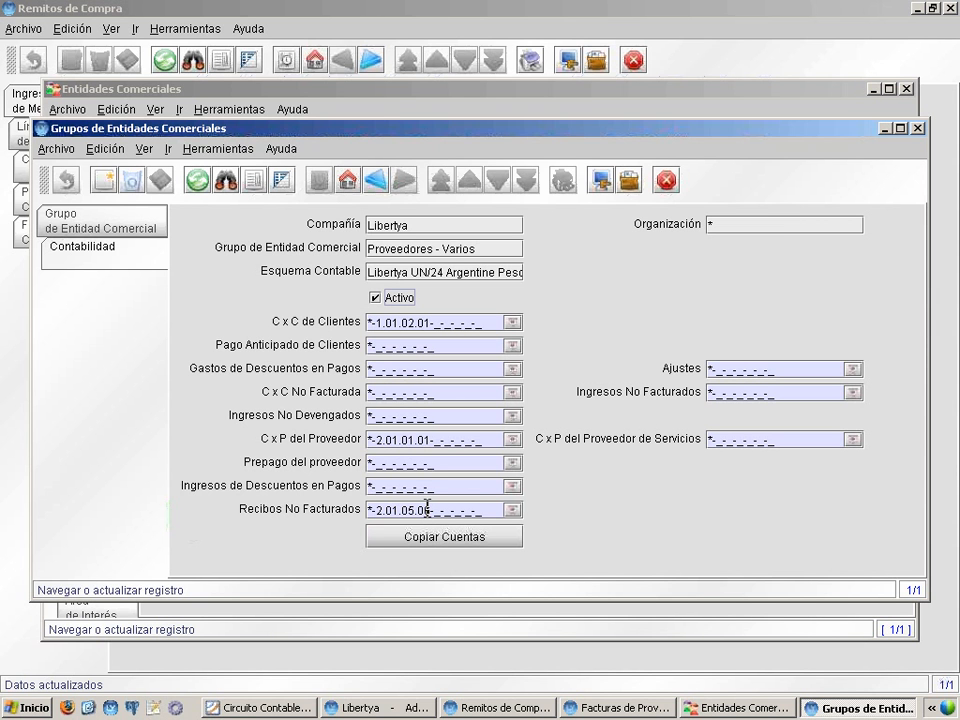
{"action": "left_click", "coordinate": [918, 128]}
{"action": "left_click", "coordinate": [906, 88]}
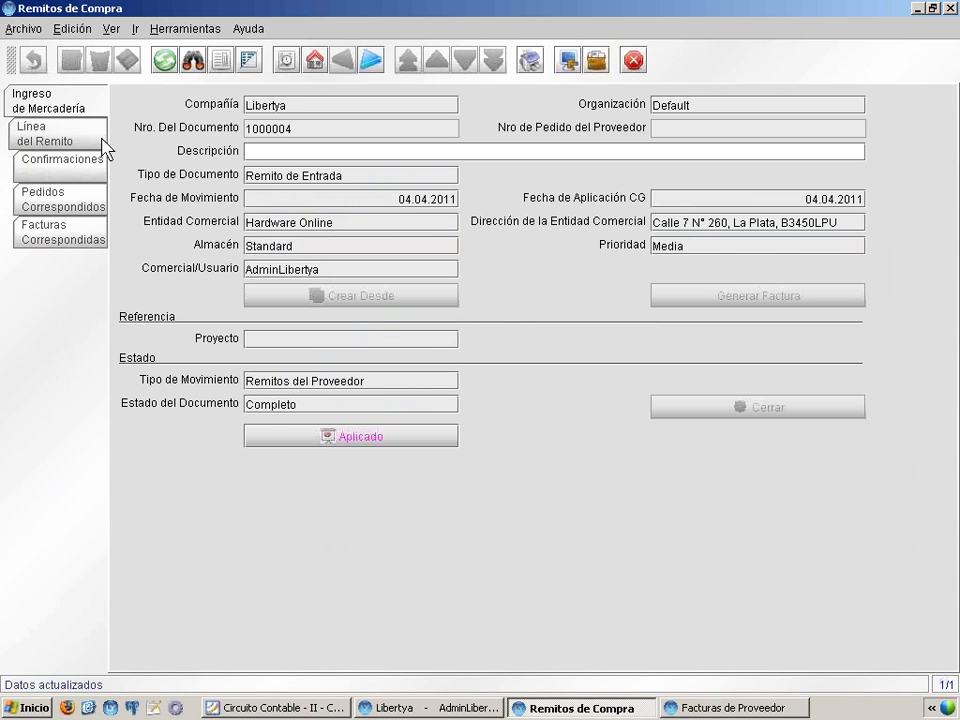
From the receipt's first line, examine the accounting accounts of the article Kit Blaze Beige c/Teclado y Mouse, and close the article record
{"action": "left_click", "coordinate": [55, 137]}
{"action": "left_click", "coordinate": [252, 64]}
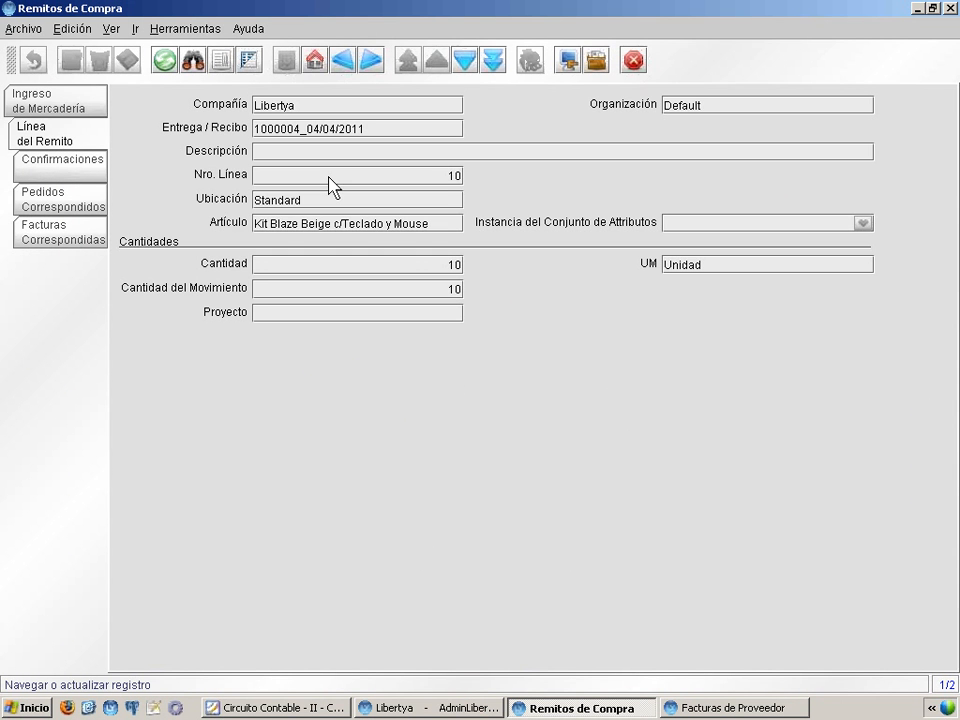
{"action": "right_click", "coordinate": [302, 228]}
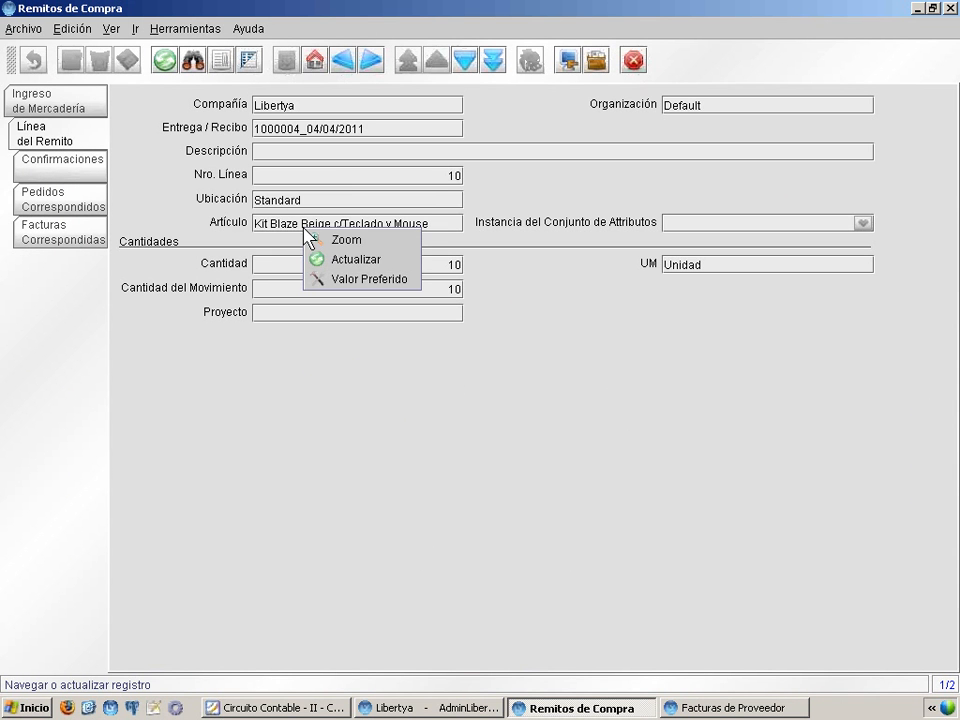
{"action": "left_click", "coordinate": [330, 241]}
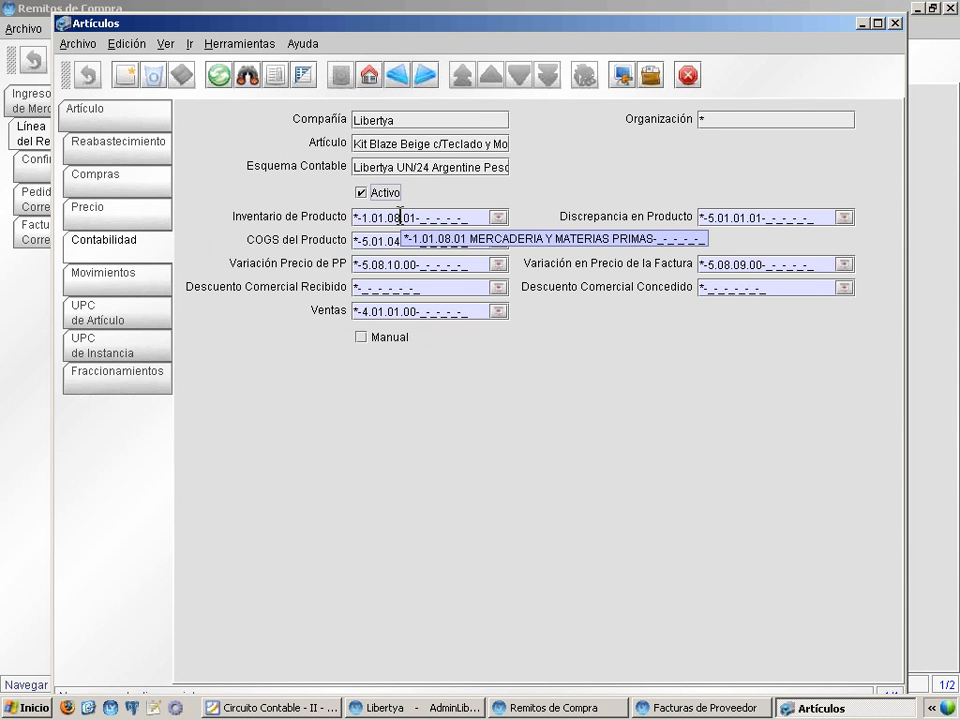
{"action": "left_click", "coordinate": [896, 23]}
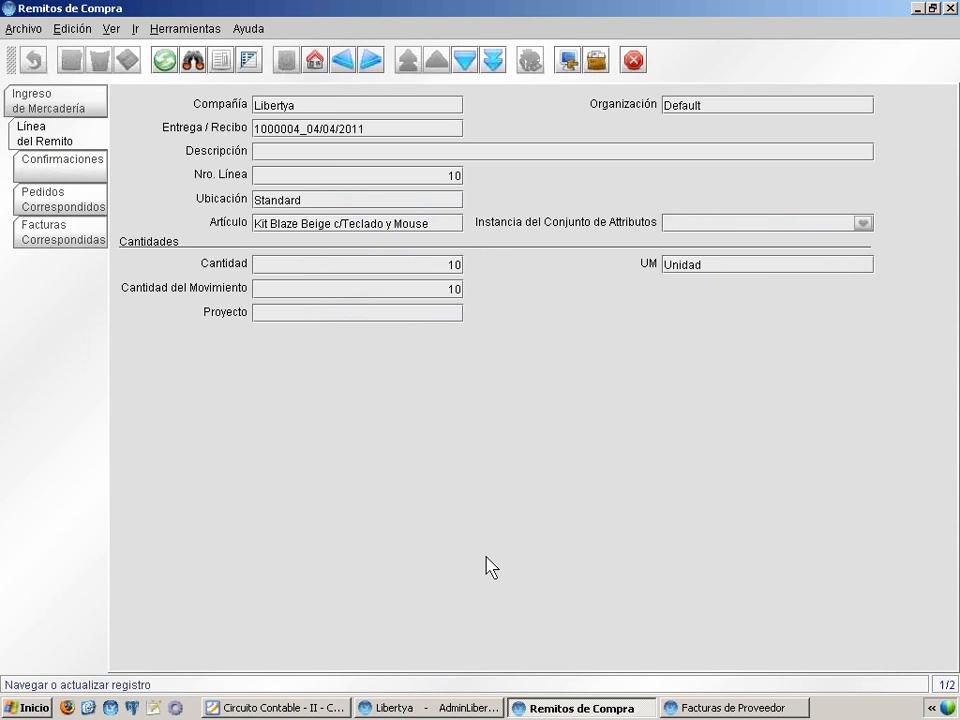
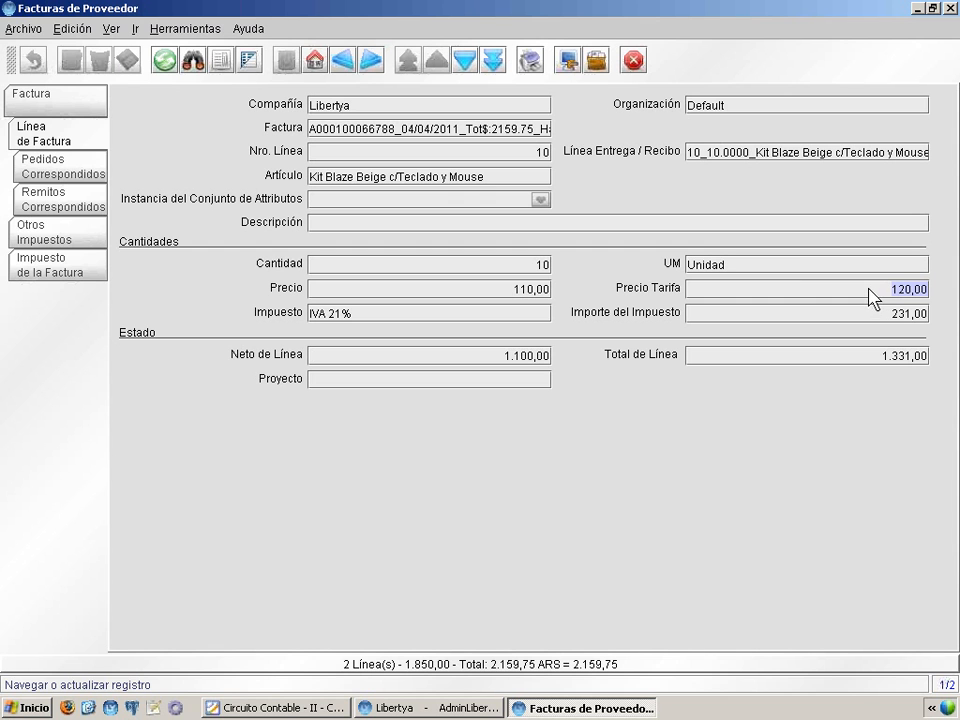
Examine the matched receipt records of both supplier invoice lines, ending on the document number for Memoria Dimm 256MB PC 133MHZ
{"action": "left_click", "coordinate": [78, 205]}
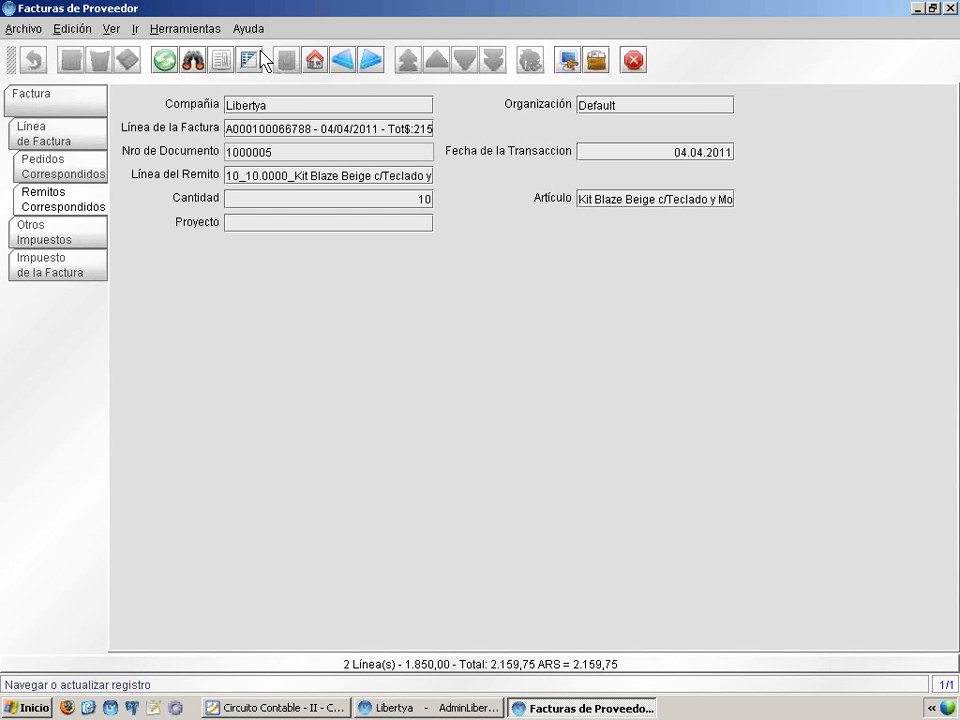
{"action": "left_click", "coordinate": [45, 135]}
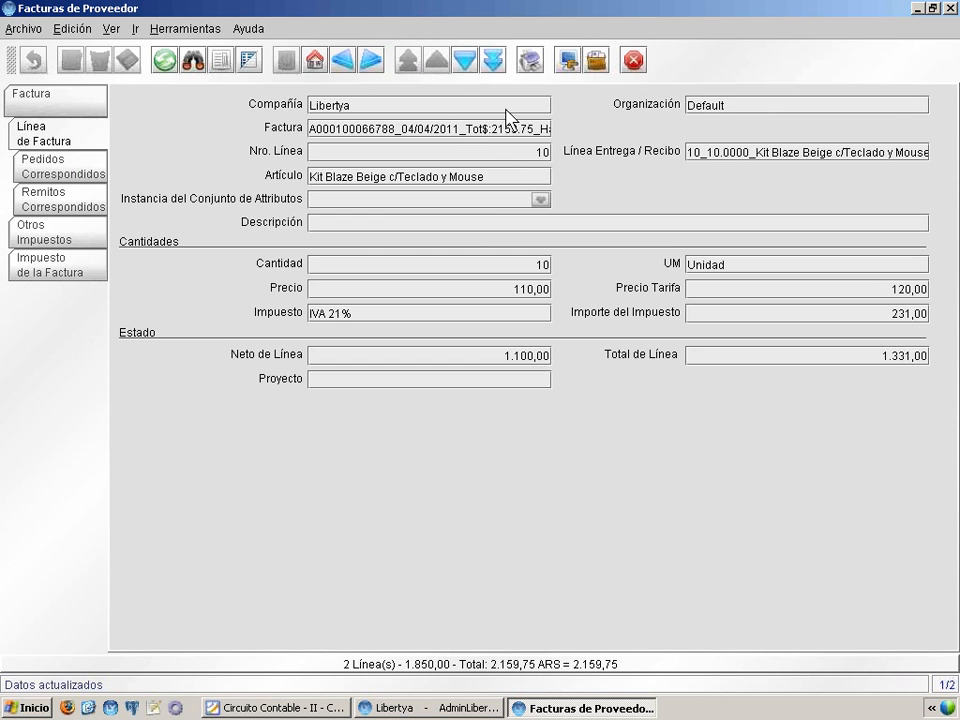
{"action": "left_click", "coordinate": [462, 60]}
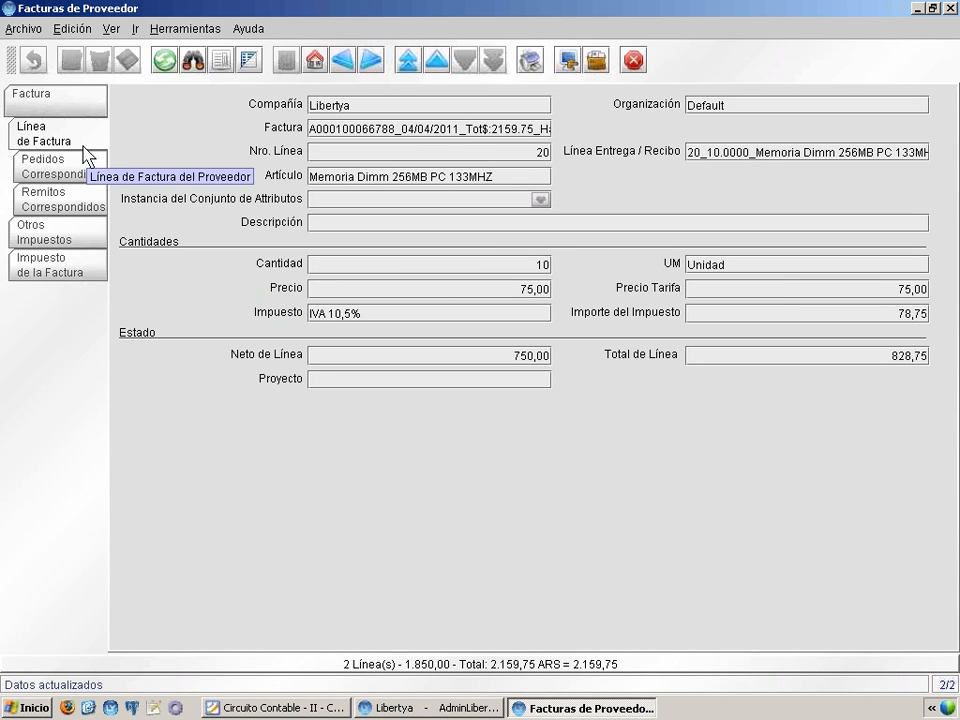
{"action": "left_click", "coordinate": [58, 193]}
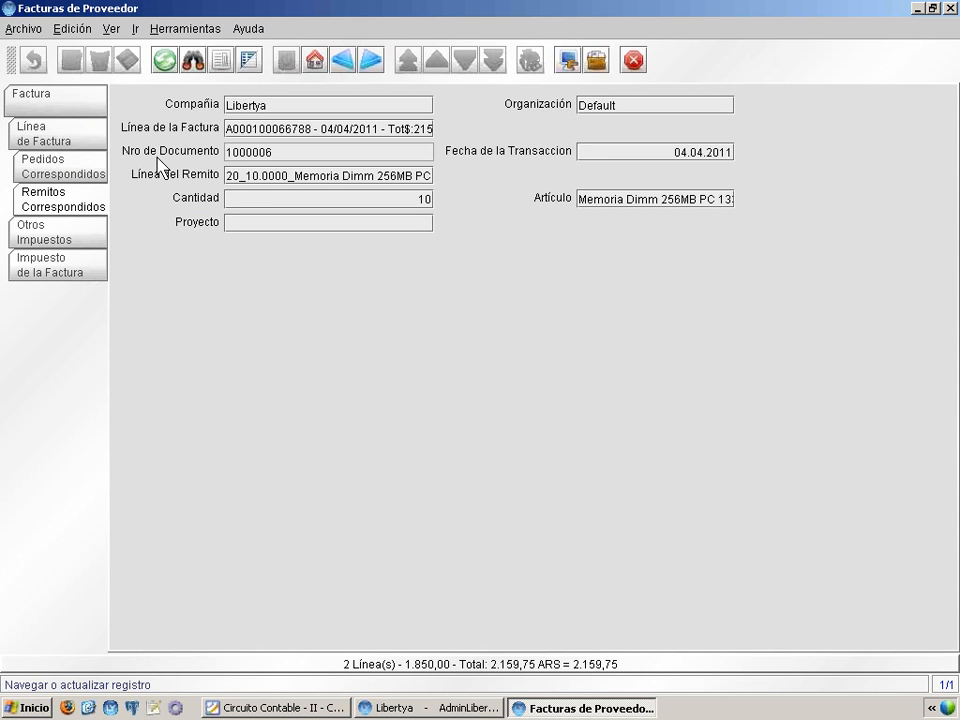
{"action": "double_click", "coordinate": [270, 152]}
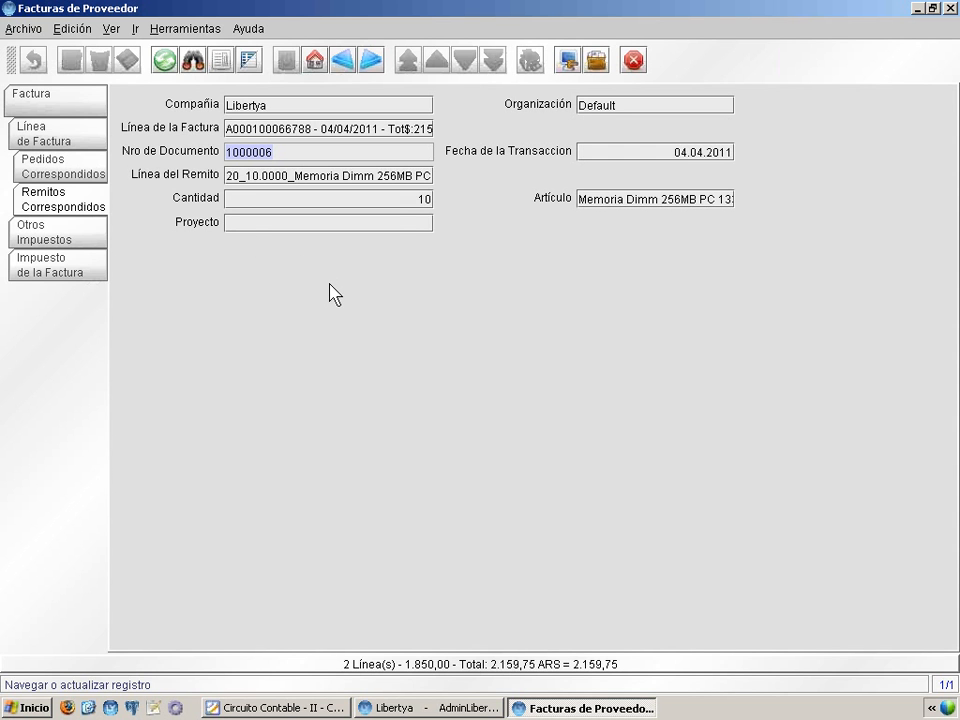
Open the account viewer and restrict the query to documents of type Corresponder Factura
{"action": "left_click", "coordinate": [95, 30]}
{"action": "mouse_move", "coordinate": [120, 33]}
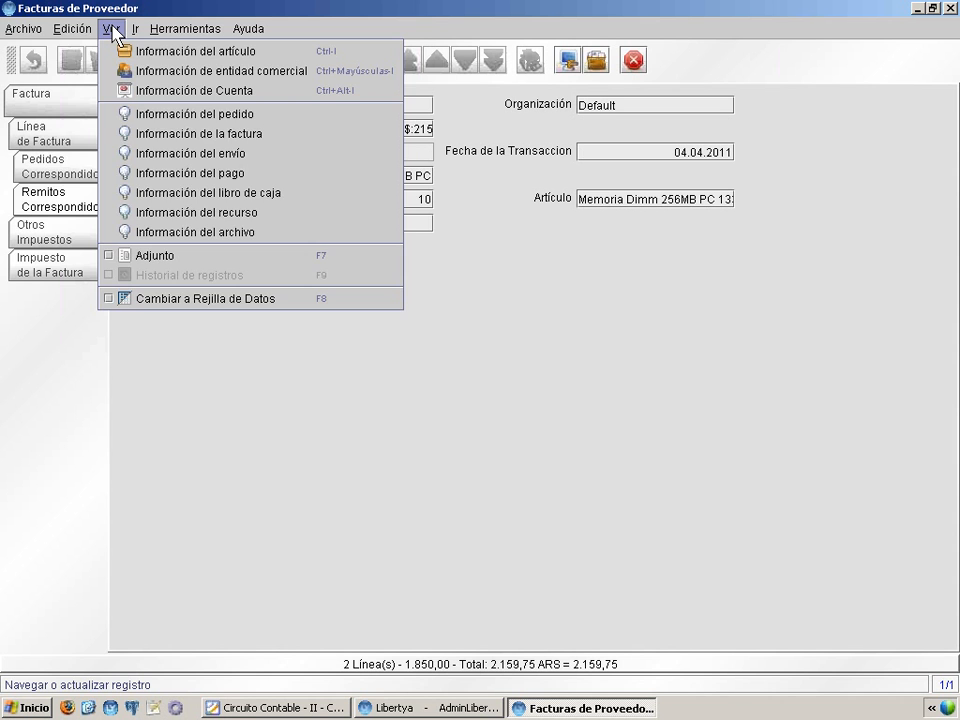
{"action": "mouse_move", "coordinate": [89, 29]}
{"action": "left_click", "coordinate": [245, 90]}
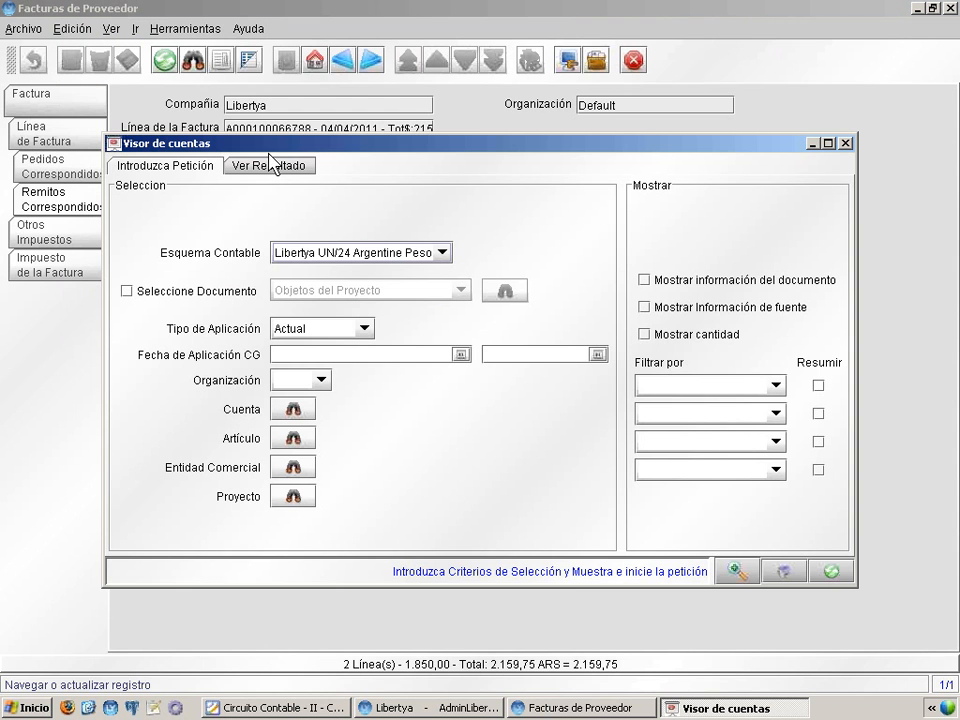
{"action": "left_click", "coordinate": [153, 295]}
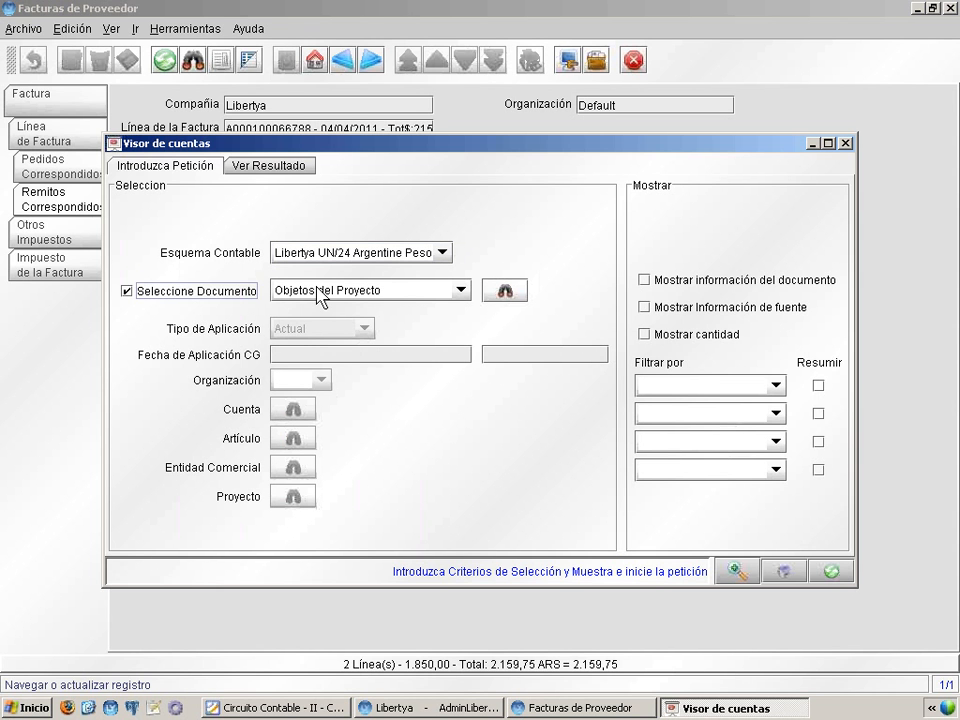
{"action": "left_click", "coordinate": [460, 290]}
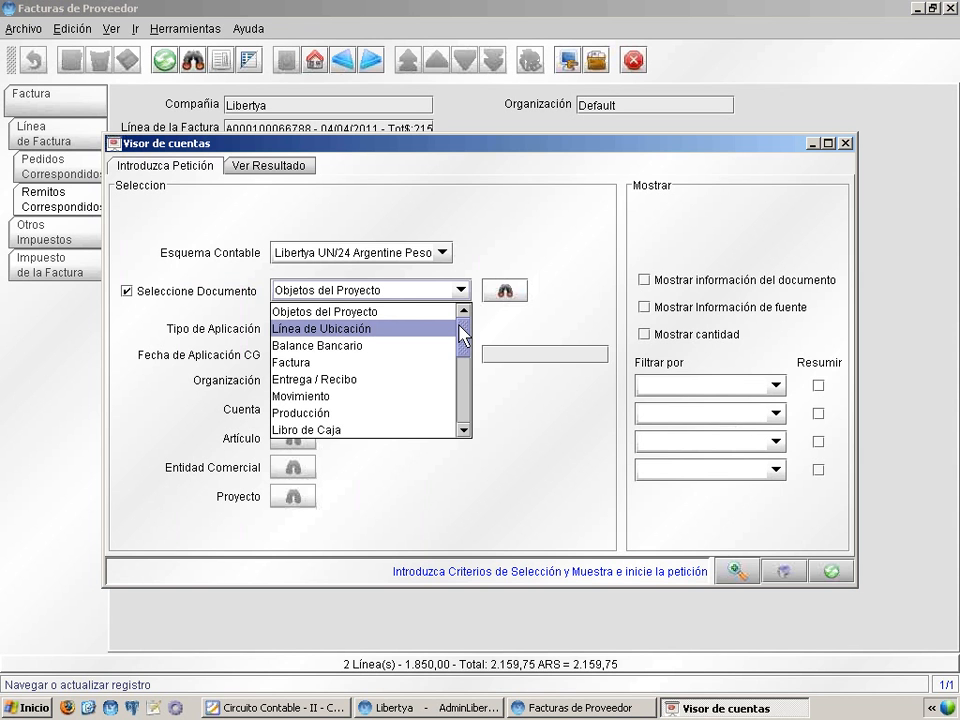
{"action": "left_click_drag", "start_coordinate": [461, 334], "coordinate": [435, 377]}
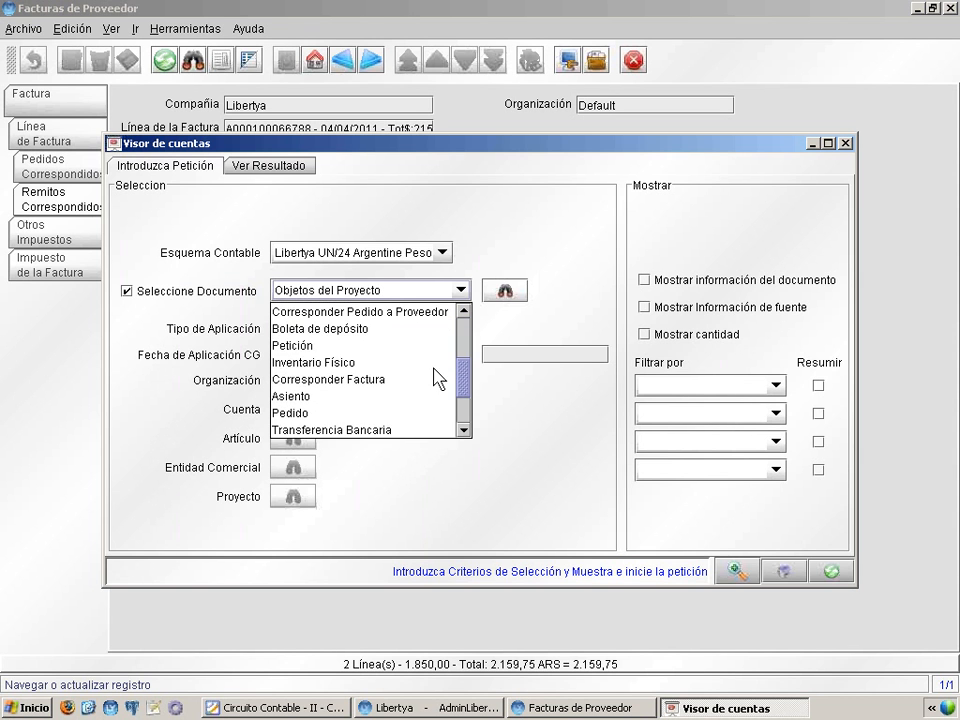
{"action": "left_click", "coordinate": [435, 376]}
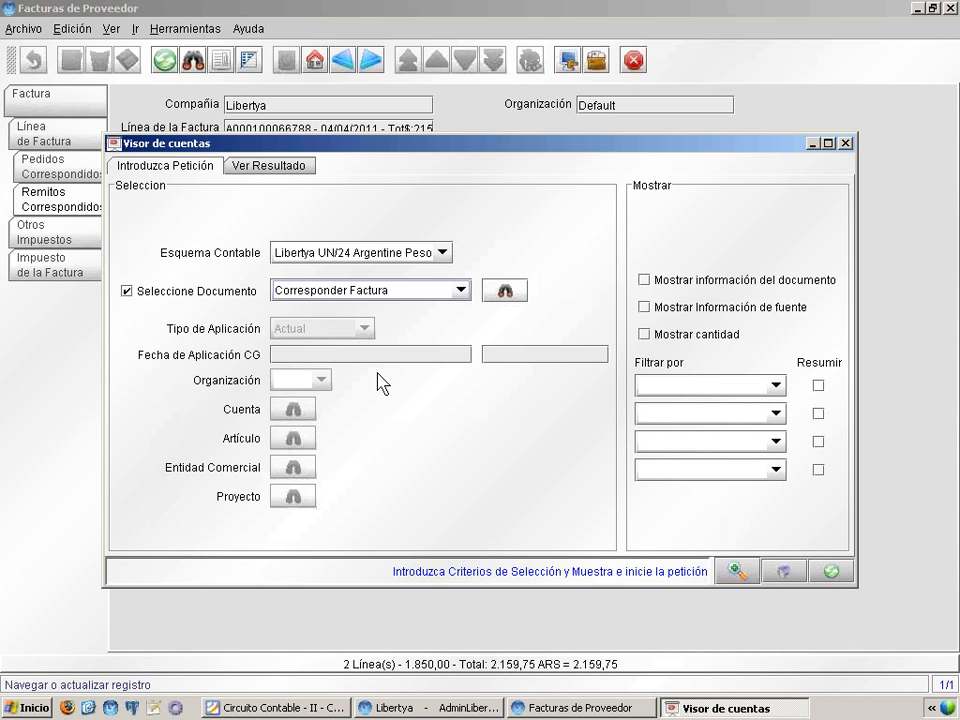
Choose invoice match 1000005 from the document list and run the query for its posted entries
{"action": "left_click", "coordinate": [507, 290]}
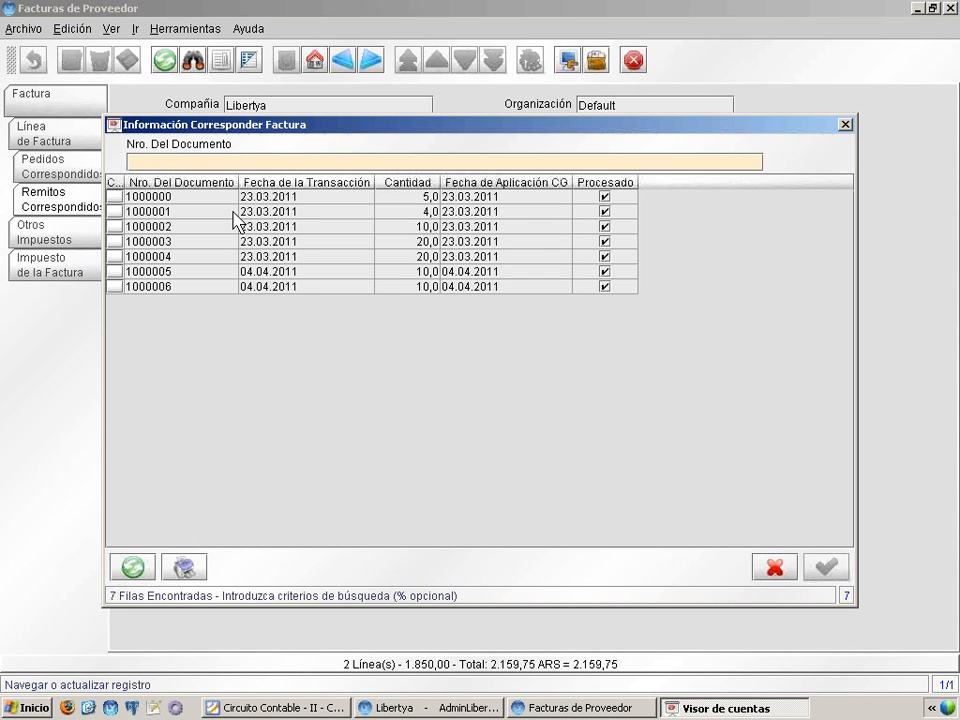
{"action": "left_click", "coordinate": [197, 199]}
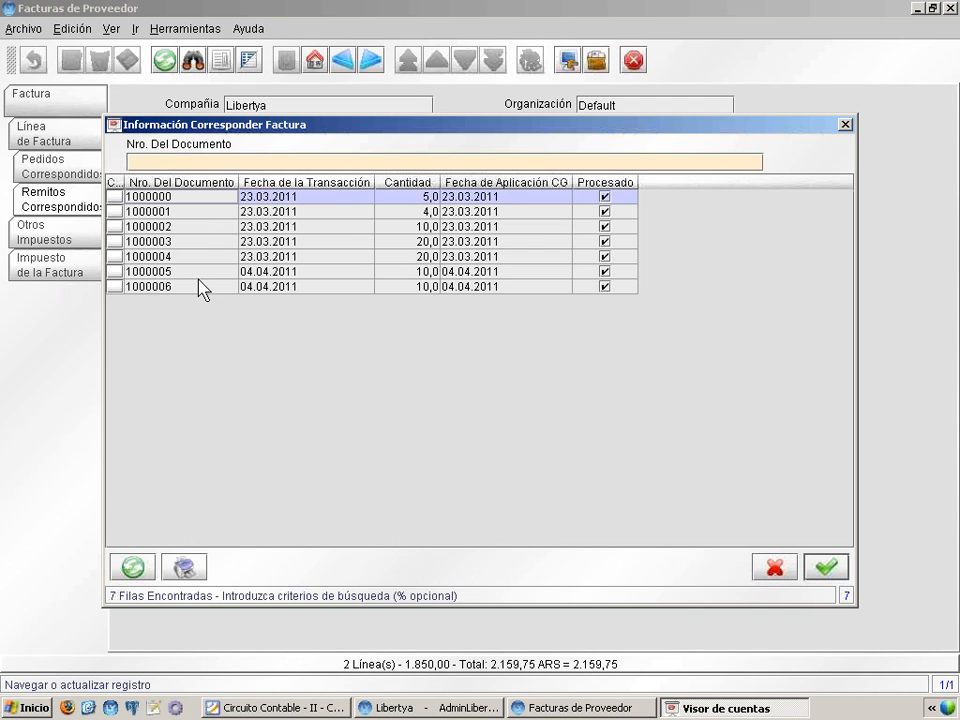
{"action": "left_click", "coordinate": [192, 286]}
{"action": "left_click", "coordinate": [182, 272]}
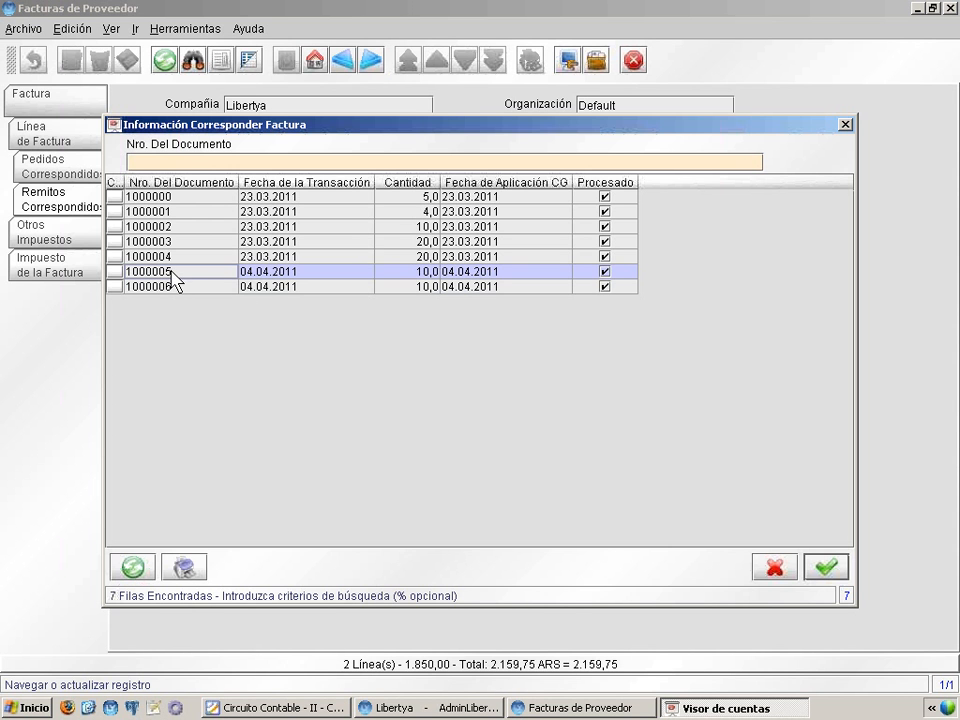
{"action": "double_click", "coordinate": [197, 274]}
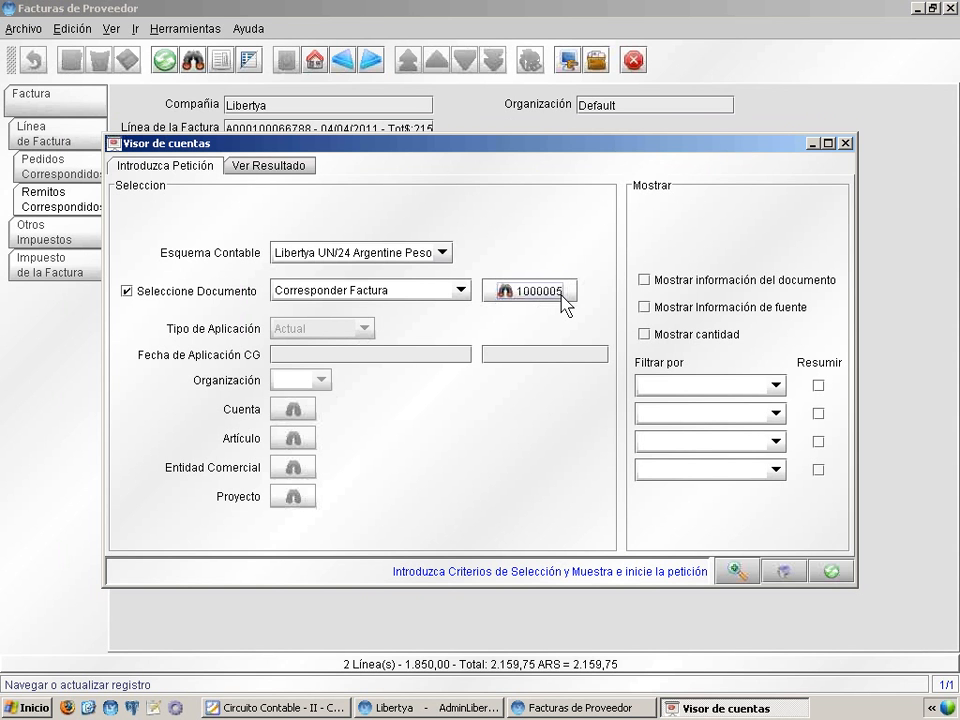
{"action": "left_click", "coordinate": [833, 574]}
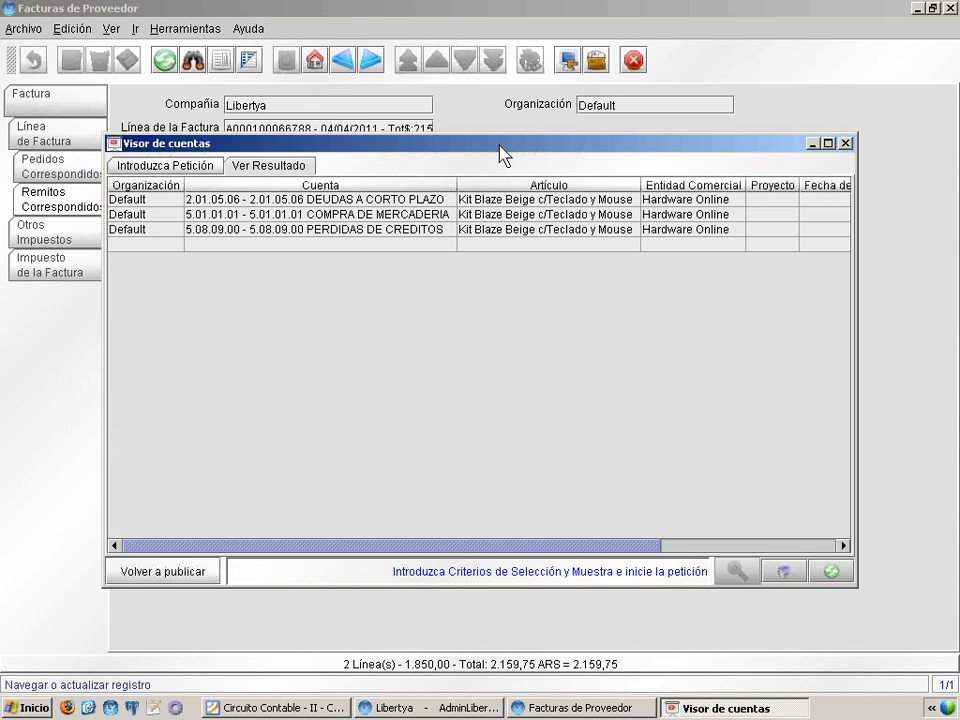
Show the entries full size and examine the merchandise purchase and credit loss accounts with their Debe and Haber amounts
{"action": "double_click", "coordinate": [500, 152]}
{"action": "left_click_drag", "start_coordinate": [351, 47], "coordinate": [376, 55]}
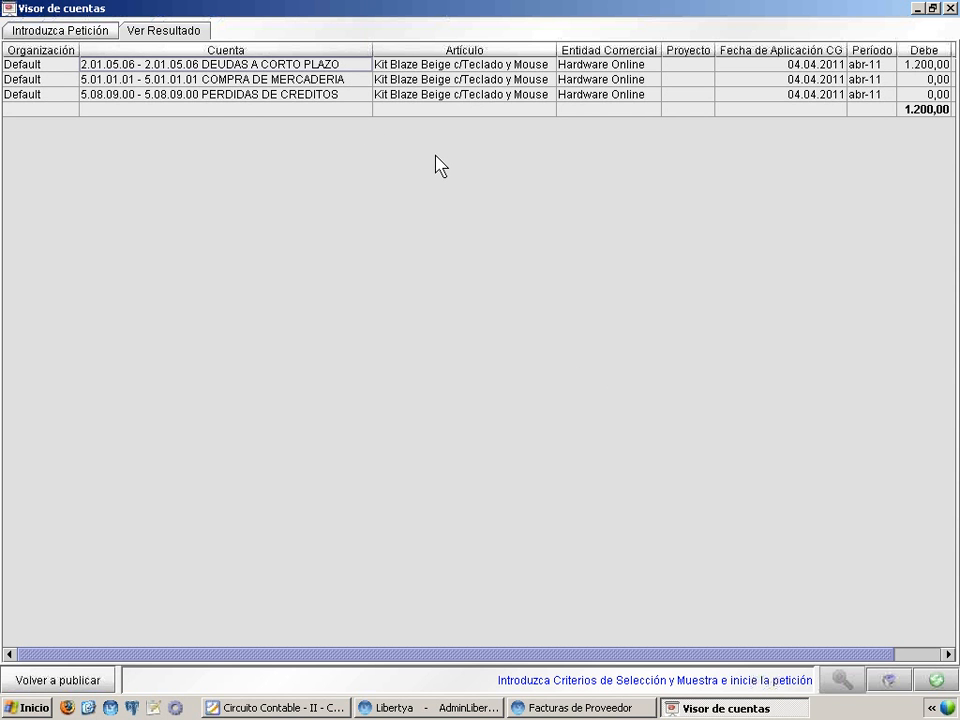
{"action": "left_click_drag", "start_coordinate": [658, 656], "coordinate": [712, 656]}
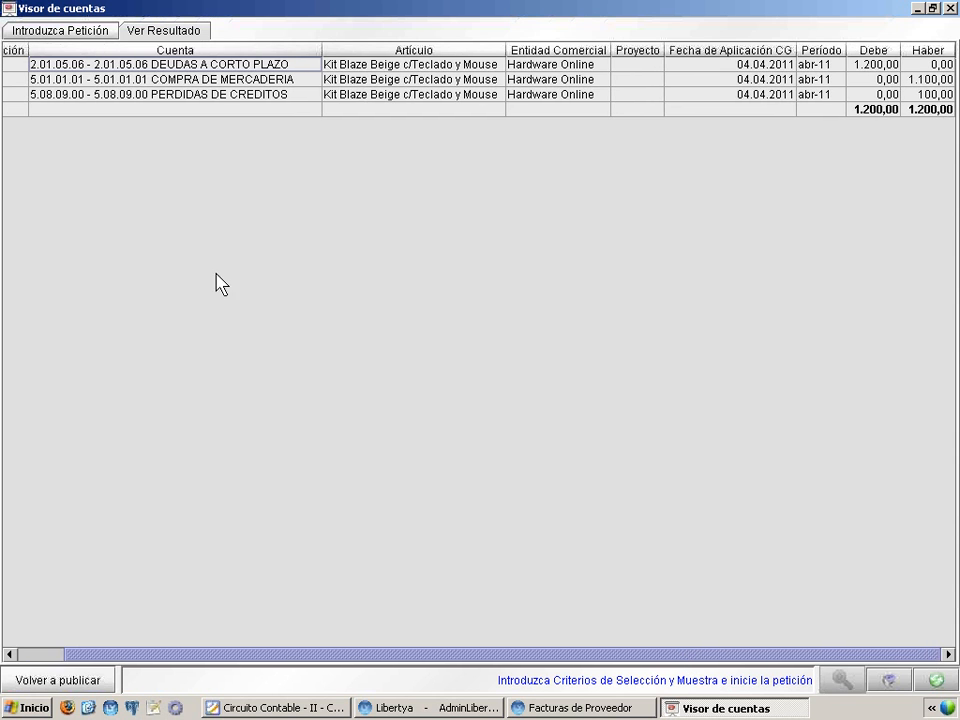
{"action": "left_click", "coordinate": [280, 80]}
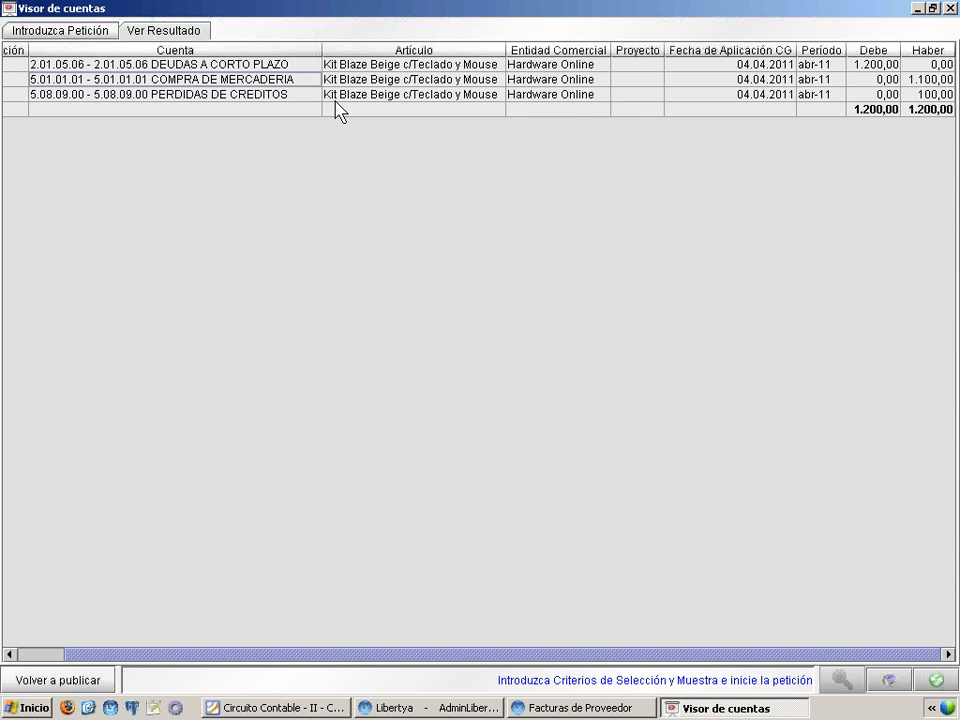
{"action": "left_click", "coordinate": [261, 96]}
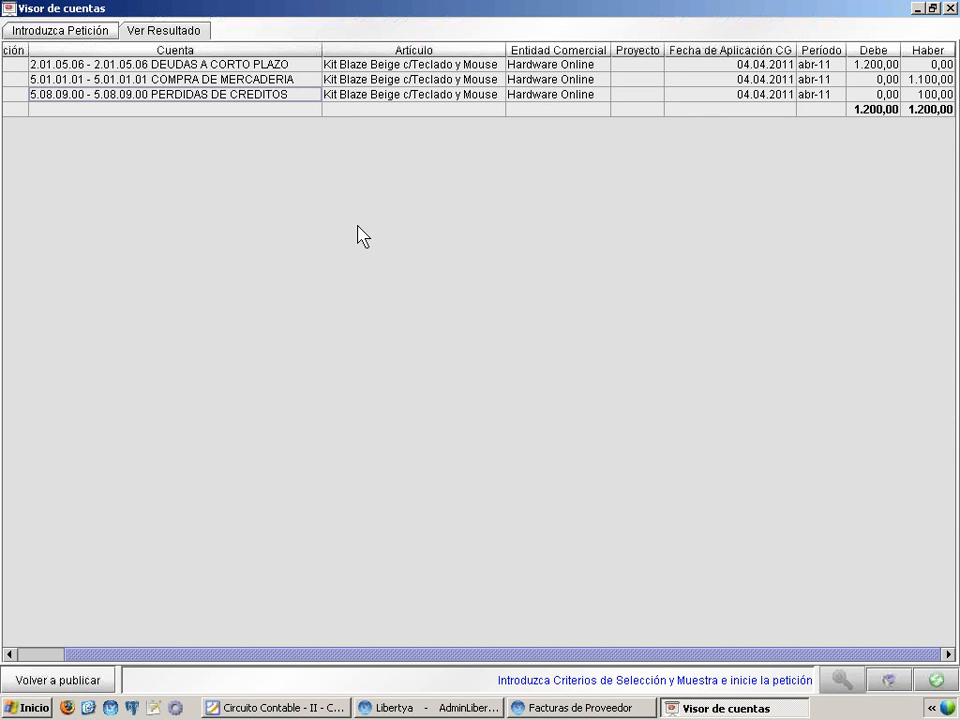
{"action": "left_click", "coordinate": [922, 95]}
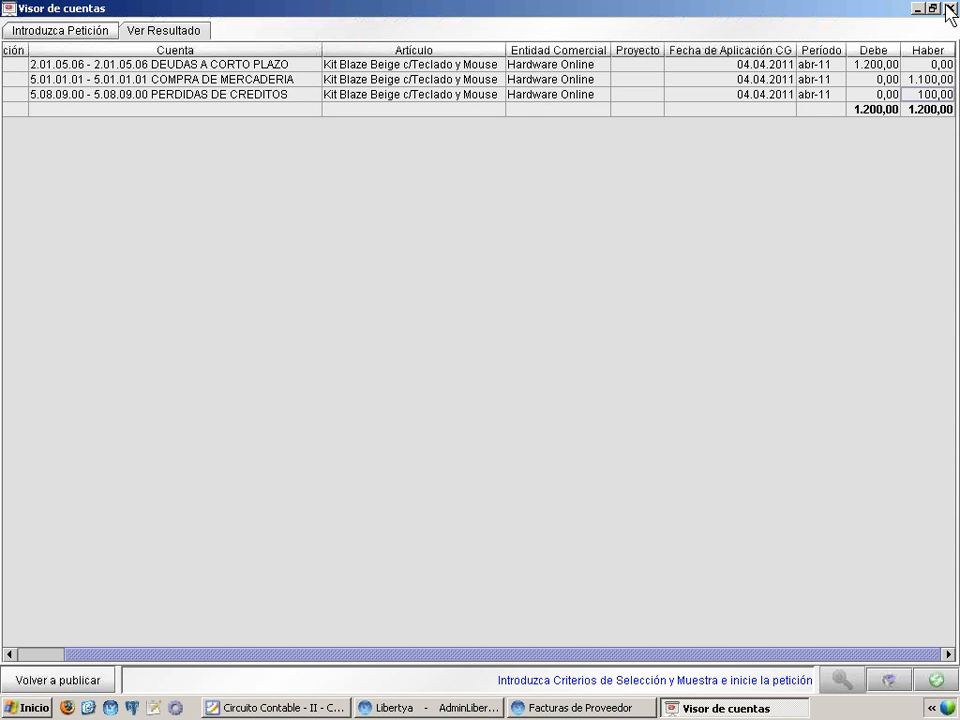
Query the posted entries of invoice match 1000006, examine them full size, and close the account viewer
{"action": "left_click", "coordinate": [62, 30]}
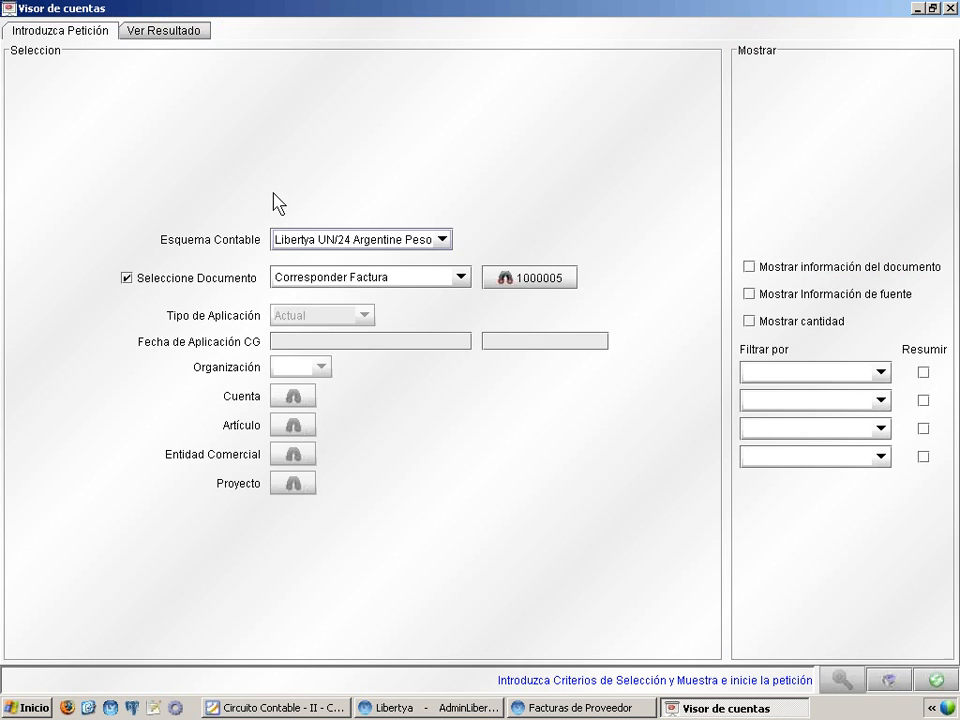
{"action": "left_click", "coordinate": [489, 280]}
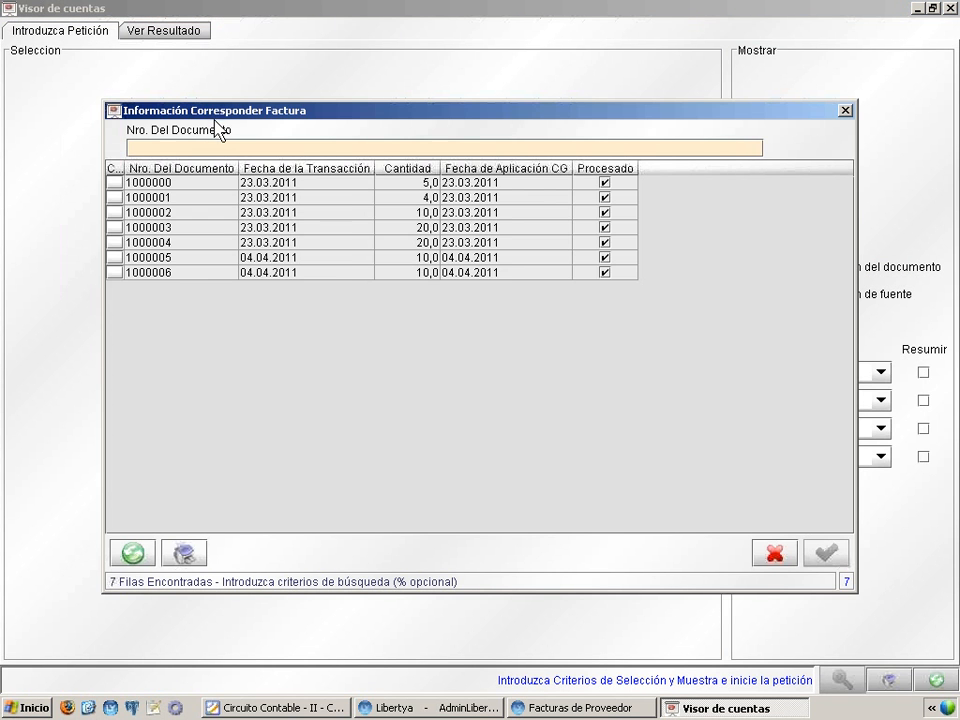
{"action": "double_click", "coordinate": [200, 275]}
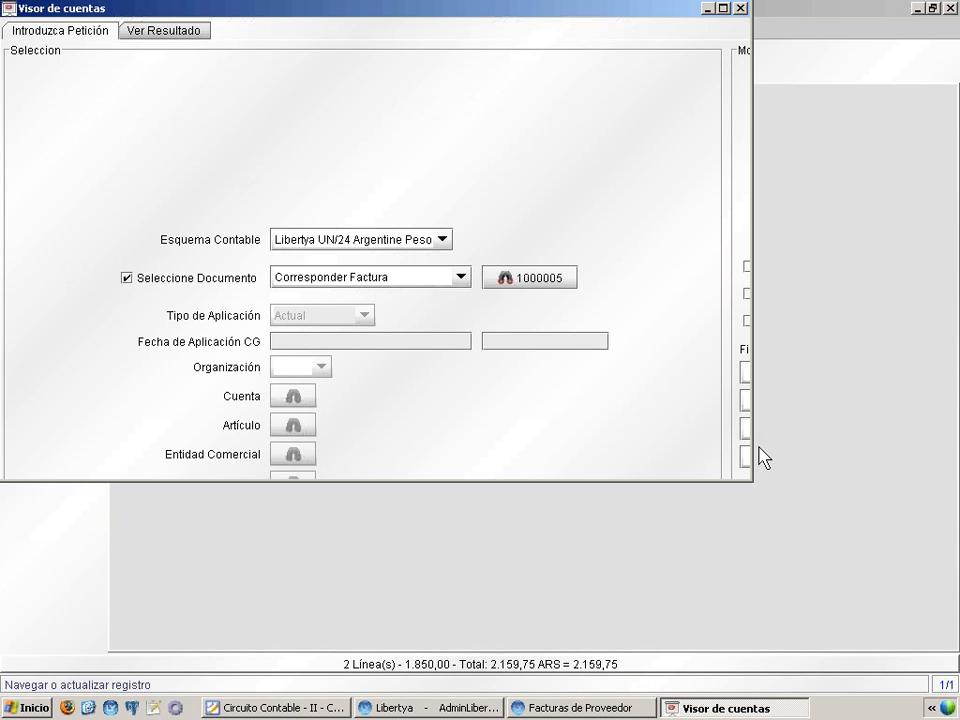
{"action": "left_click", "coordinate": [723, 8]}
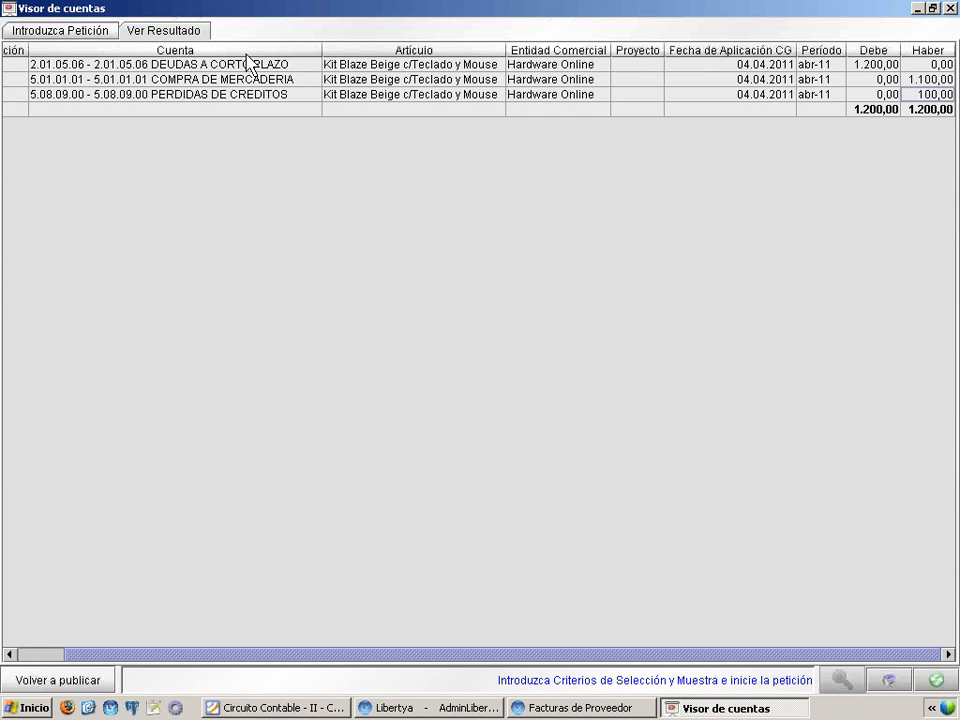
{"action": "left_click", "coordinate": [936, 679]}
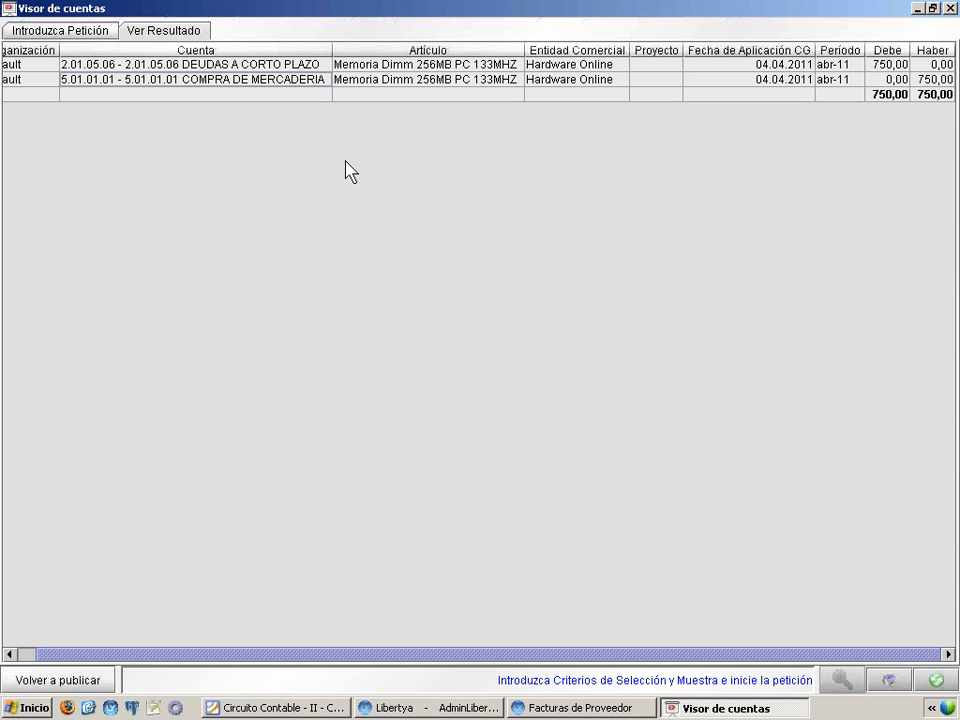
{"action": "left_click", "coordinate": [951, 9]}
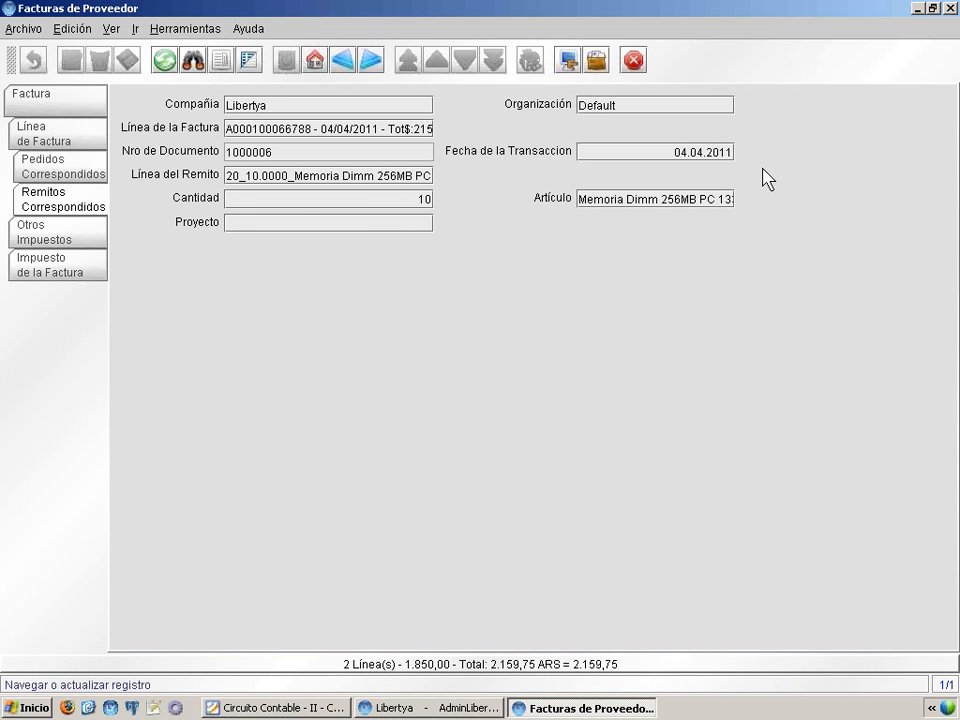
From the invoice's first line, examine the accounting accounts of the article Kit Blaze Beige c/Teclado y Mouse, and close the article record
{"action": "left_click", "coordinate": [32, 133]}
{"action": "right_click", "coordinate": [357, 182]}
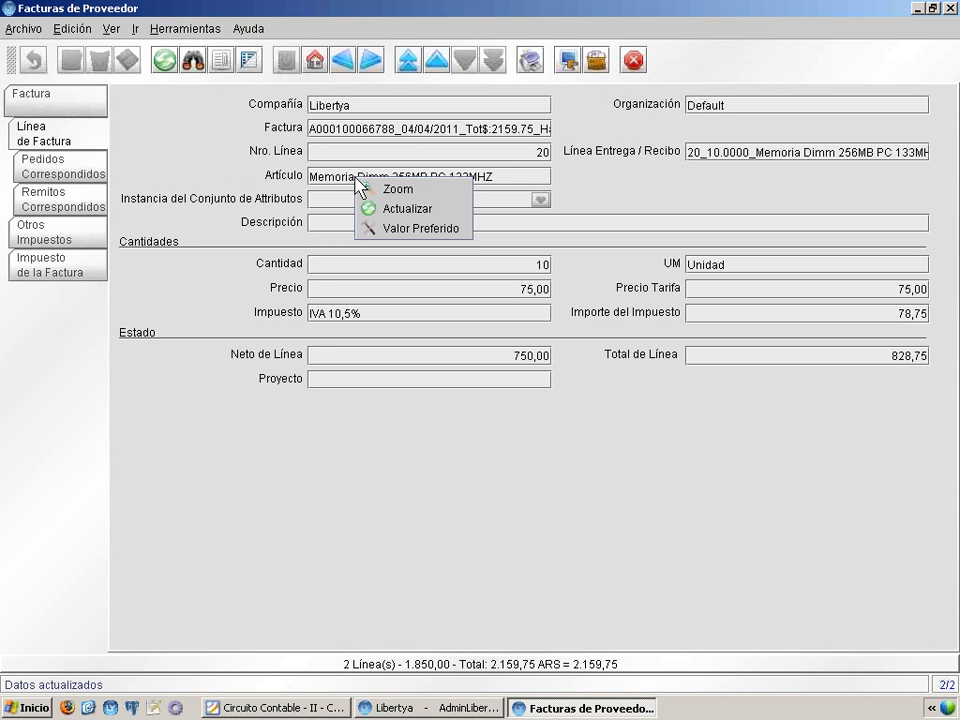
{"action": "left_click", "coordinate": [437, 60]}
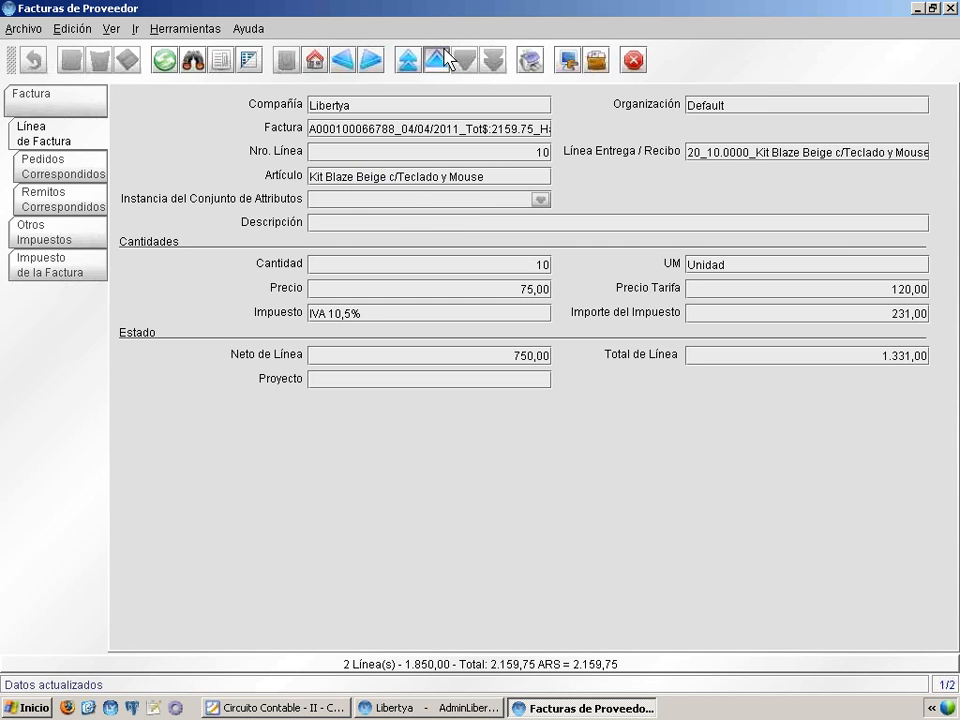
{"action": "right_click", "coordinate": [443, 173]}
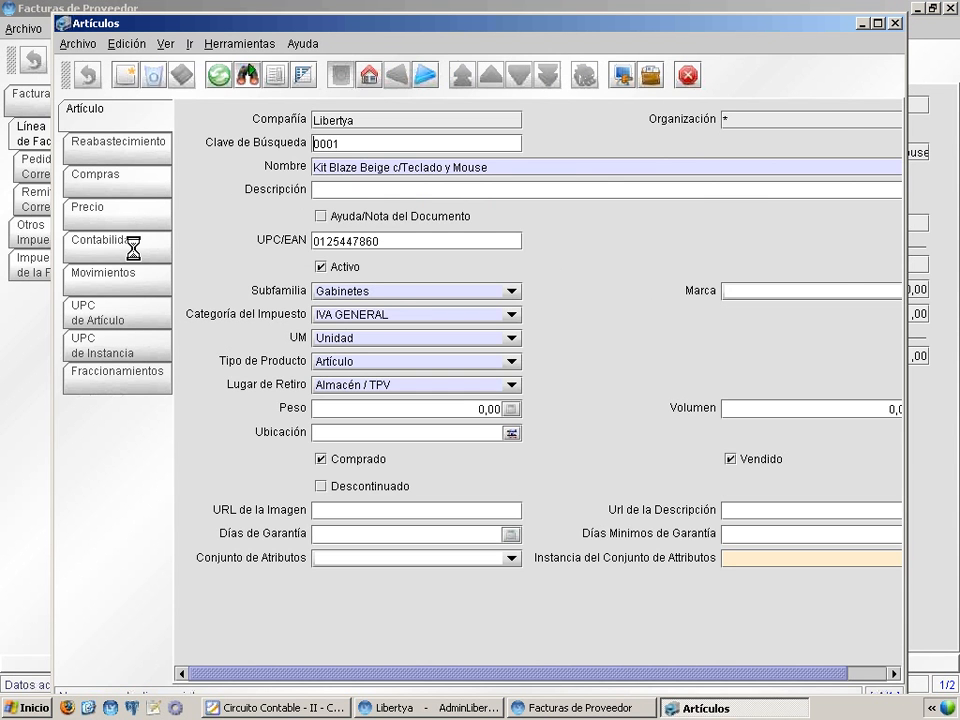
{"action": "left_click", "coordinate": [132, 246]}
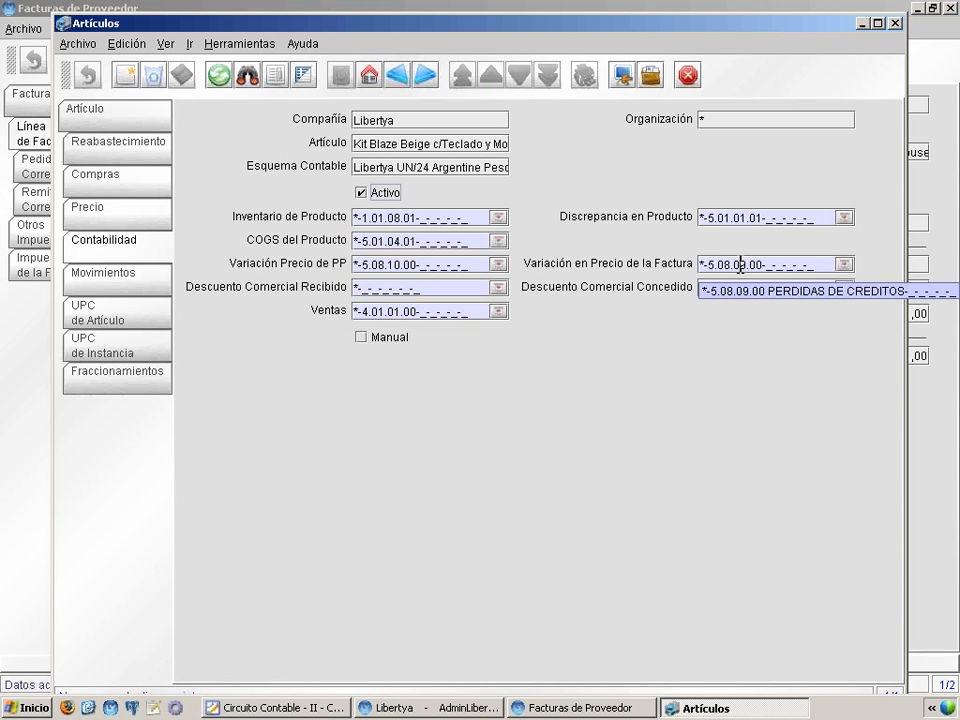
{"action": "left_click", "coordinate": [895, 23]}
Switch to the Circuito Contable presentation, review the slides on purchase and sales receipt posting, and bring up the Remitos de Clientes window
{"action": "left_click", "coordinate": [287, 708]}
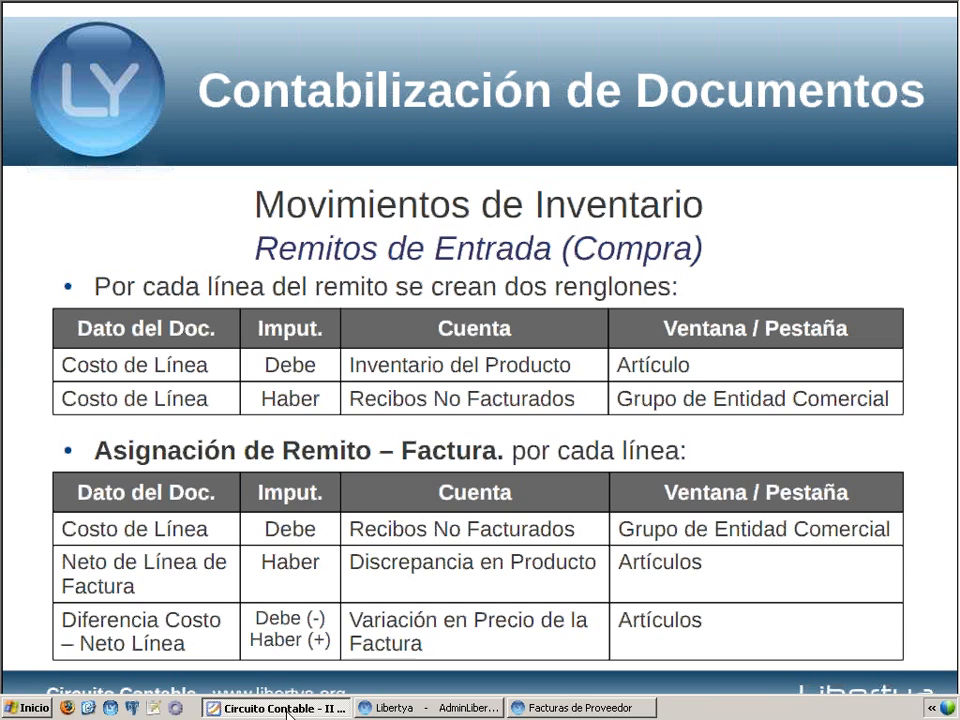
{"action": "left_click", "coordinate": [651, 566]}
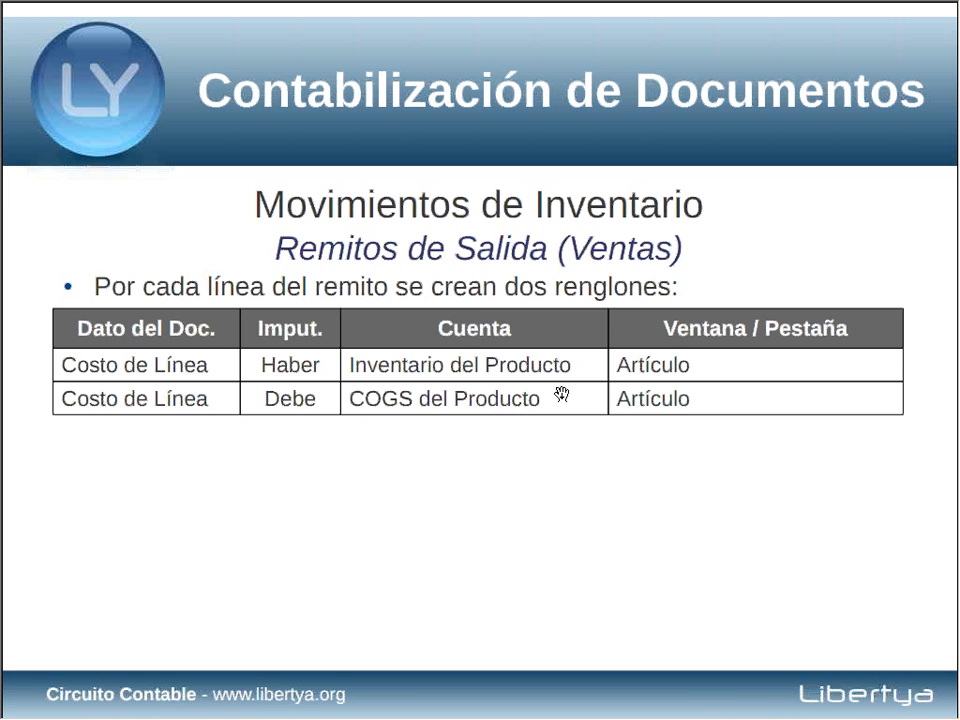
{"action": "key", "text": "alt+space"}
{"action": "key", "text": "n"}
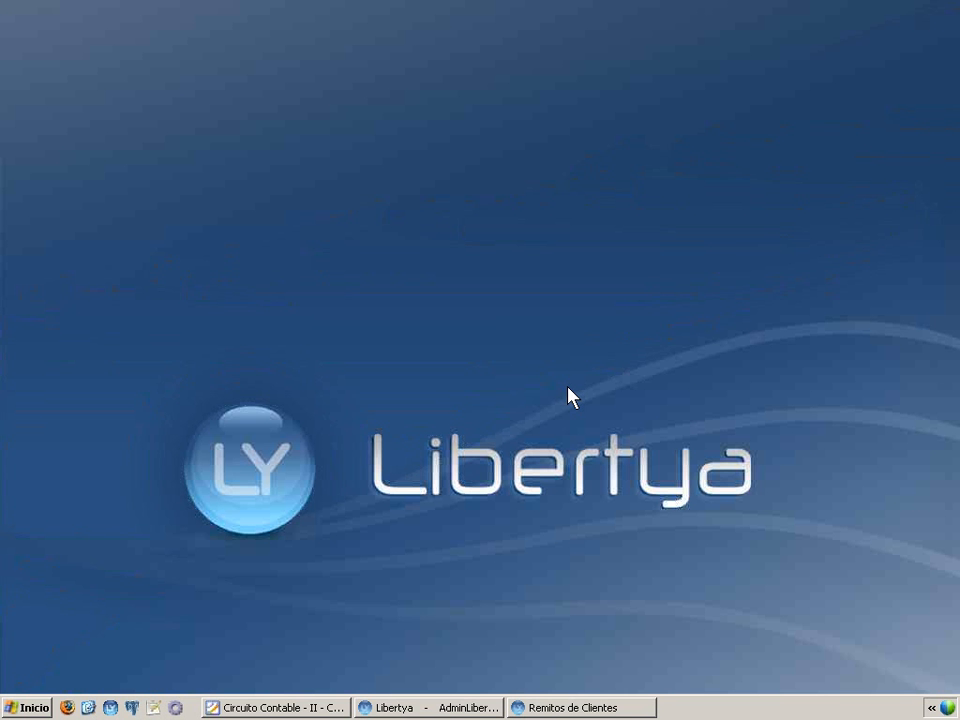
{"action": "left_click", "coordinate": [570, 707]}
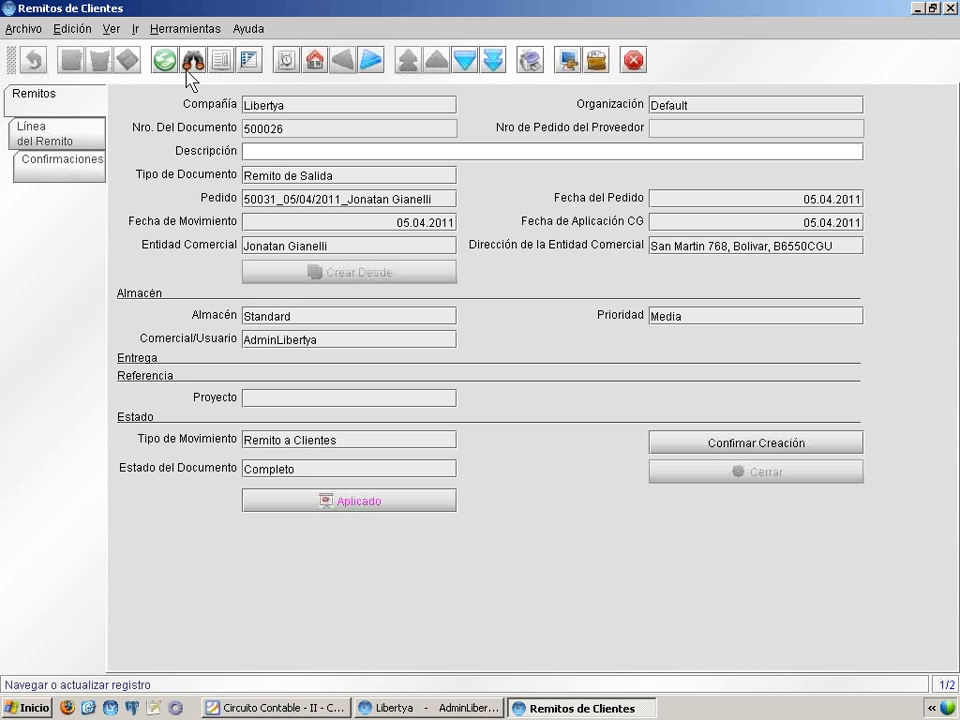
Examine the article lines of the outgoing customer receipt, then return to the receipt header
{"action": "left_click", "coordinate": [79, 131]}
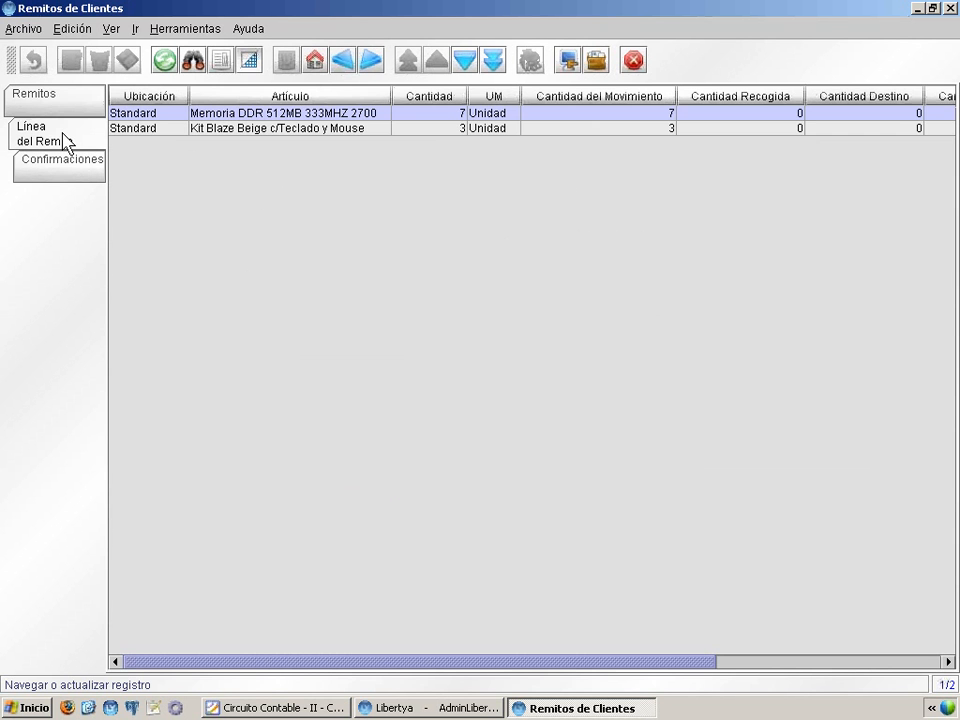
{"action": "left_click", "coordinate": [258, 132]}
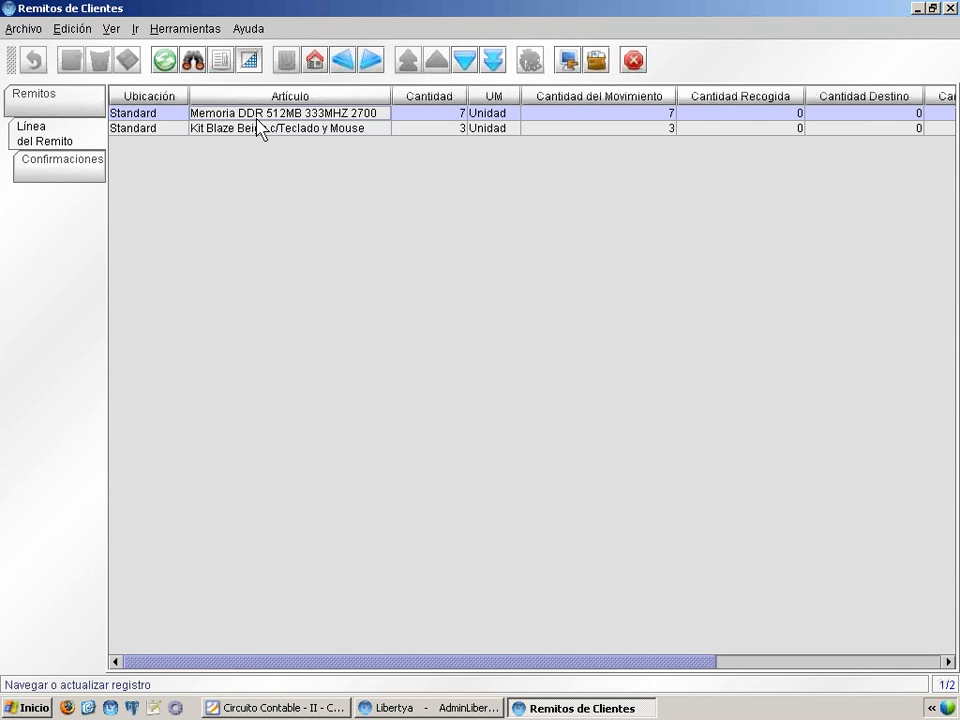
{"action": "left_click", "coordinate": [238, 117]}
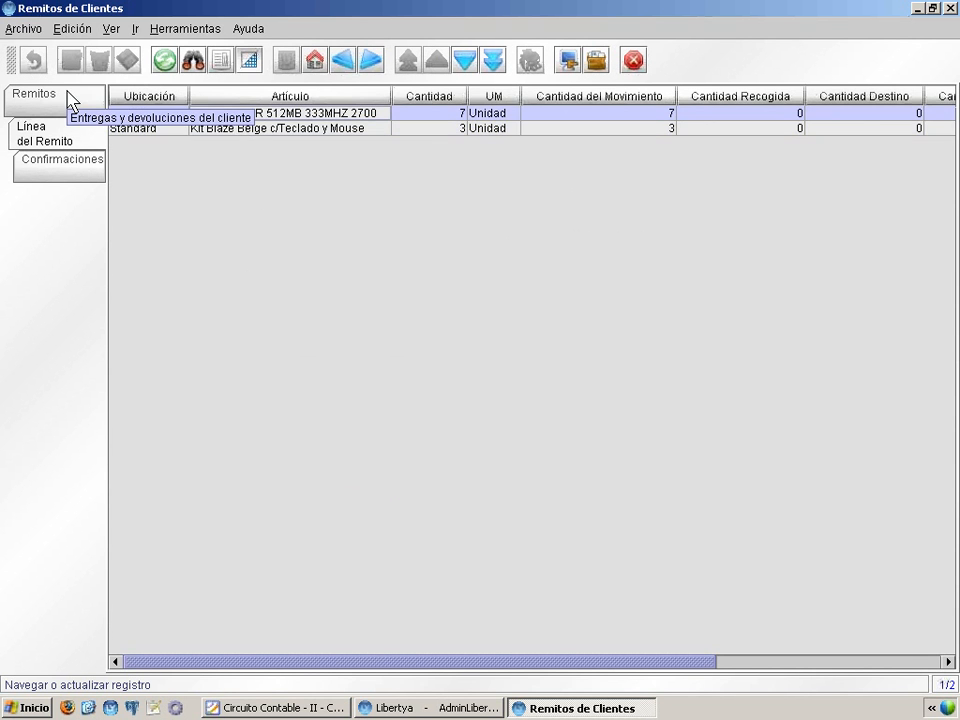
{"action": "left_click", "coordinate": [70, 100]}
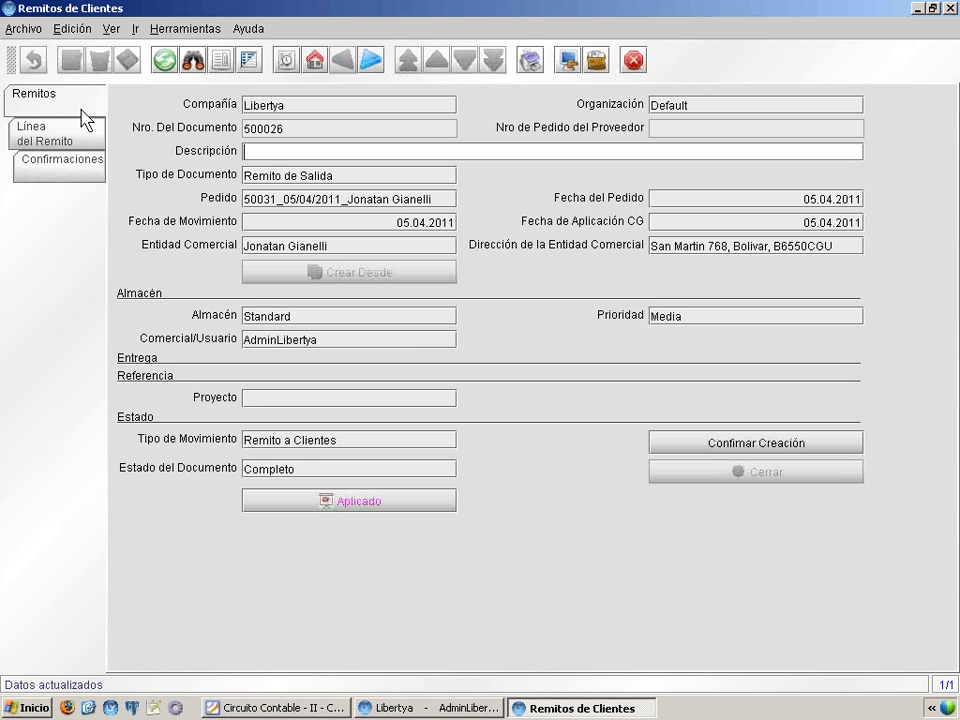
Query the receipt's posted entries, examine the full account names with their Debe and Haber amounts, and close the account viewer
{"action": "left_click", "coordinate": [388, 503]}
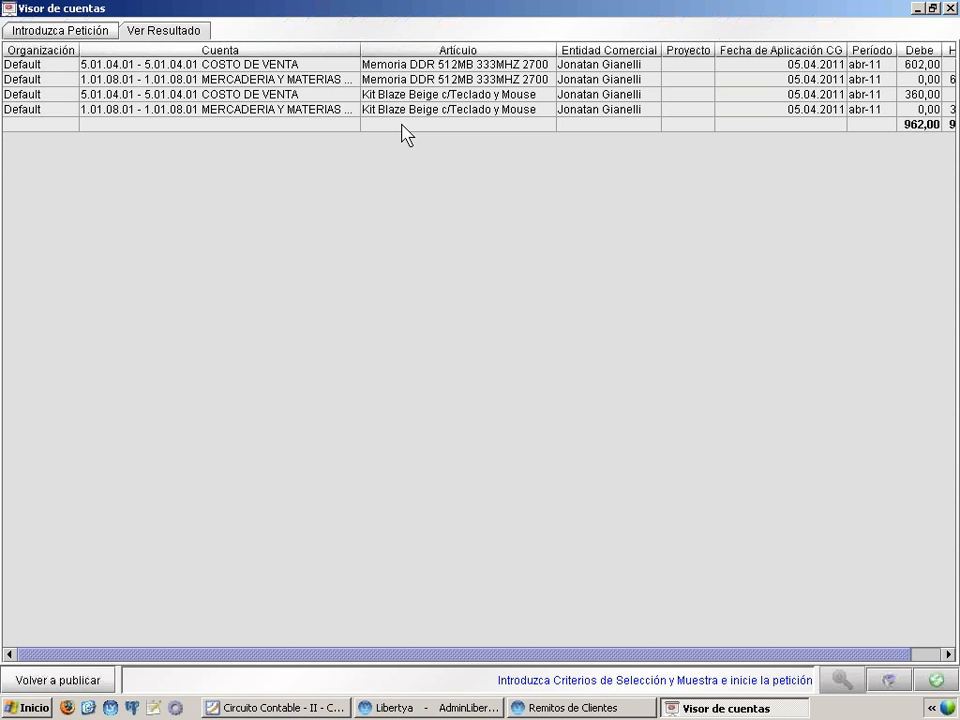
{"action": "left_click_drag", "start_coordinate": [358, 47], "coordinate": [397, 47]}
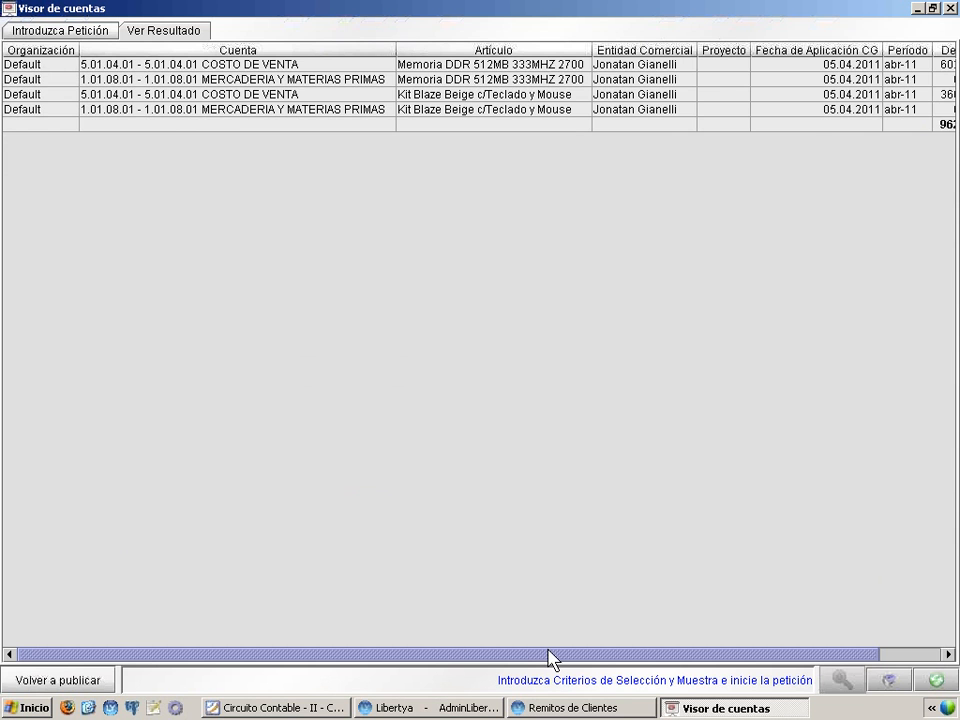
{"action": "left_click_drag", "start_coordinate": [549, 657], "coordinate": [739, 666]}
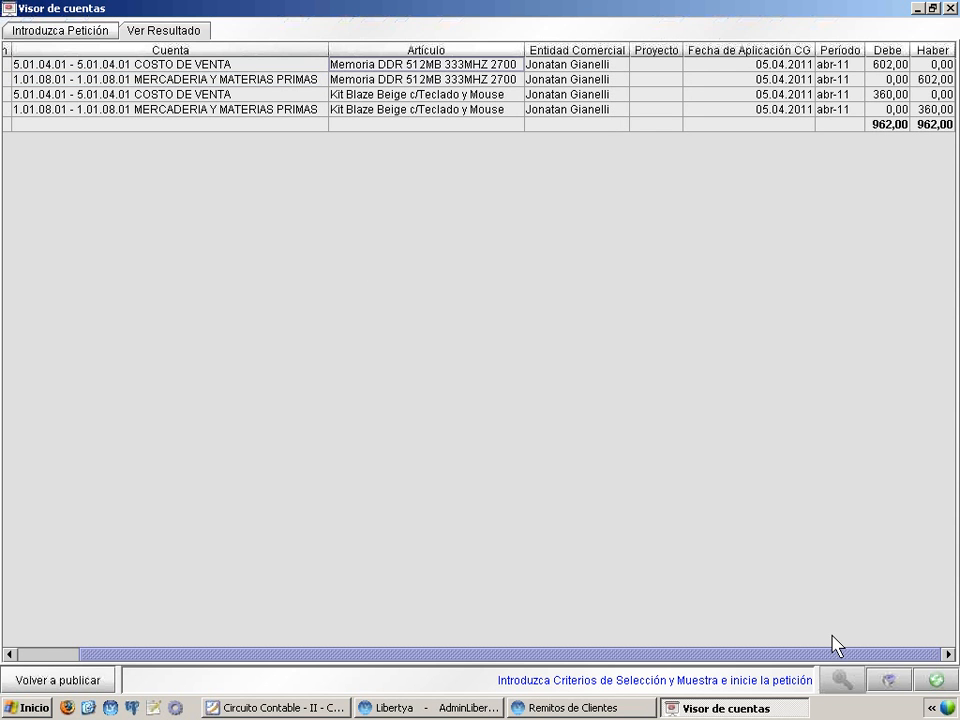
{"action": "left_click", "coordinate": [953, 10]}
From the receipt's first line, examine the accounting accounts of the article Memoria DDR 512MB 333MHZ 2700
{"action": "left_click", "coordinate": [70, 137]}
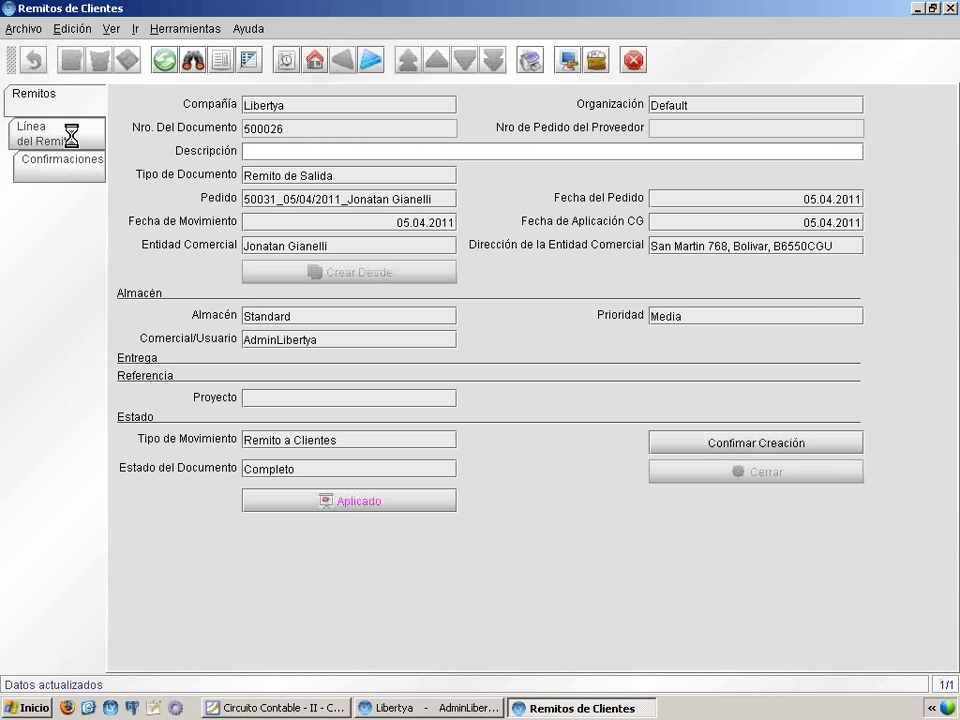
{"action": "left_click", "coordinate": [249, 61]}
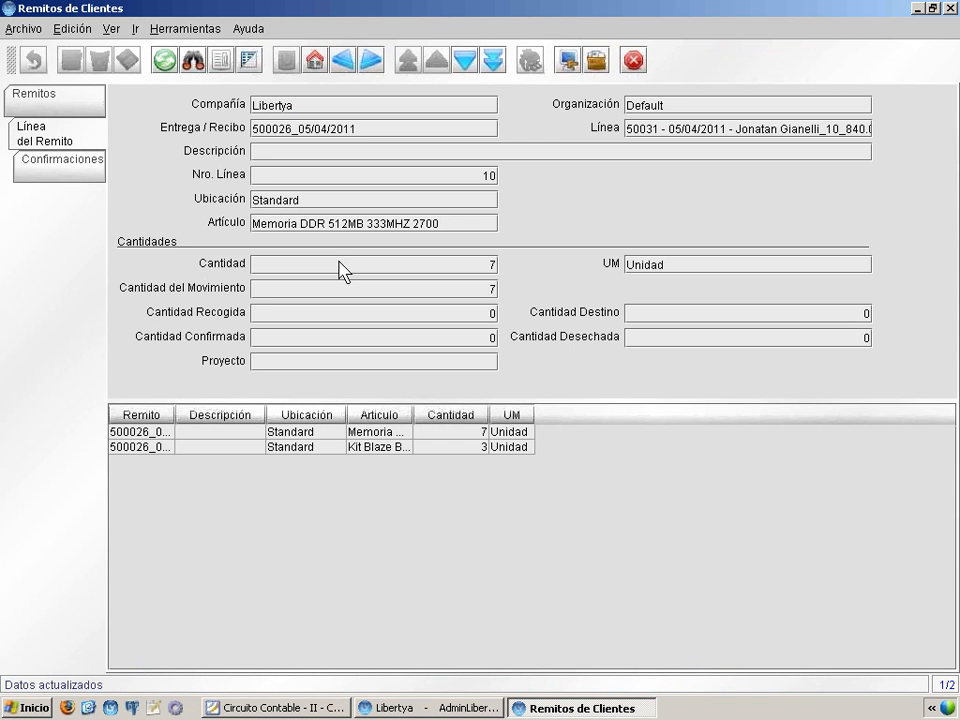
{"action": "right_click", "coordinate": [273, 224]}
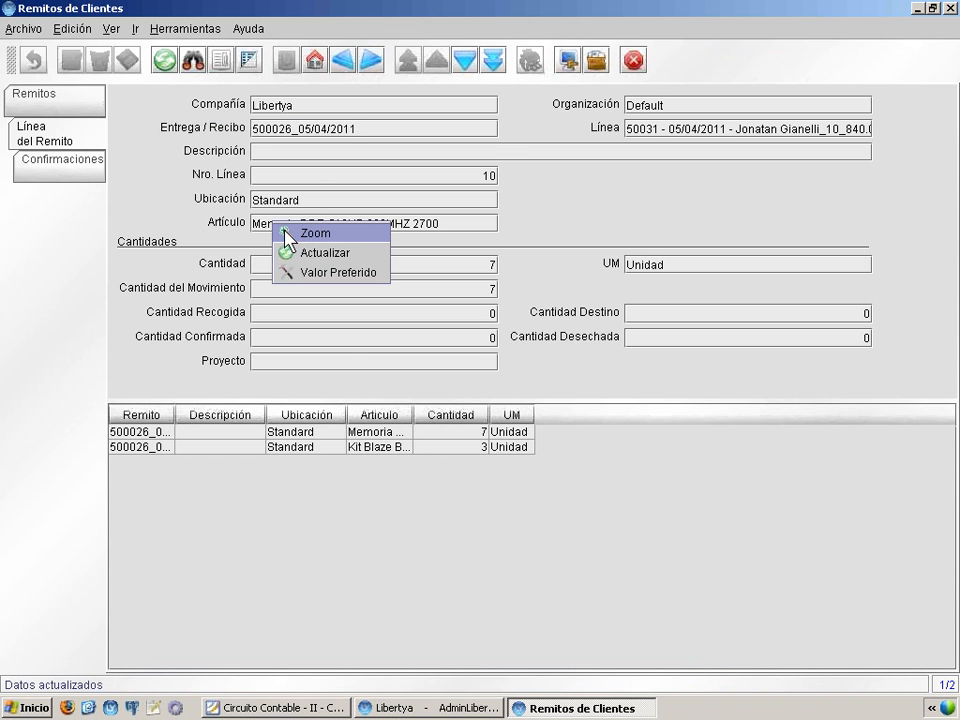
{"action": "left_click", "coordinate": [303, 236]}
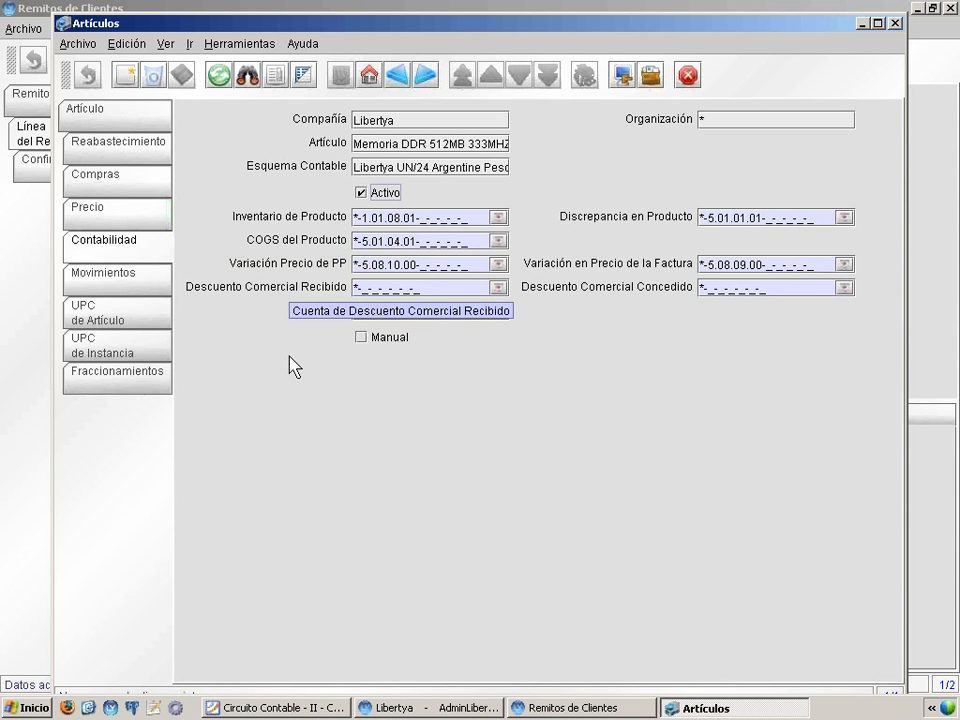
Switch to the Circuito Contable presentation and advance to the Inventario Físico slide on inventory movements
{"action": "left_click", "coordinate": [323, 708]}
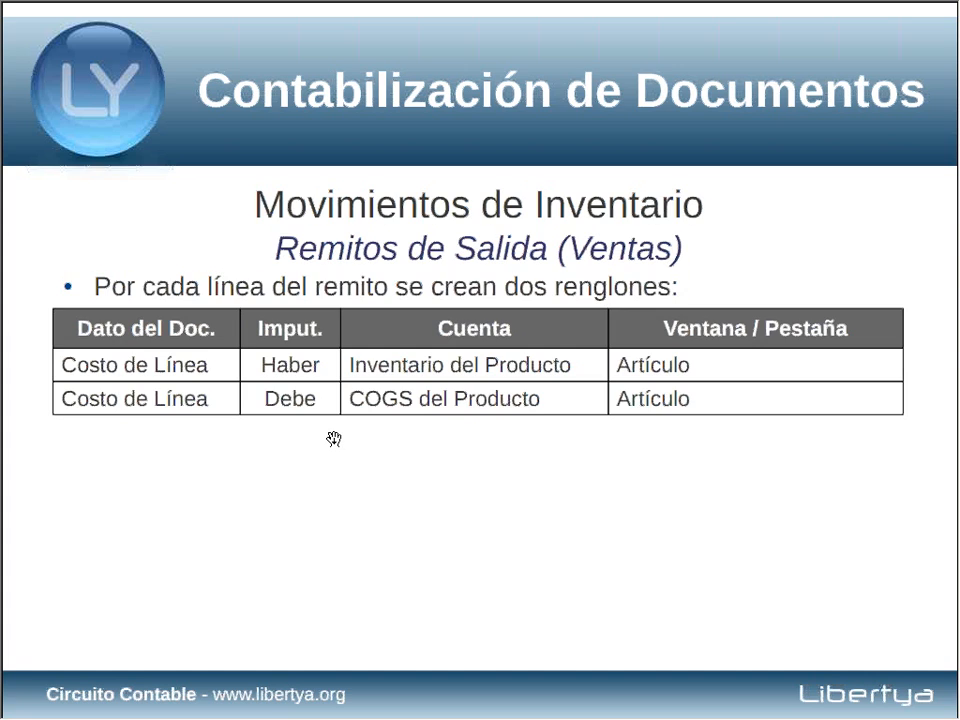
{"action": "left_click", "coordinate": [334, 439]}
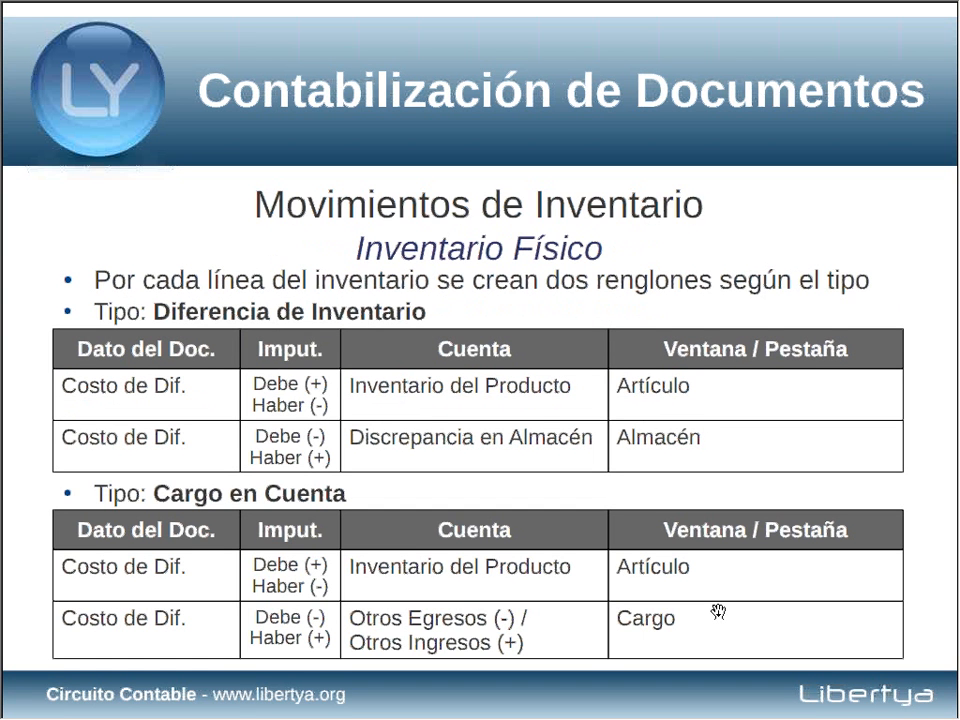
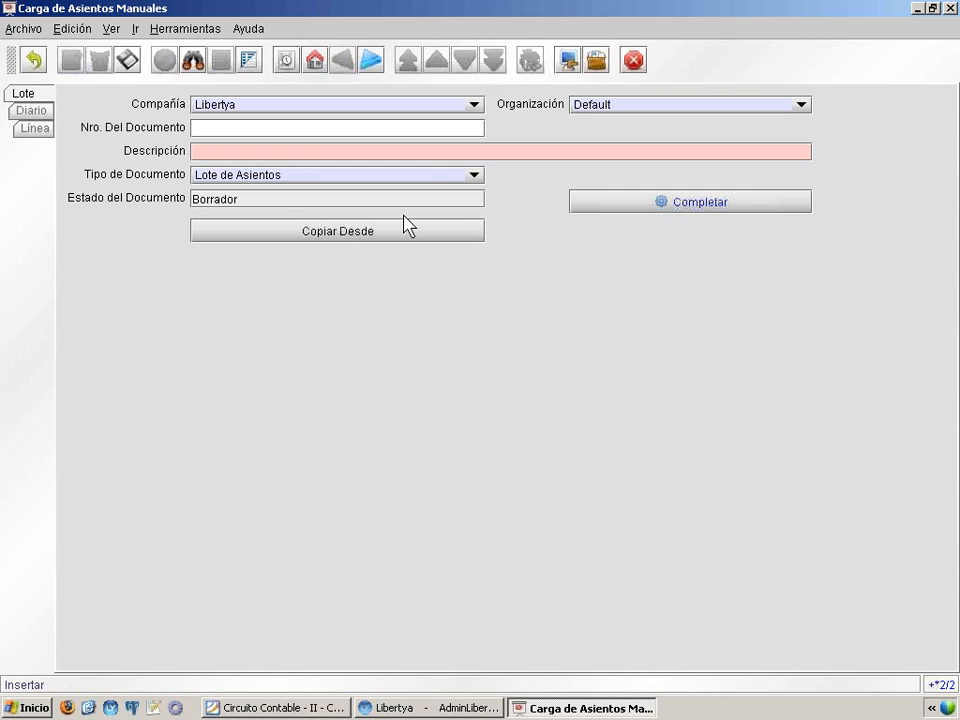
Describe the new manual entry batch as "Correción de Activo de Caja" and save it
{"action": "type", "text": "Correción de Activo de Caja"}
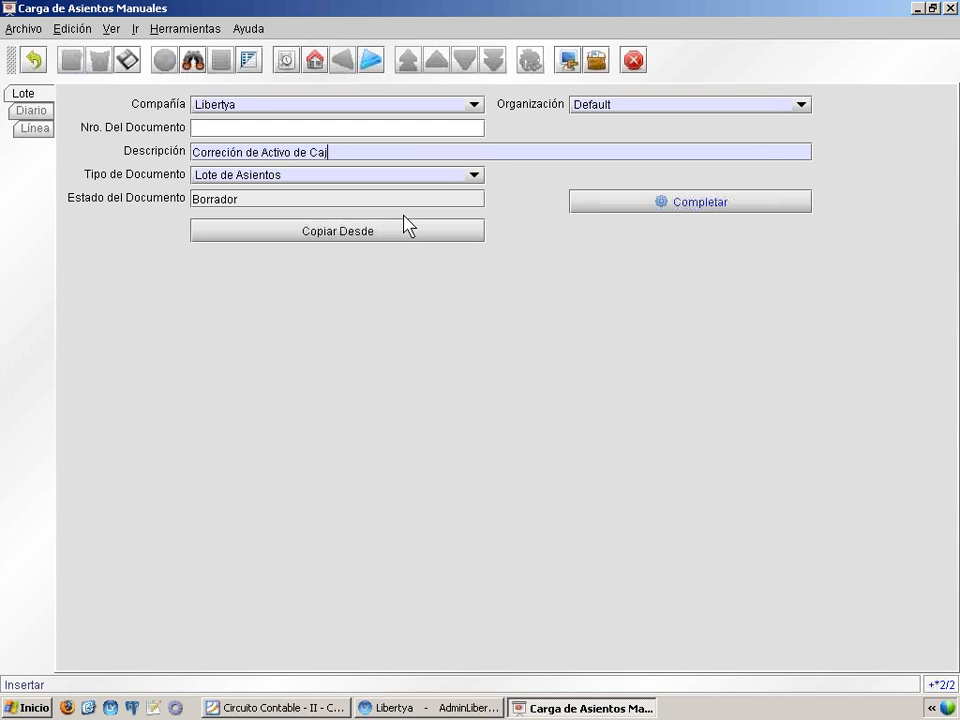
{"action": "left_click", "coordinate": [128, 63]}
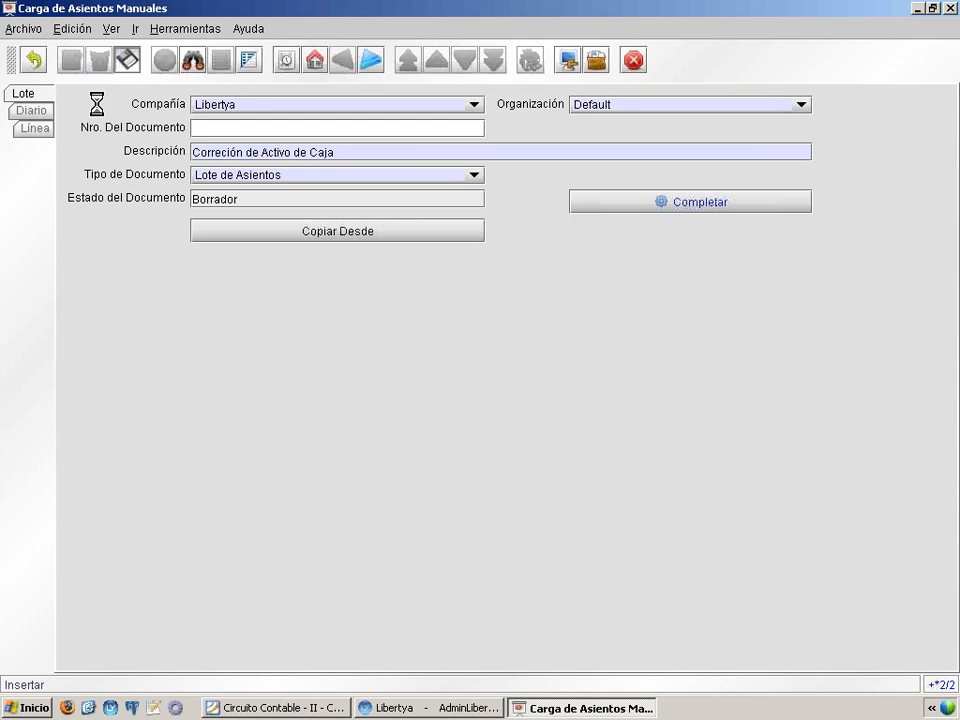
Create the batch's journal with document type Asiento, keeping the proposed accounting date, and save it
{"action": "left_click", "coordinate": [36, 112]}
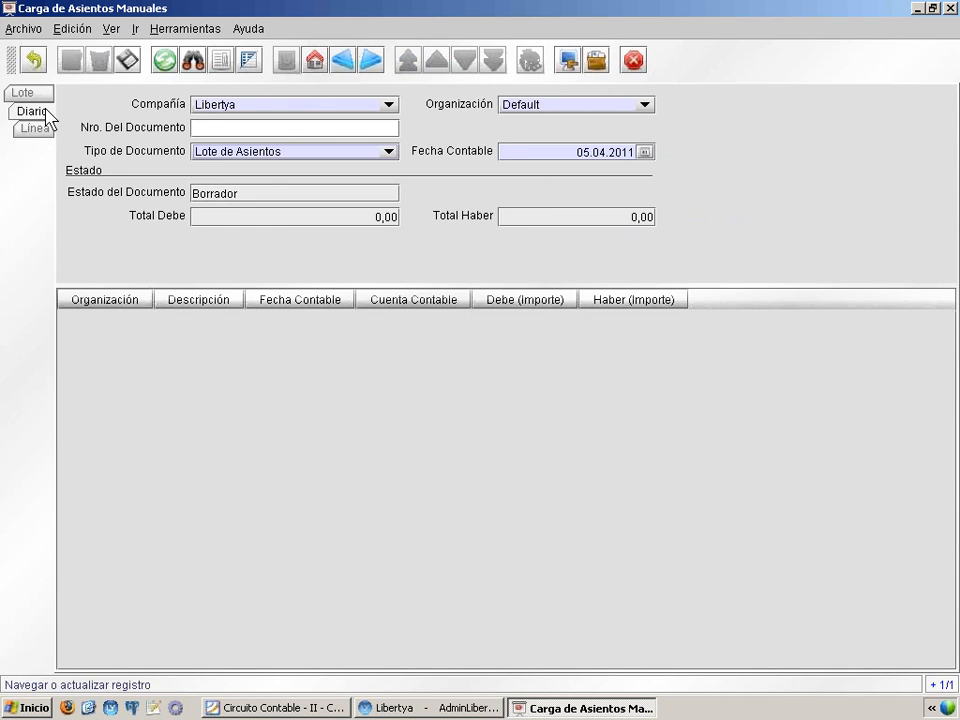
{"action": "left_click", "coordinate": [224, 152]}
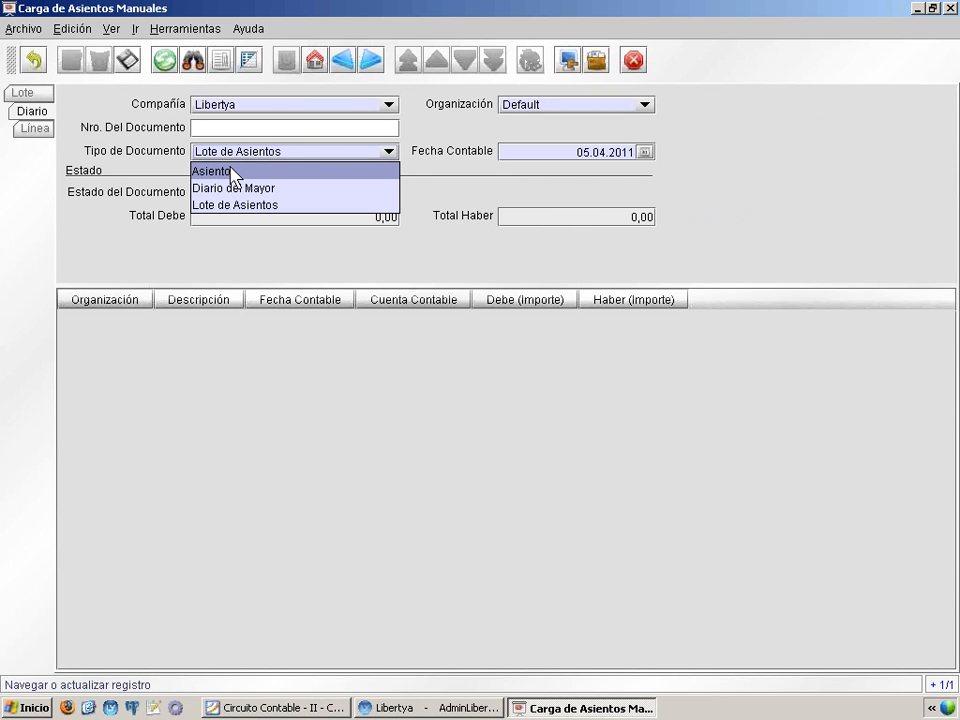
{"action": "left_click", "coordinate": [233, 173]}
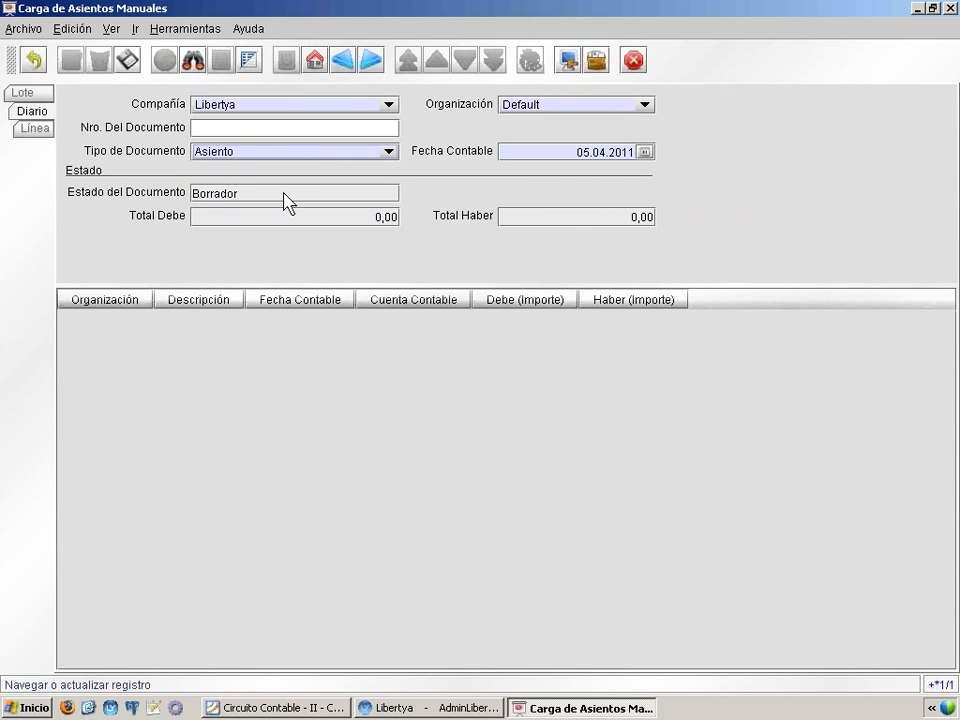
{"action": "left_click", "coordinate": [558, 153]}
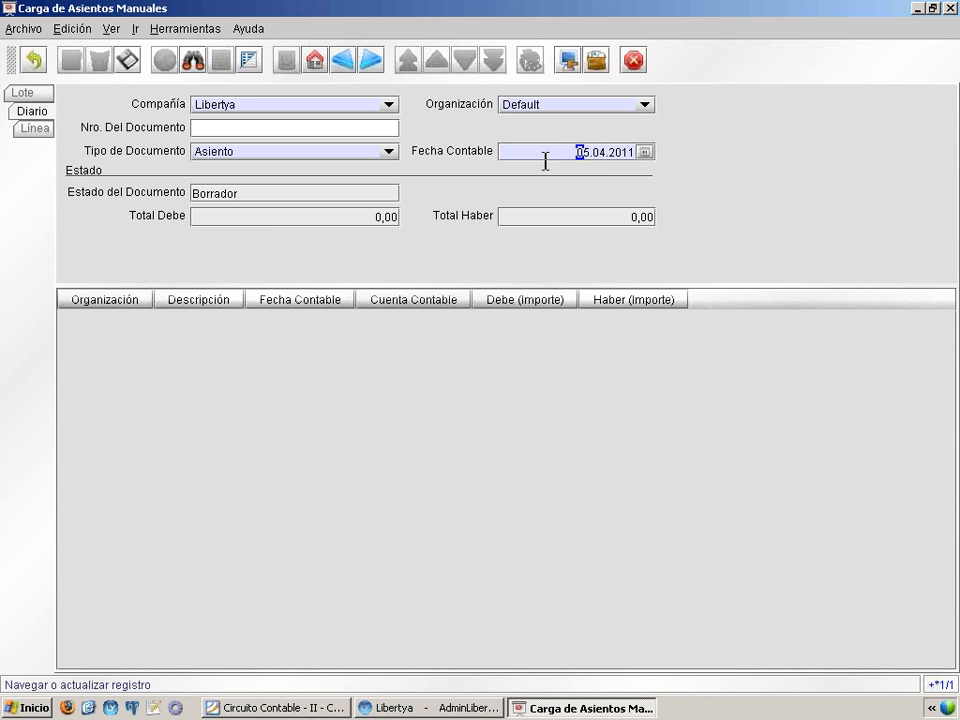
{"action": "left_click", "coordinate": [127, 62]}
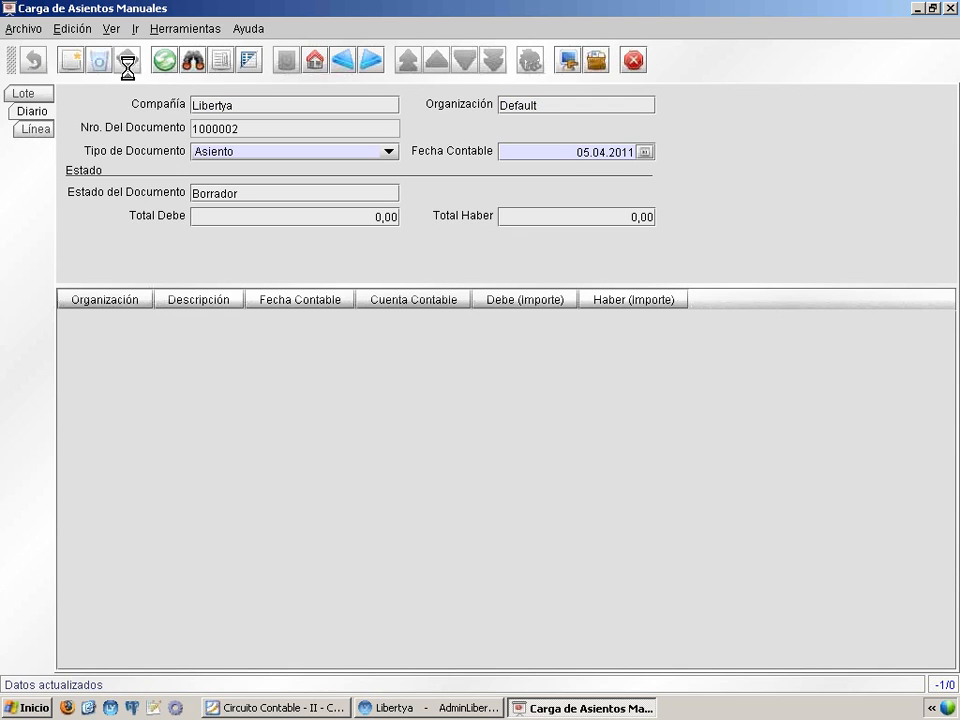
Start the journal's first line and list all ledger accounts available for its Cuenta Contable
{"action": "left_click", "coordinate": [38, 130]}
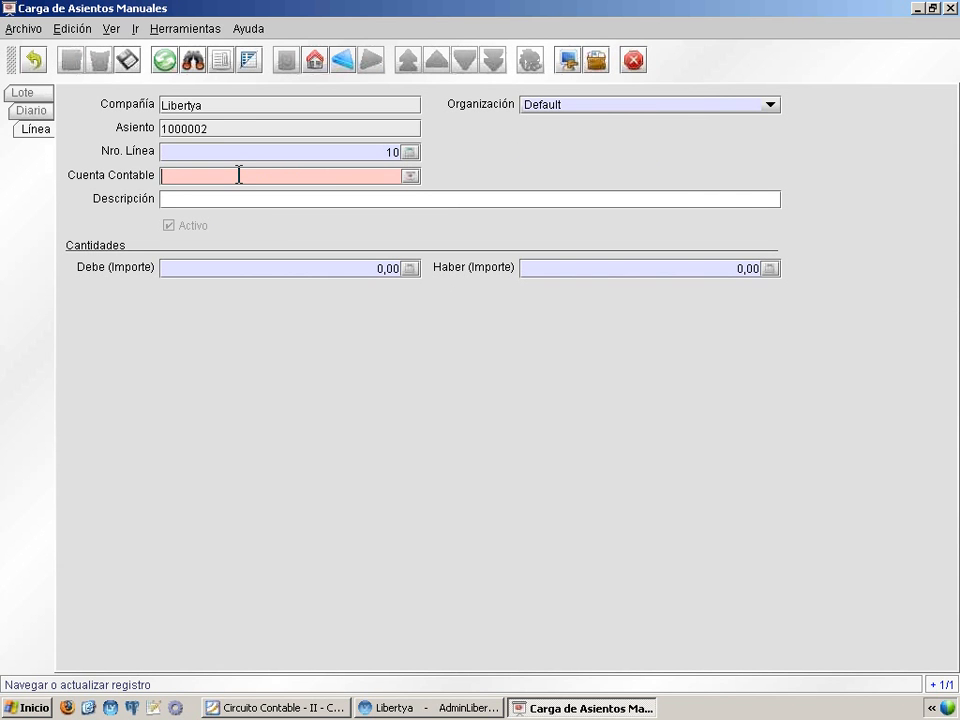
{"action": "left_click", "coordinate": [410, 177]}
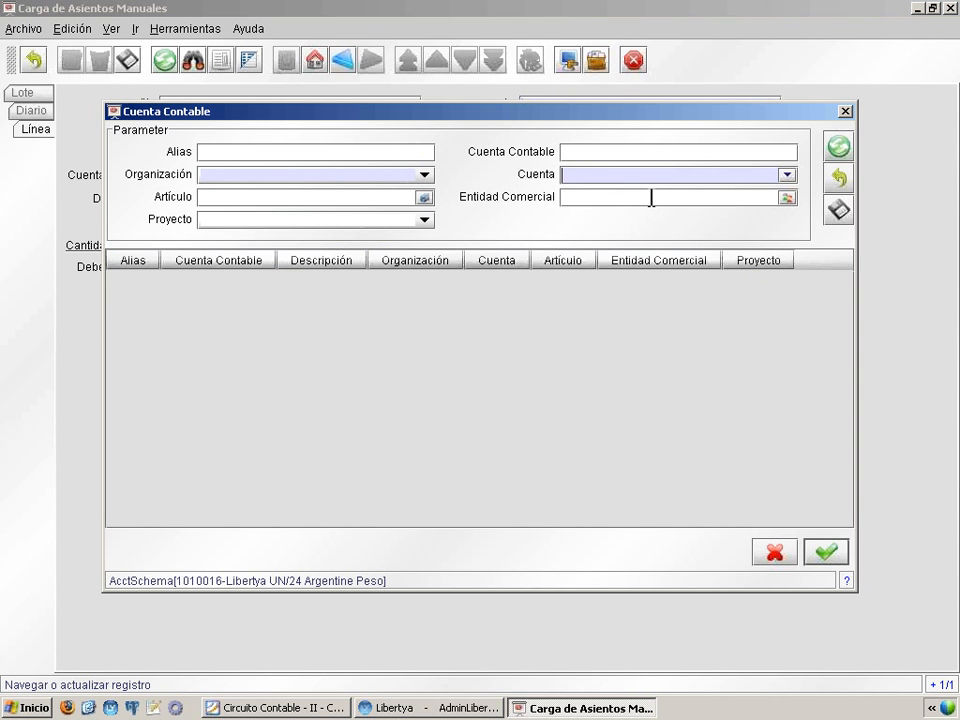
{"action": "key", "text": "Return"}
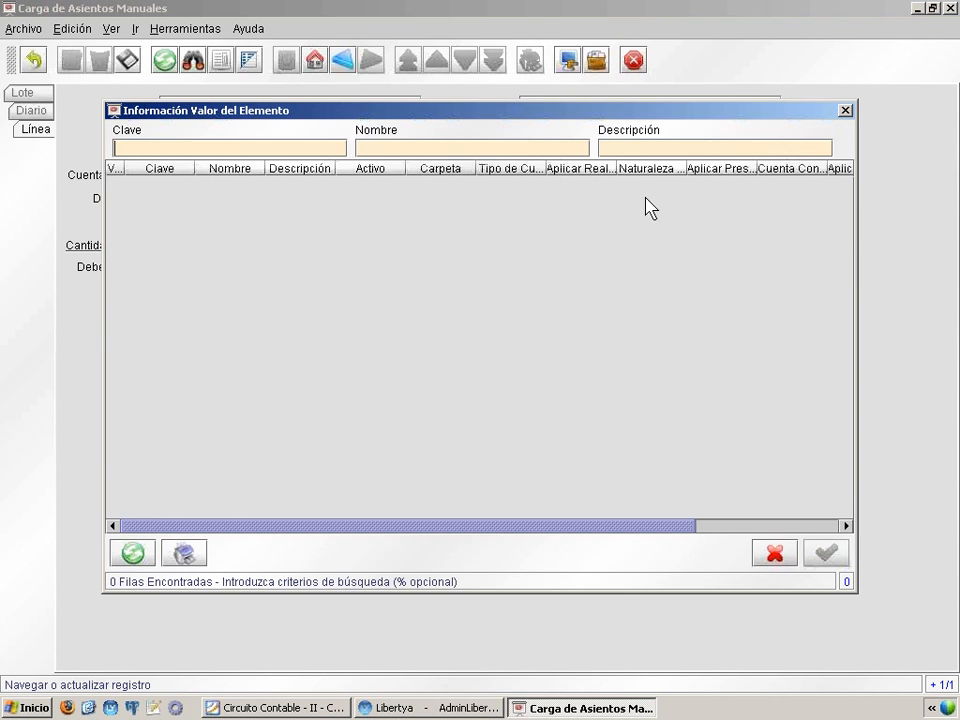
{"action": "left_click", "coordinate": [455, 148]}
{"action": "key", "text": "Return"}
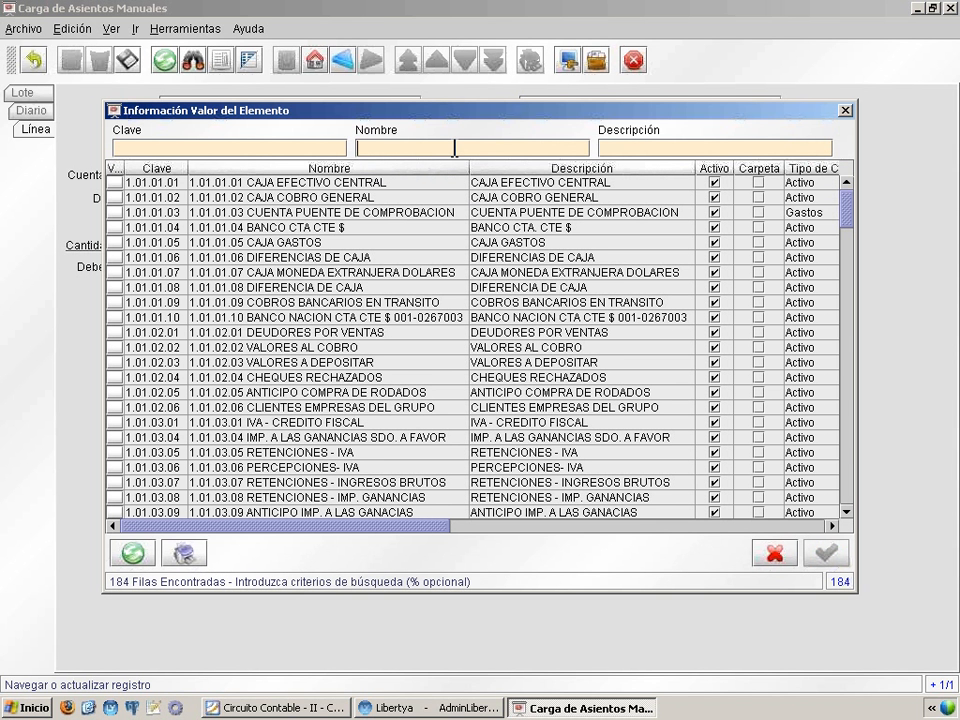
Filter the accounts by the name %CAJA EFECTIVO% and choose 1.01.01.01 CAJA EFECTIVO CENTRAL
{"action": "type", "text": "CAJA EFECTIVO%"}
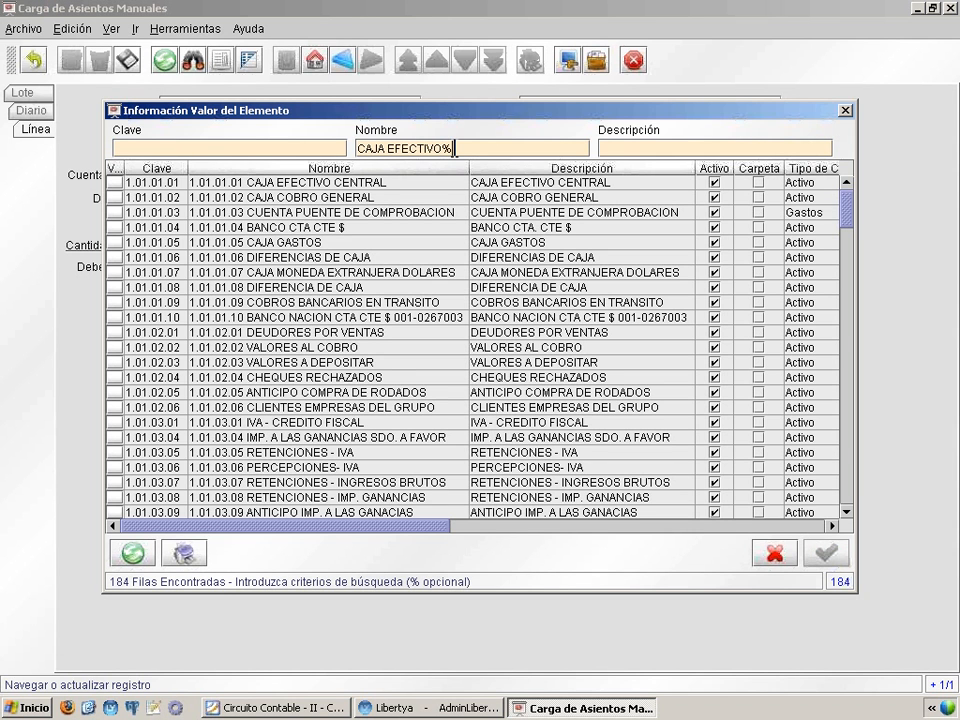
{"action": "key", "text": "Home"}
{"action": "type", "text": "%"}
{"action": "key", "text": "Return"}
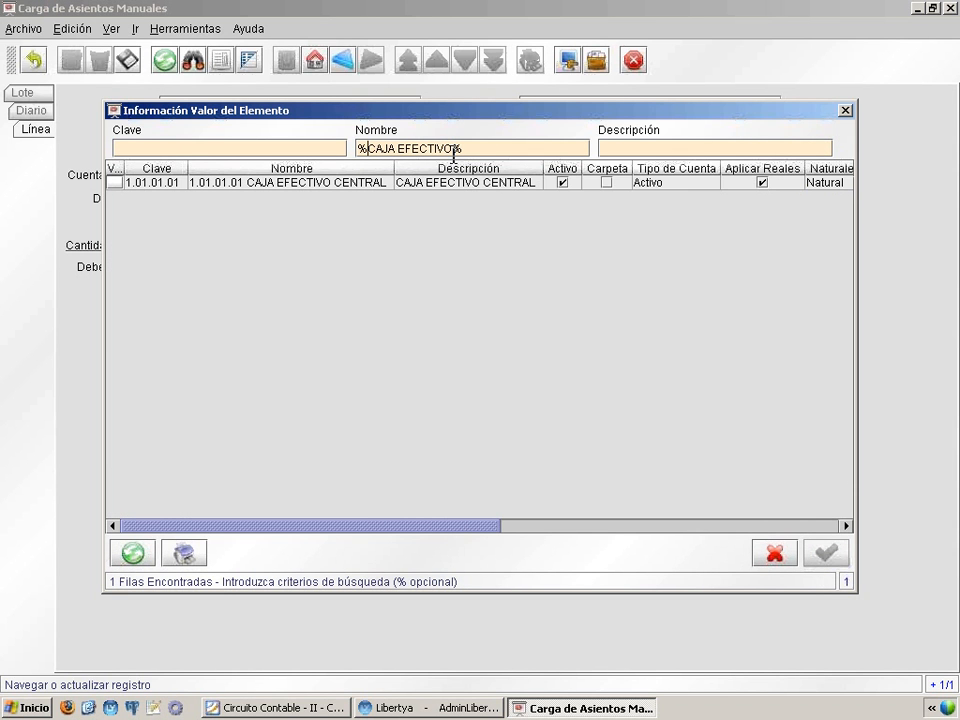
{"action": "left_click", "coordinate": [416, 184]}
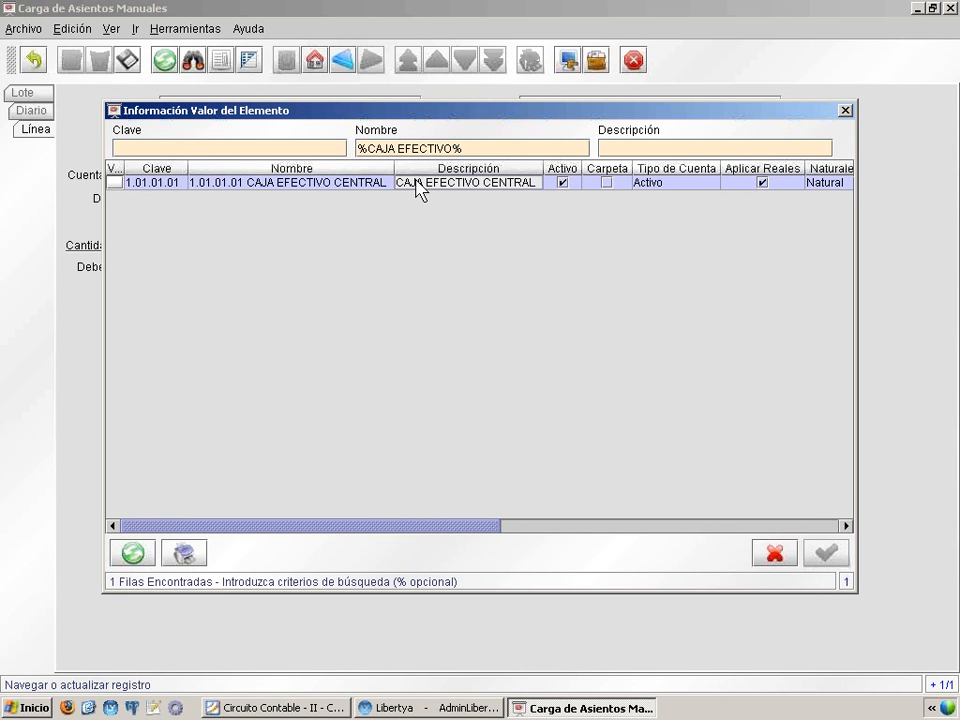
{"action": "double_click", "coordinate": [322, 186]}
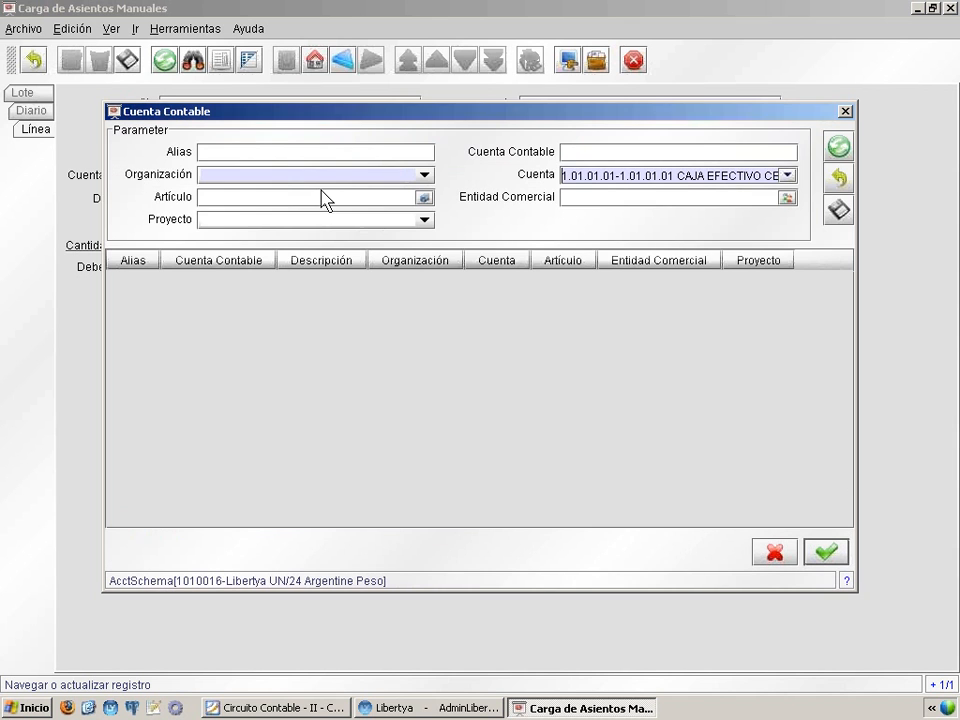
Set the account combination's organization to Default-Default, save the combination and assign it to the first line
{"action": "left_click", "coordinate": [243, 176]}
{"action": "left_click", "coordinate": [243, 194]}
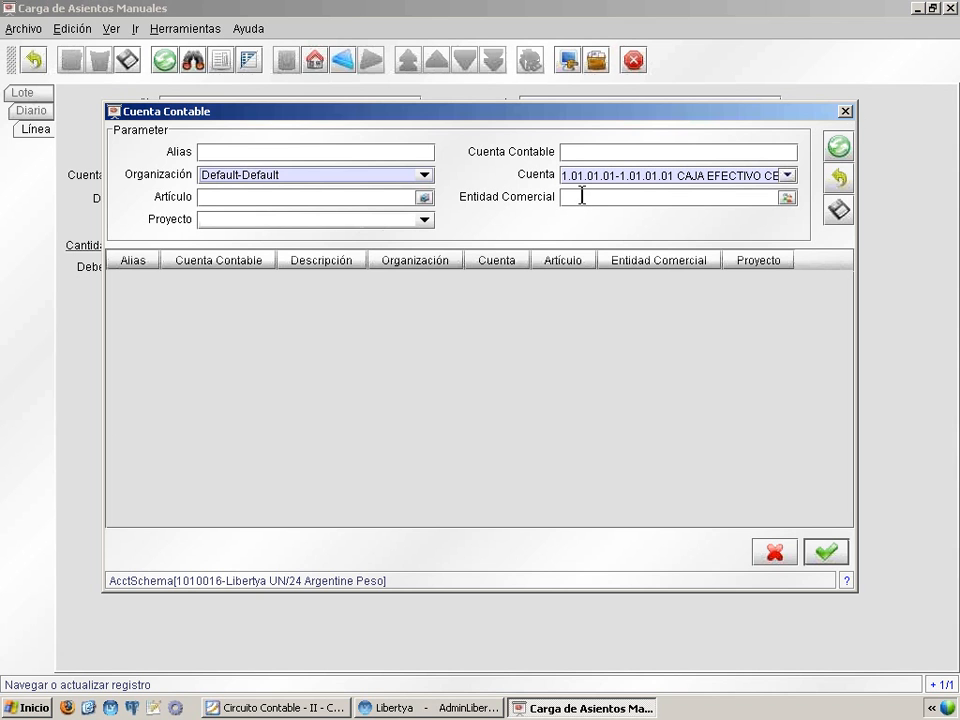
{"action": "left_click", "coordinate": [838, 210]}
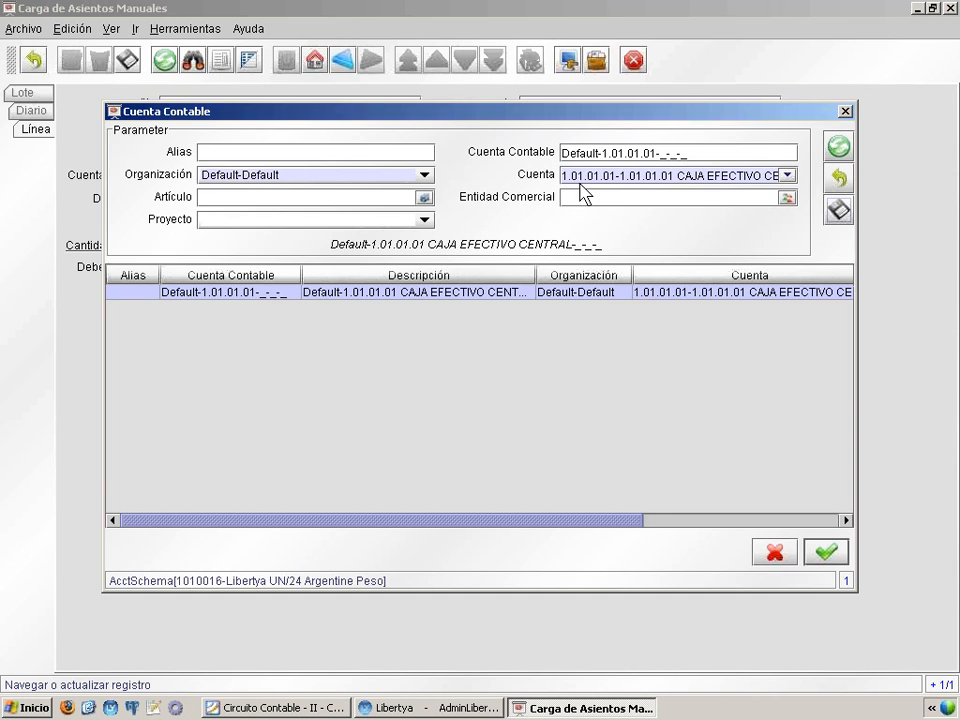
{"action": "double_click", "coordinate": [375, 293]}
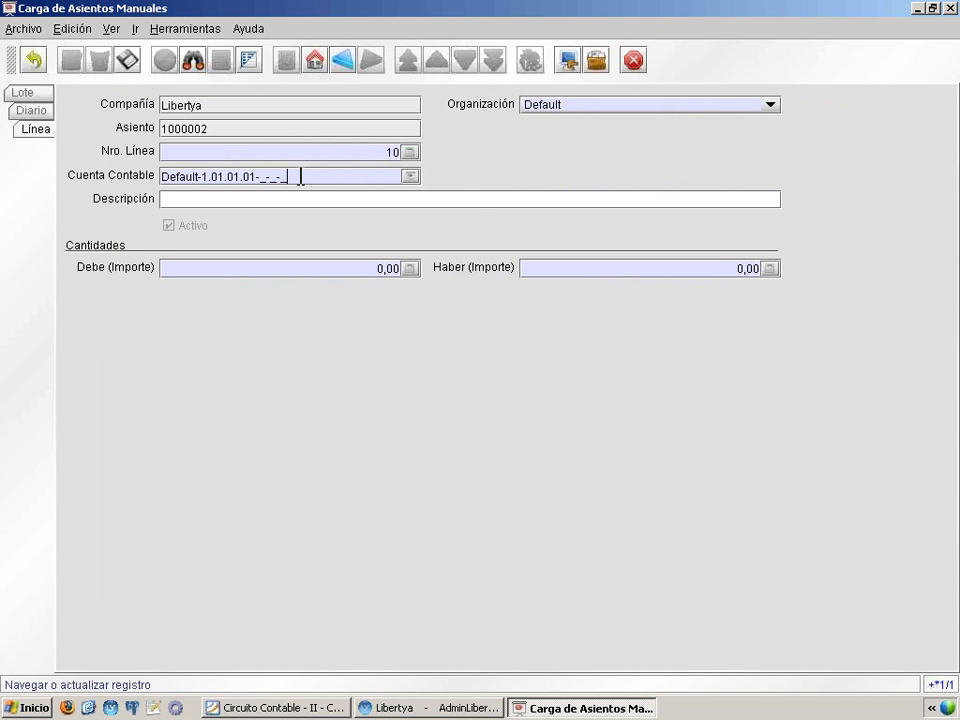
Enter 3,40 as the first line's Debe amount and save the line
{"action": "left_click", "coordinate": [187, 177]}
{"action": "left_click", "coordinate": [382, 270]}
{"action": "type", "text": "3,4"}
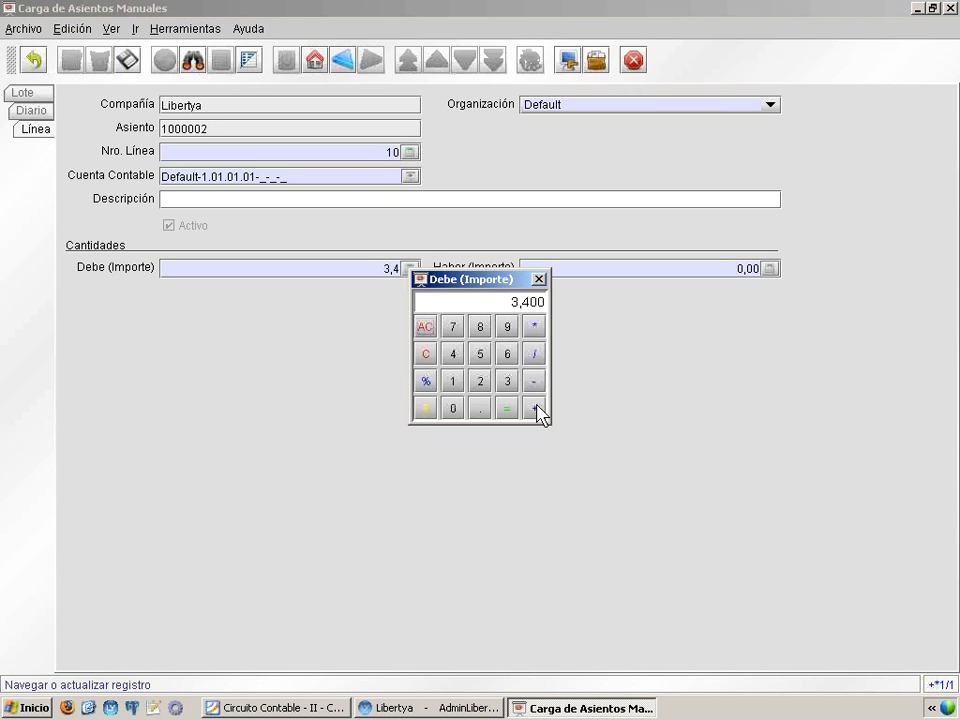
{"action": "left_click", "coordinate": [507, 410]}
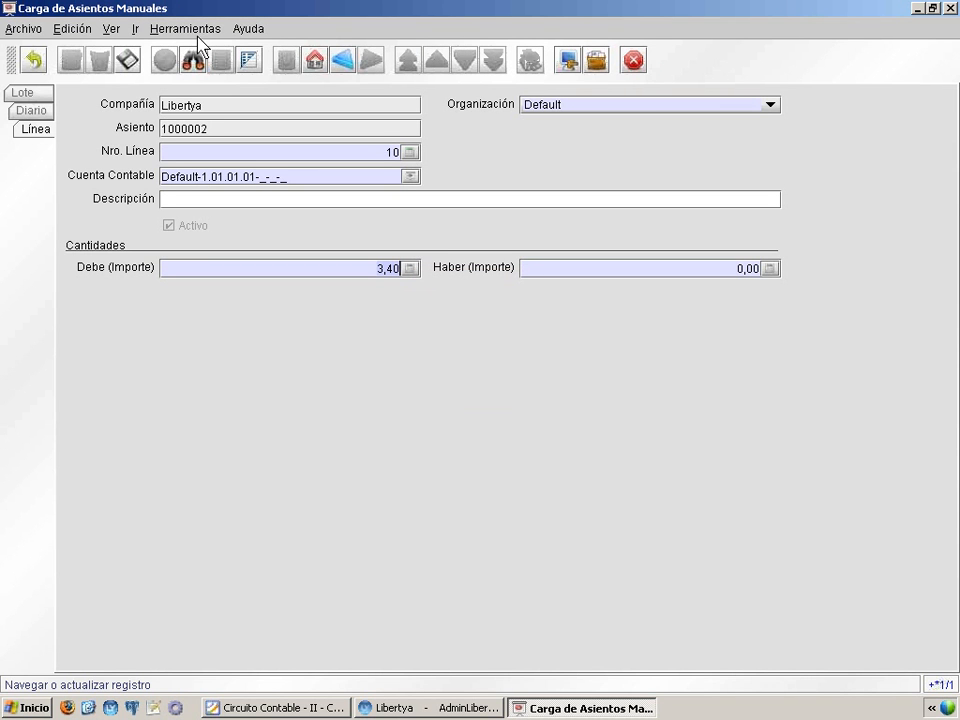
{"action": "left_click", "coordinate": [127, 60]}
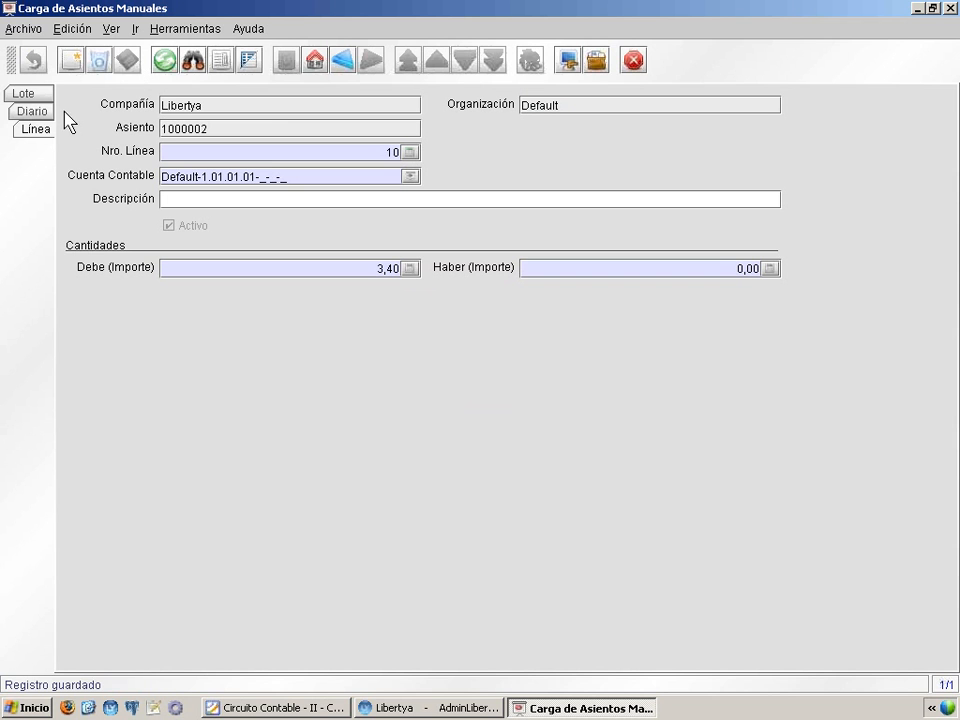
Add a second journal line, search the accounts for %DIFERENCIAS% and choose 1.01.01.06 DIFERENCIAS DE CAJA
{"action": "left_click", "coordinate": [70, 60]}
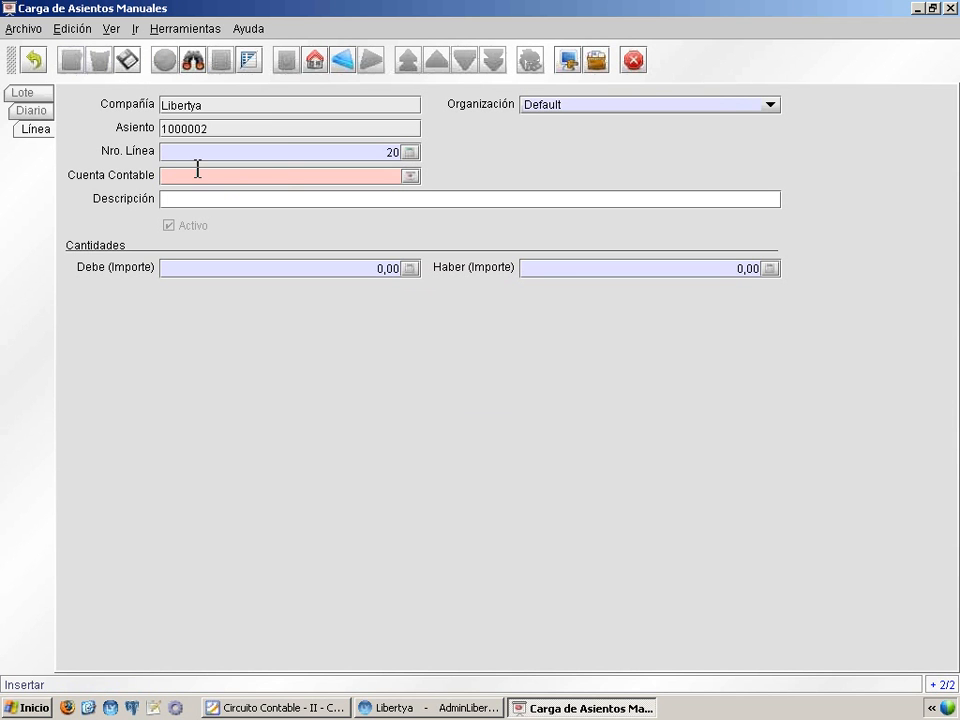
{"action": "key", "text": "Return"}
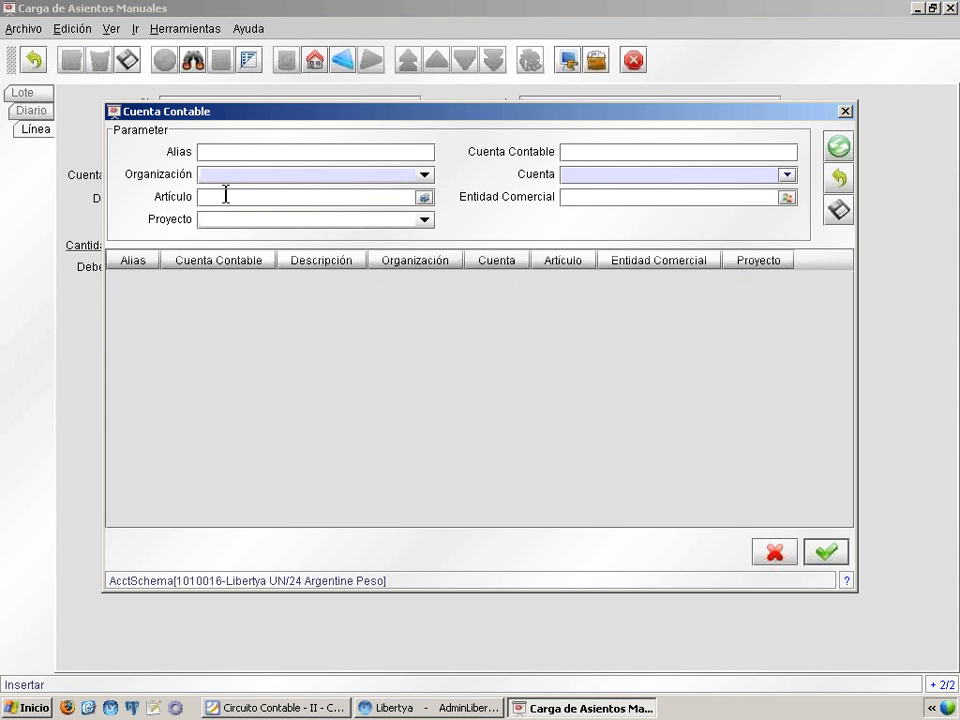
{"action": "left_click", "coordinate": [627, 182]}
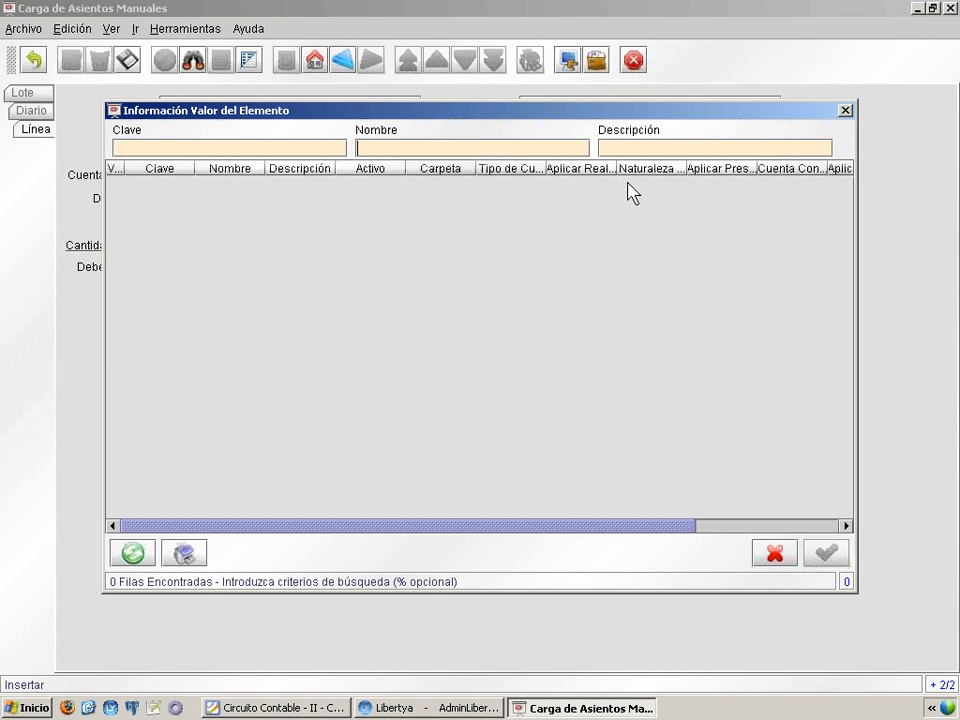
{"action": "type", "text": "%DIFERENCIAS%"}
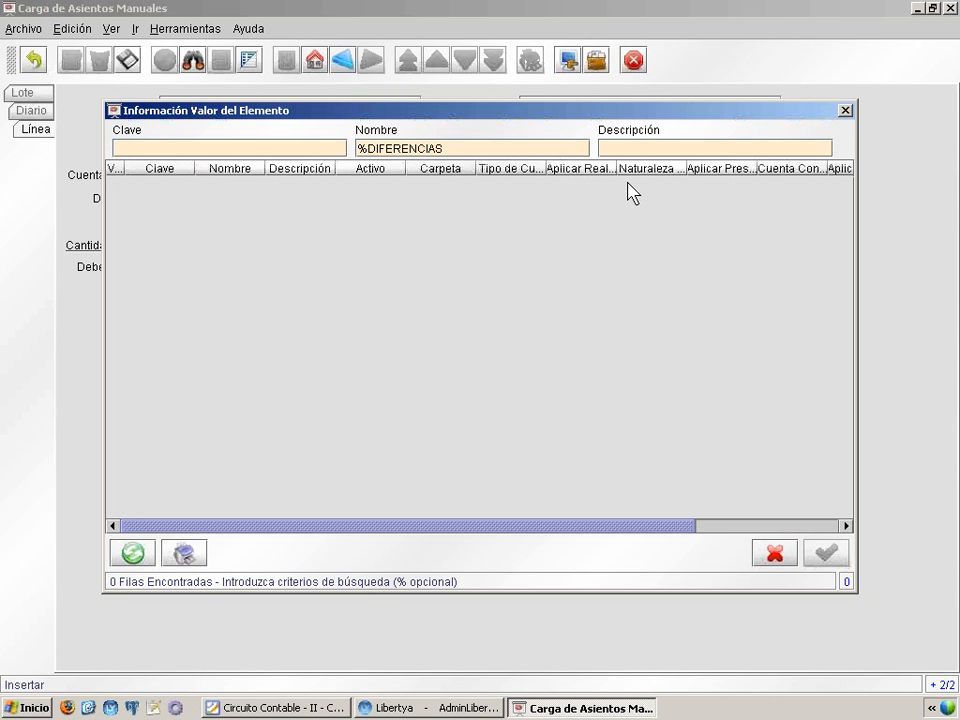
{"action": "key", "text": "Return"}
{"action": "double_click", "coordinate": [333, 183]}
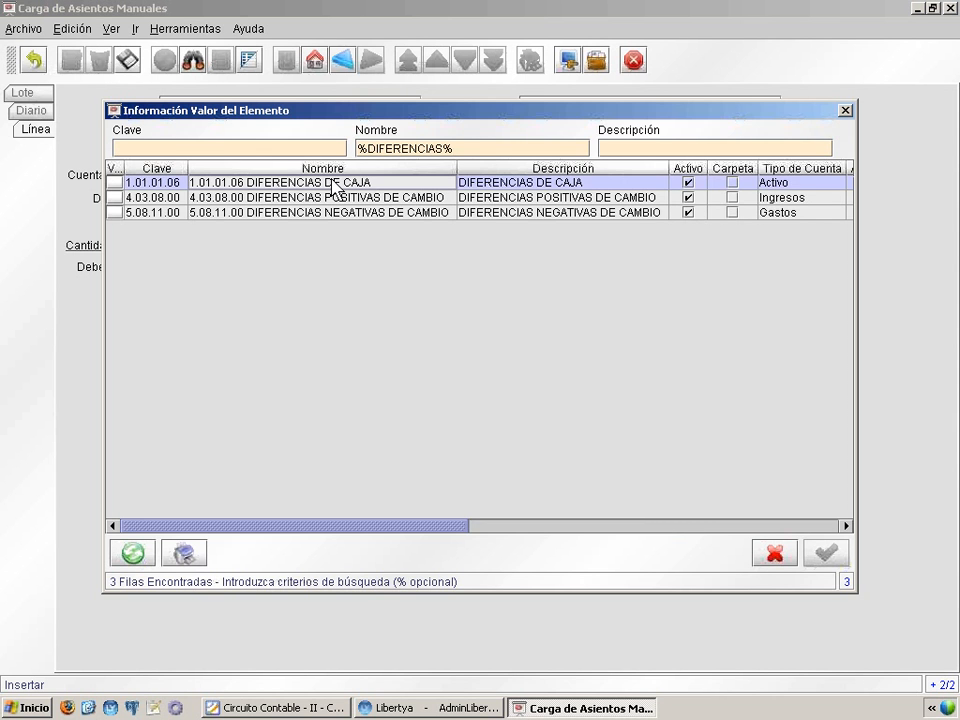
Save the DIFERENCIAS DE CAJA combination with organization Default-Default and assign it to the second line
{"action": "left_click", "coordinate": [365, 175]}
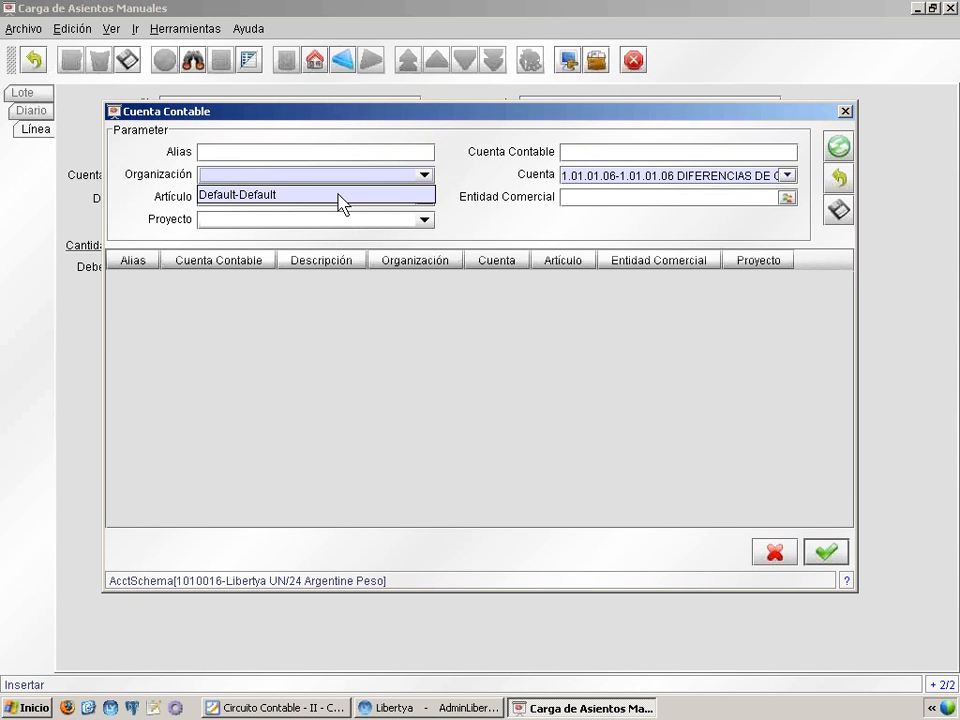
{"action": "left_click", "coordinate": [337, 196]}
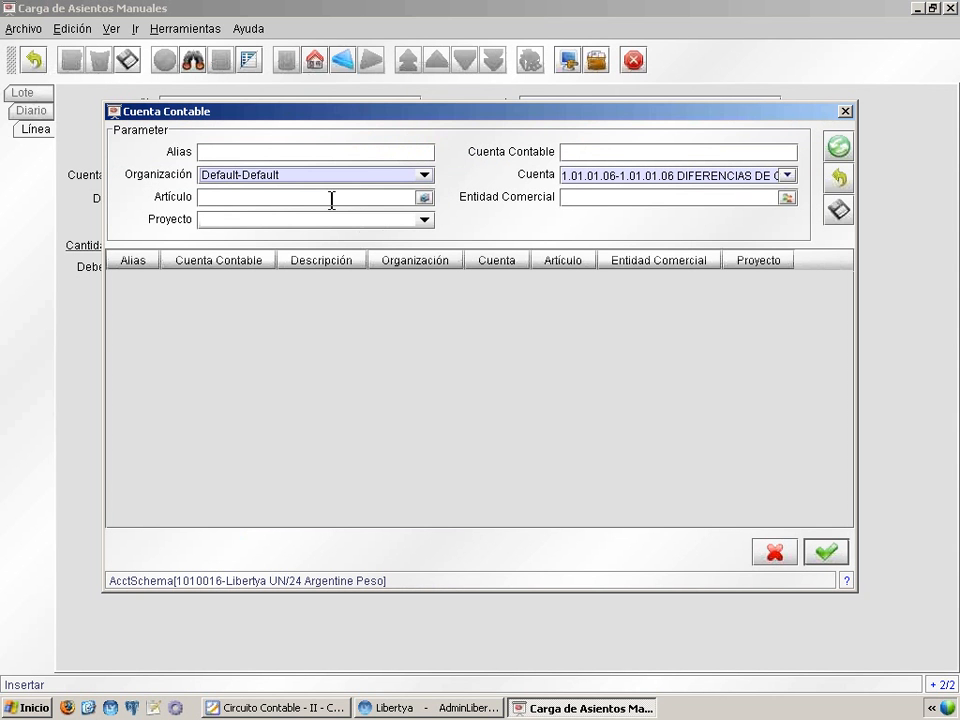
{"action": "left_click", "coordinate": [839, 210]}
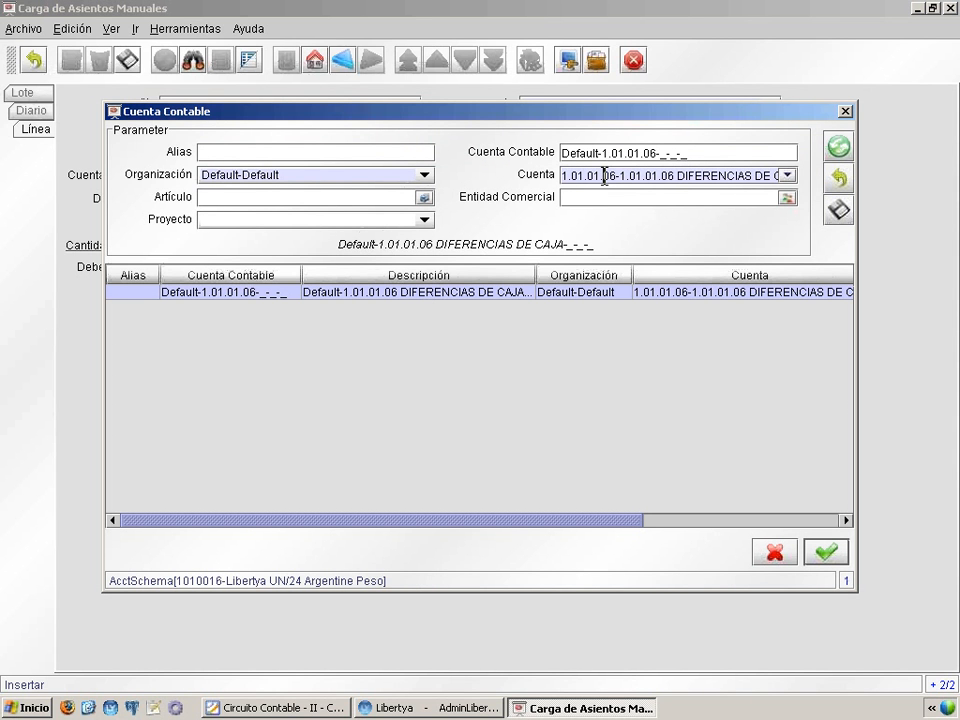
{"action": "left_click", "coordinate": [824, 555]}
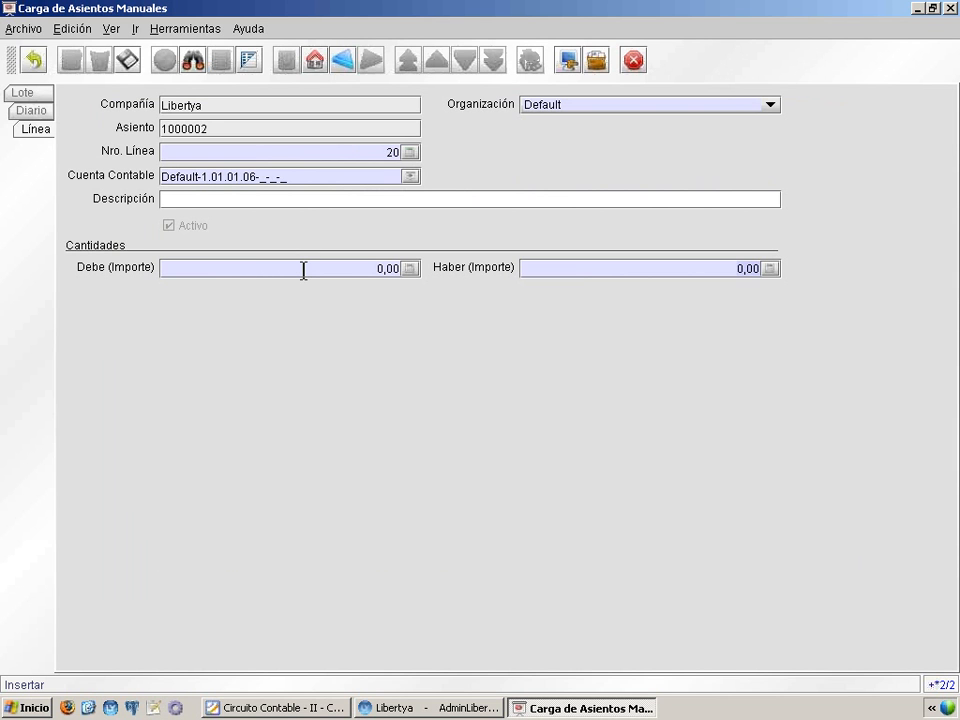
Enter 3,40 as the second line's Haber amount, save the line, and check the journal's Debe and Haber totals
{"action": "type", "text": "3,40"}
{"action": "left_click", "coordinate": [128, 61]}
{"action": "left_click", "coordinate": [31, 111]}
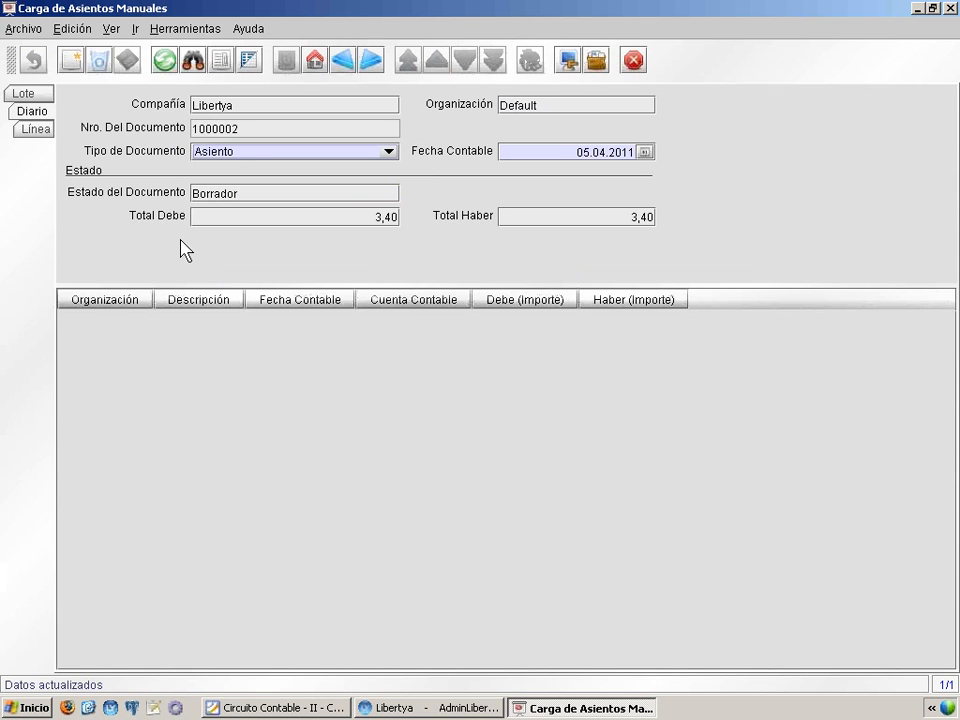
{"action": "mouse_move", "coordinate": [133, 225]}
{"action": "mouse_move", "coordinate": [420, 222]}
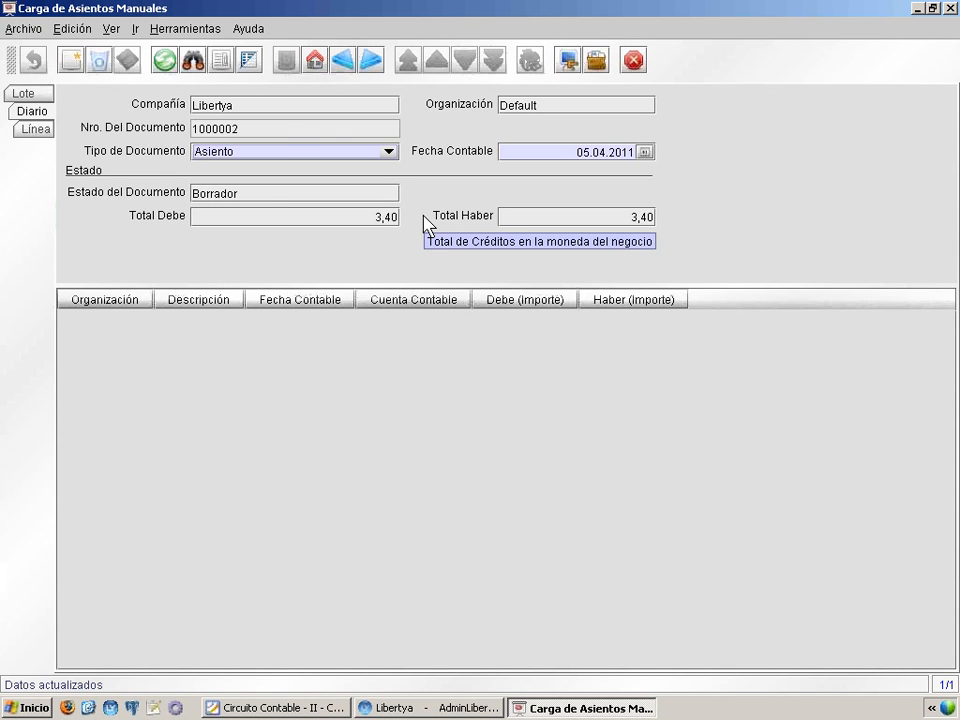
Return to the batch header and complete the batch with the document action Completar
{"action": "left_click", "coordinate": [24, 95]}
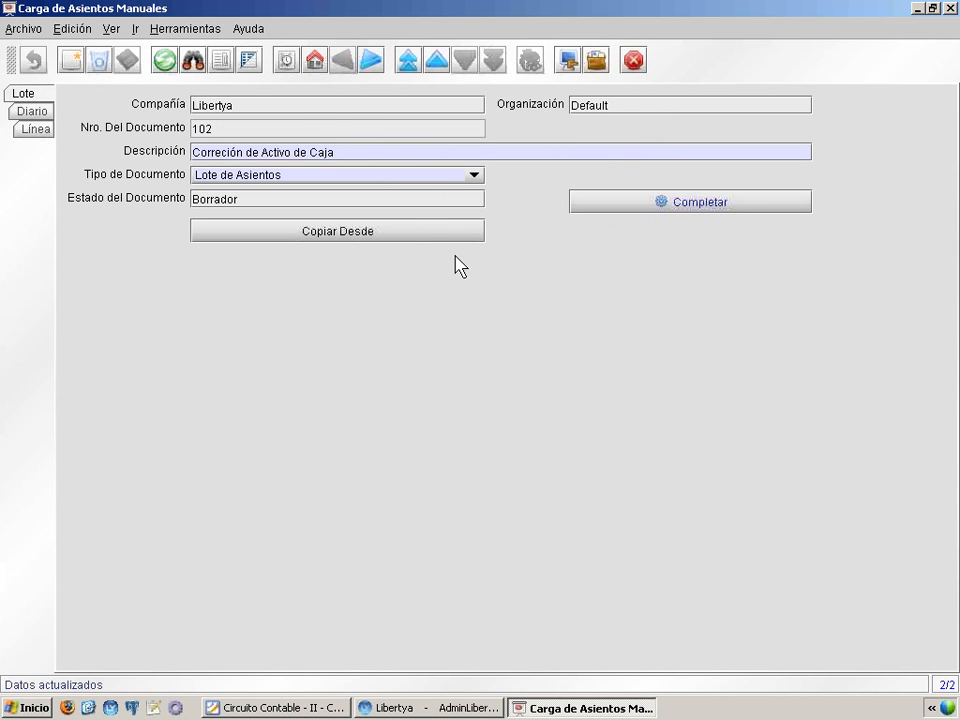
{"action": "left_click", "coordinate": [683, 212]}
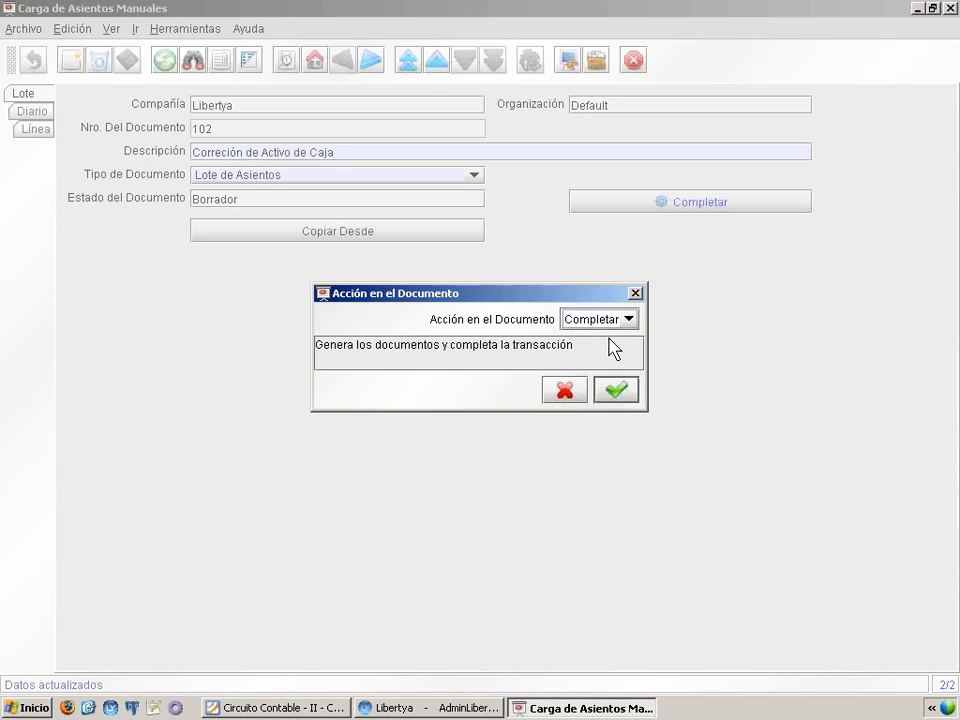
{"action": "left_click", "coordinate": [622, 397]}
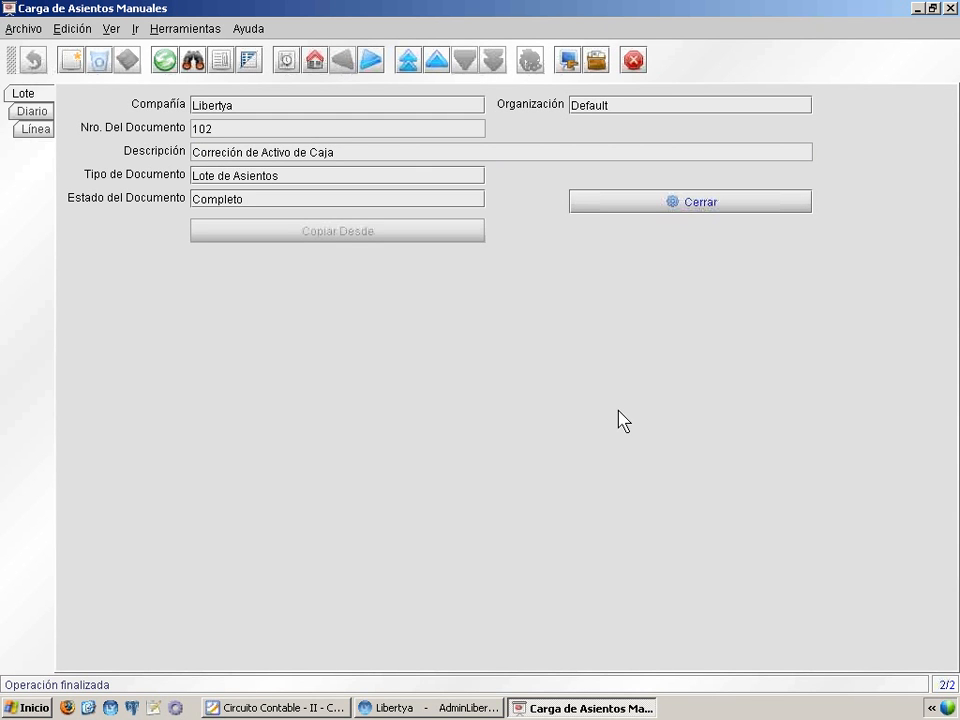
Open the completed batch's journal, widen the Cuenta Contable column of its lines, and post the journal now to create its accounting entries
{"action": "left_click", "coordinate": [30, 112]}
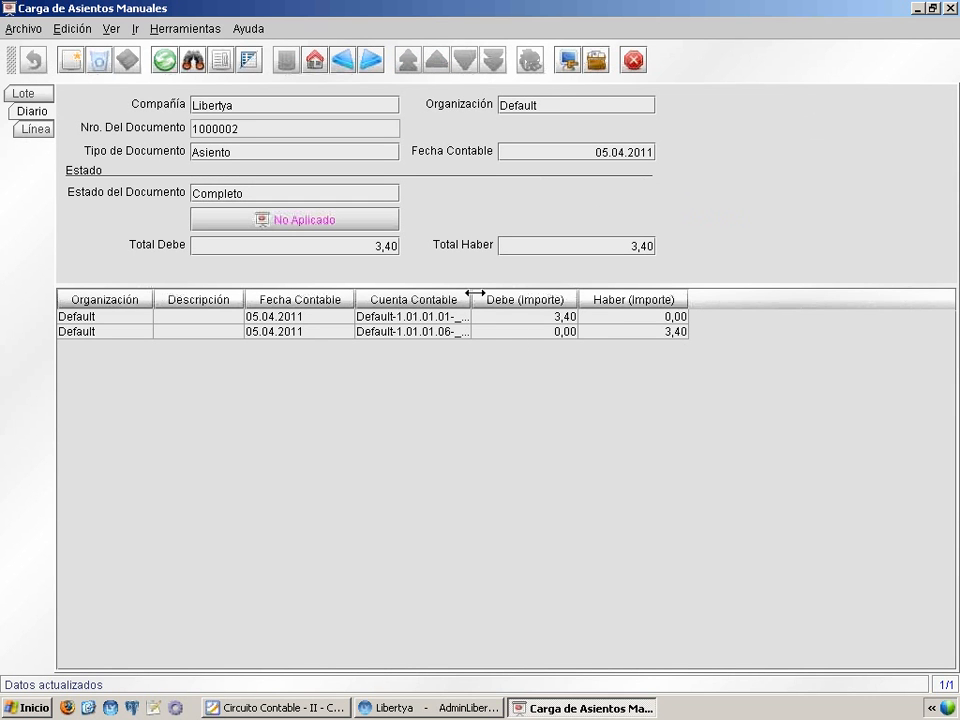
{"action": "left_click_drag", "start_coordinate": [475, 293], "coordinate": [505, 293]}
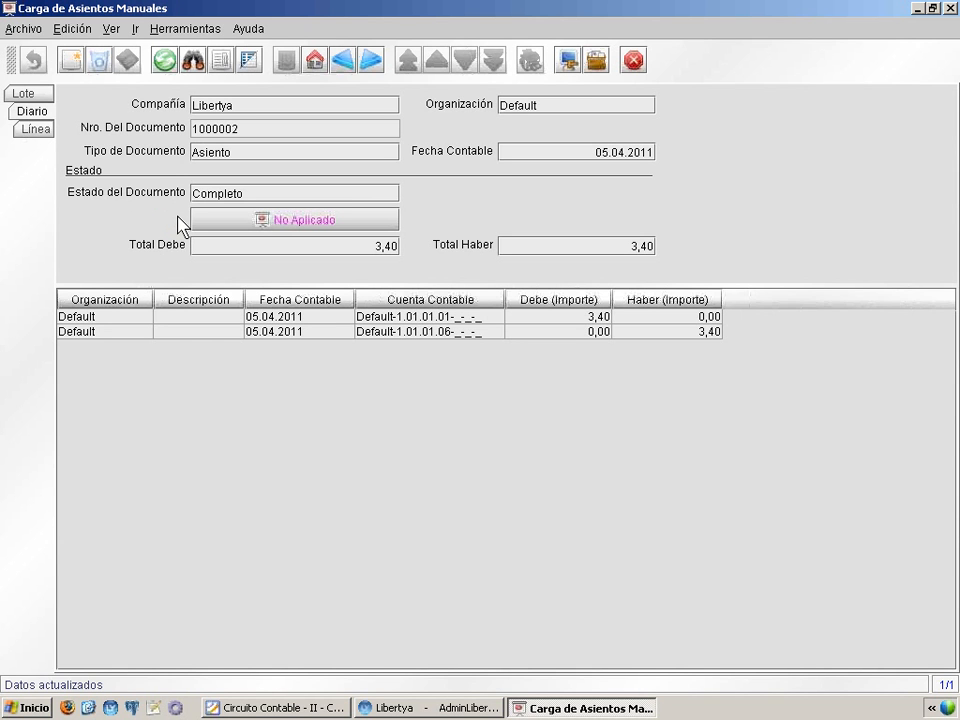
{"action": "left_click", "coordinate": [343, 222]}
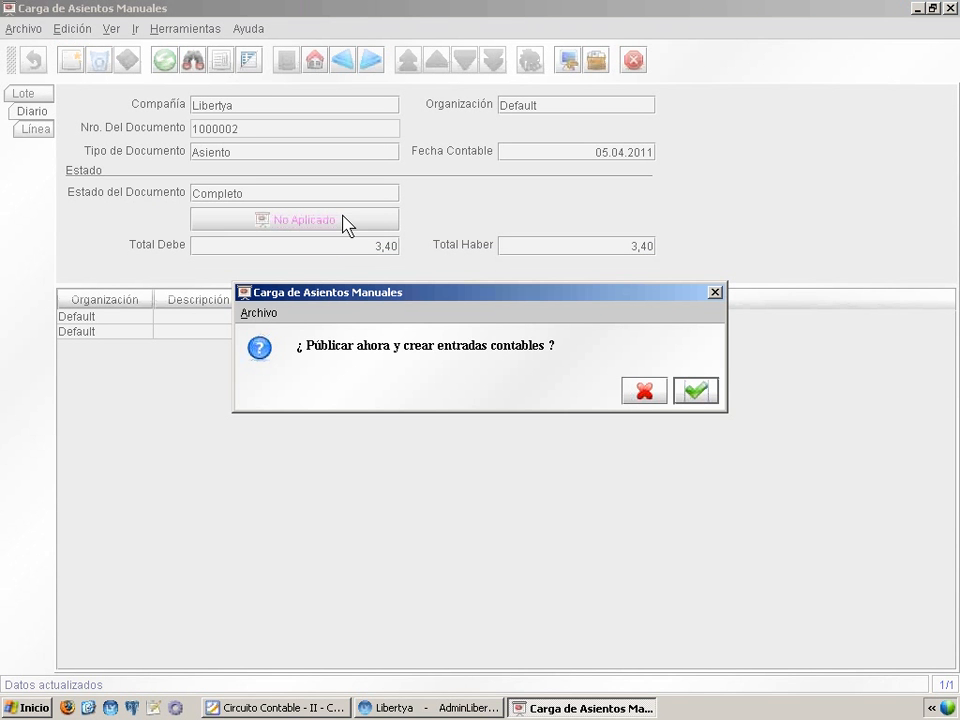
{"action": "left_click", "coordinate": [694, 391]}
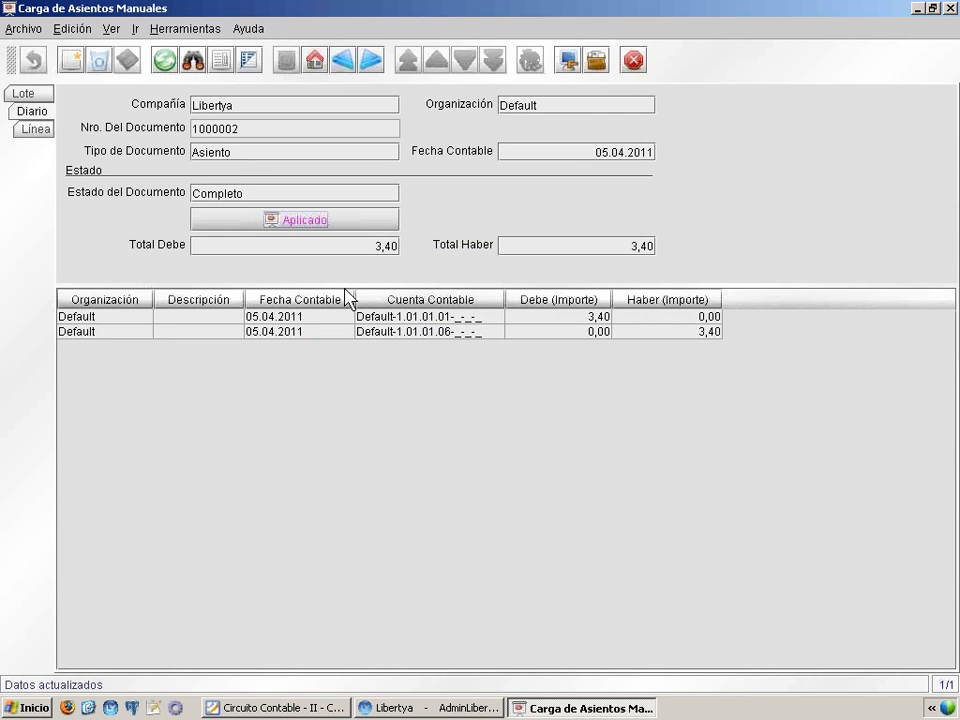
Examine the posted journal's Debe and Haber for CAJA EFECTIVO CENTRAL and DIFERENCIAS DE CAJA in the account viewer, and return to the Circuito Contable slides
{"action": "left_click", "coordinate": [313, 224]}
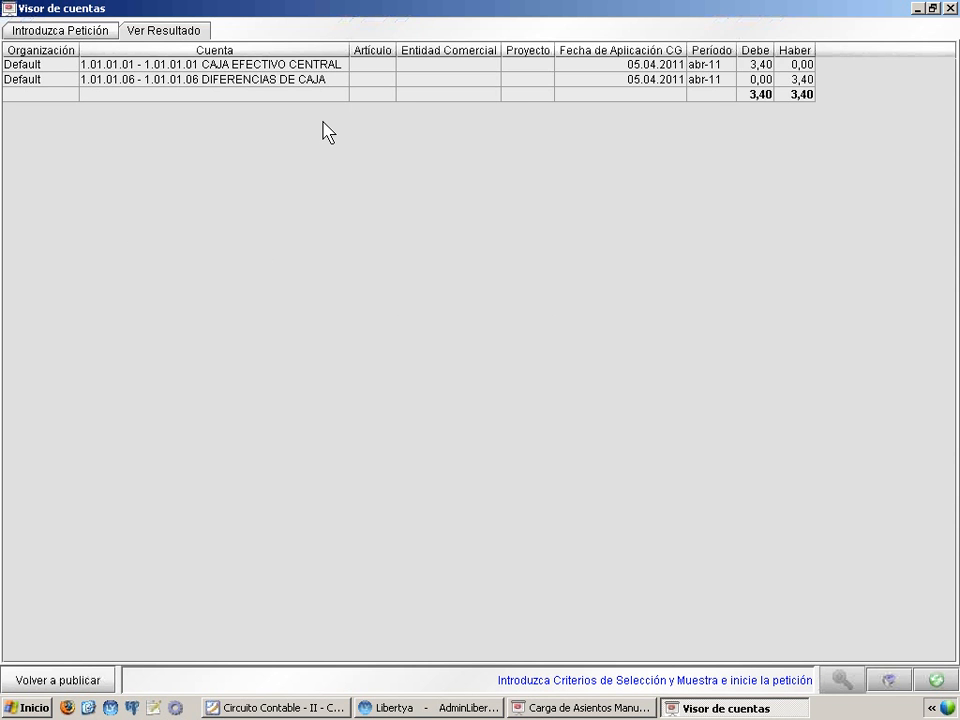
{"action": "left_click_drag", "start_coordinate": [347, 45], "coordinate": [372, 44]}
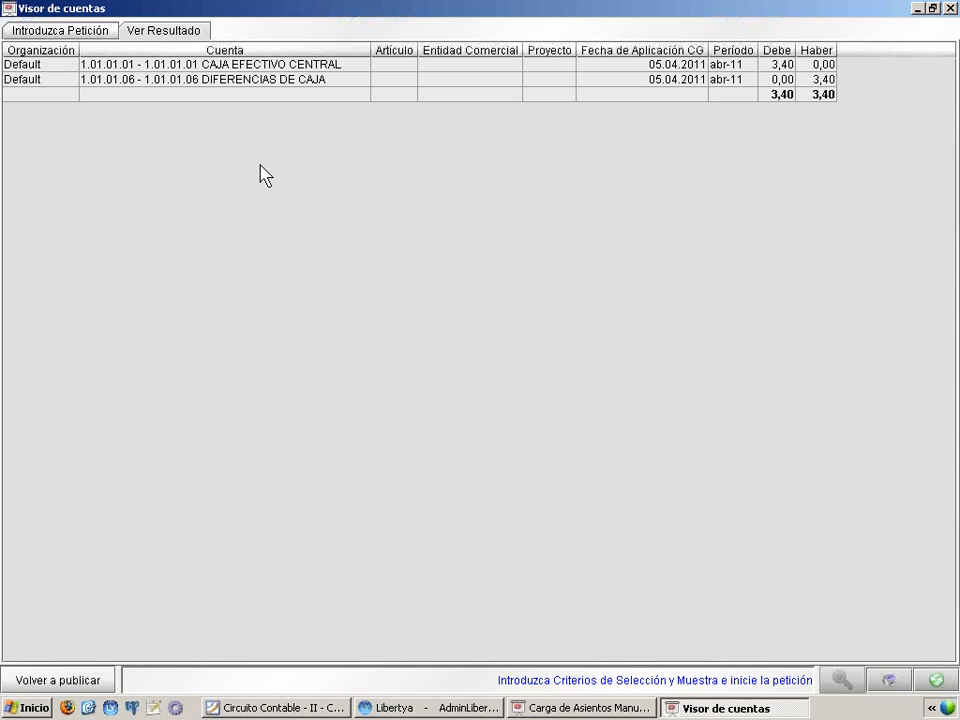
{"action": "left_click", "coordinate": [306, 65]}
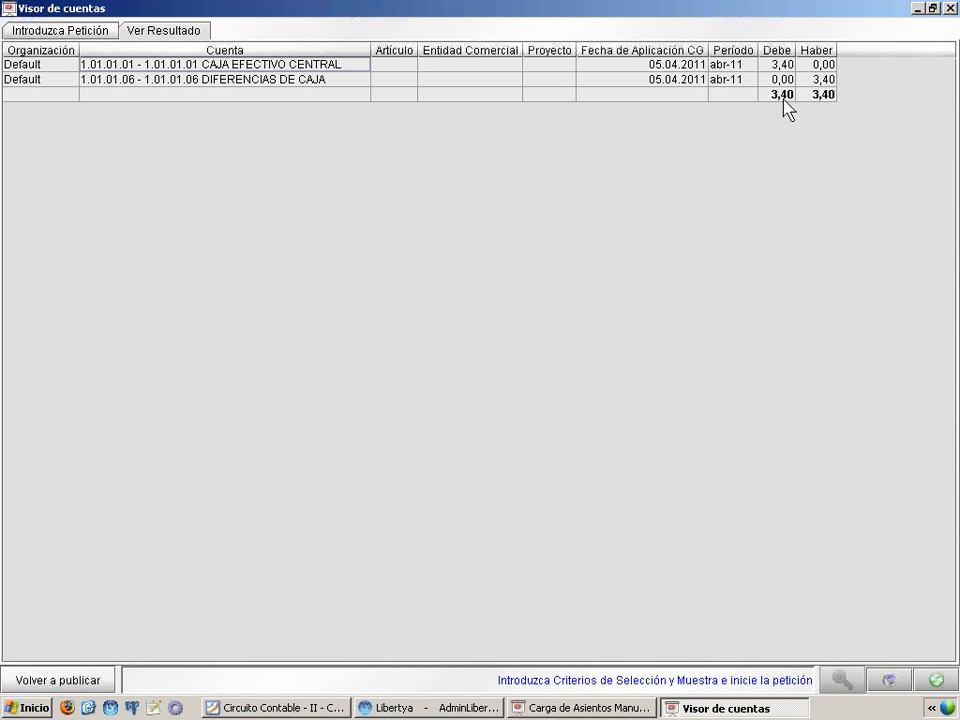
{"action": "left_click", "coordinate": [279, 82]}
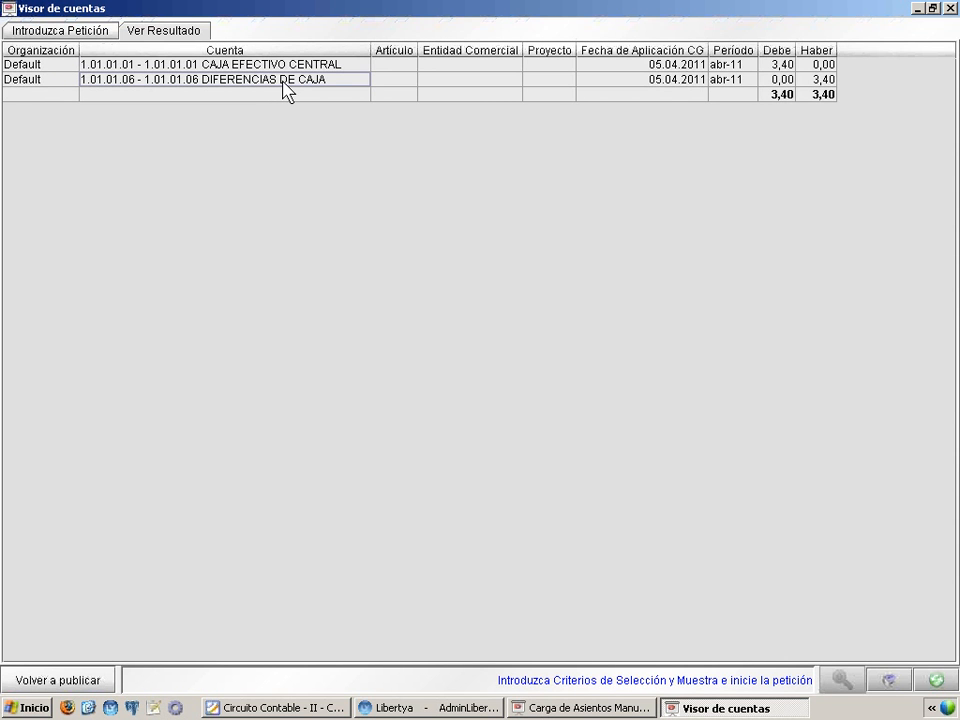
{"action": "key", "text": "Up"}
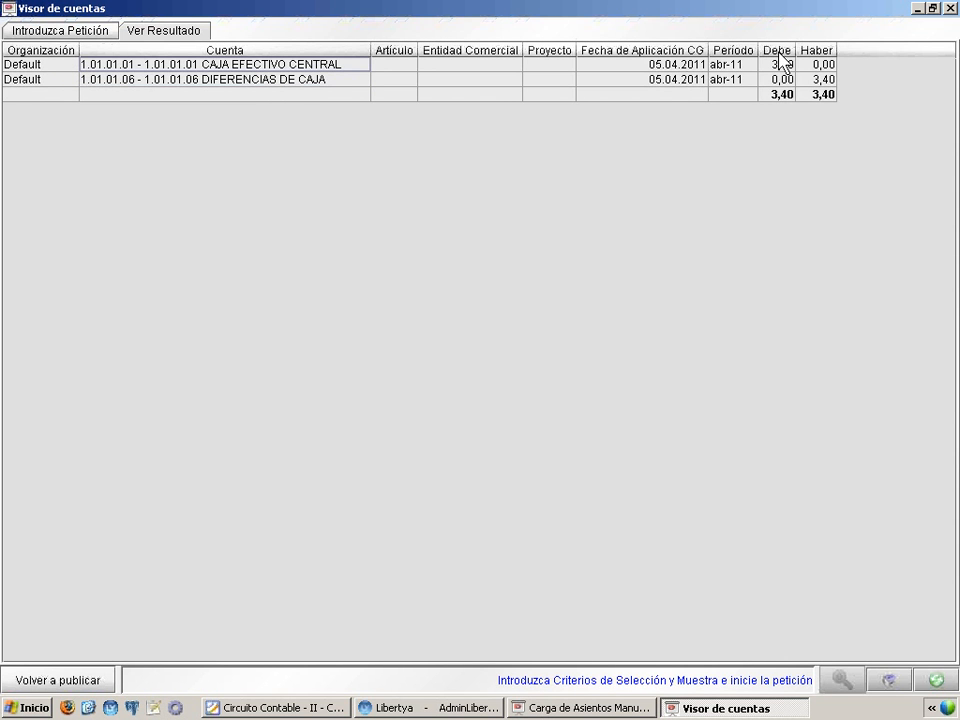
{"action": "left_click", "coordinate": [297, 79]}
{"action": "left_click", "coordinate": [818, 82]}
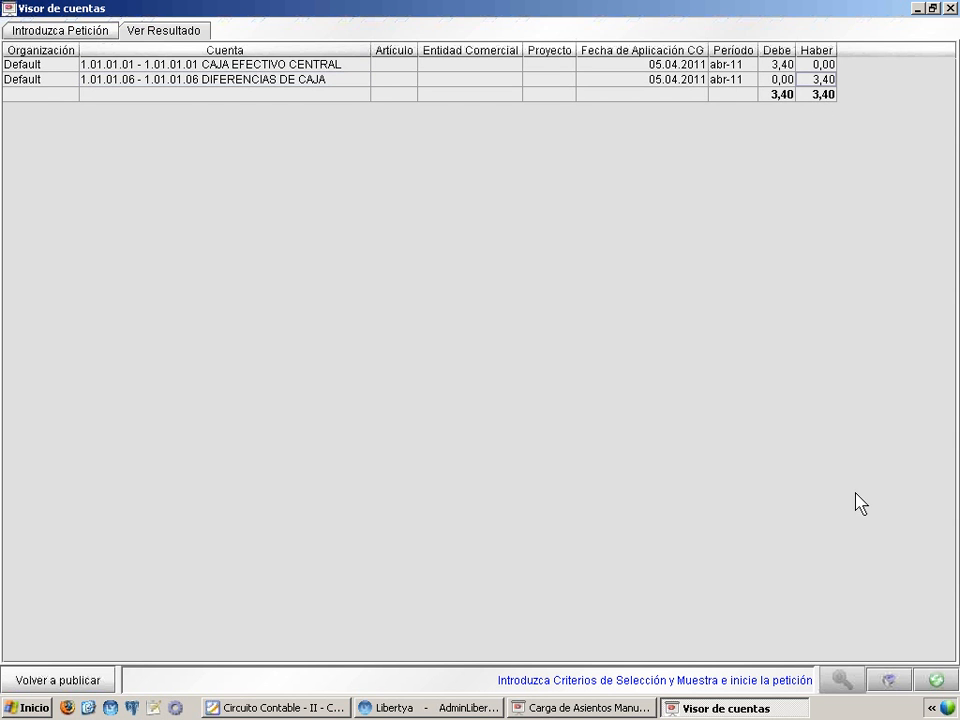
{"action": "left_click", "coordinate": [317, 712]}
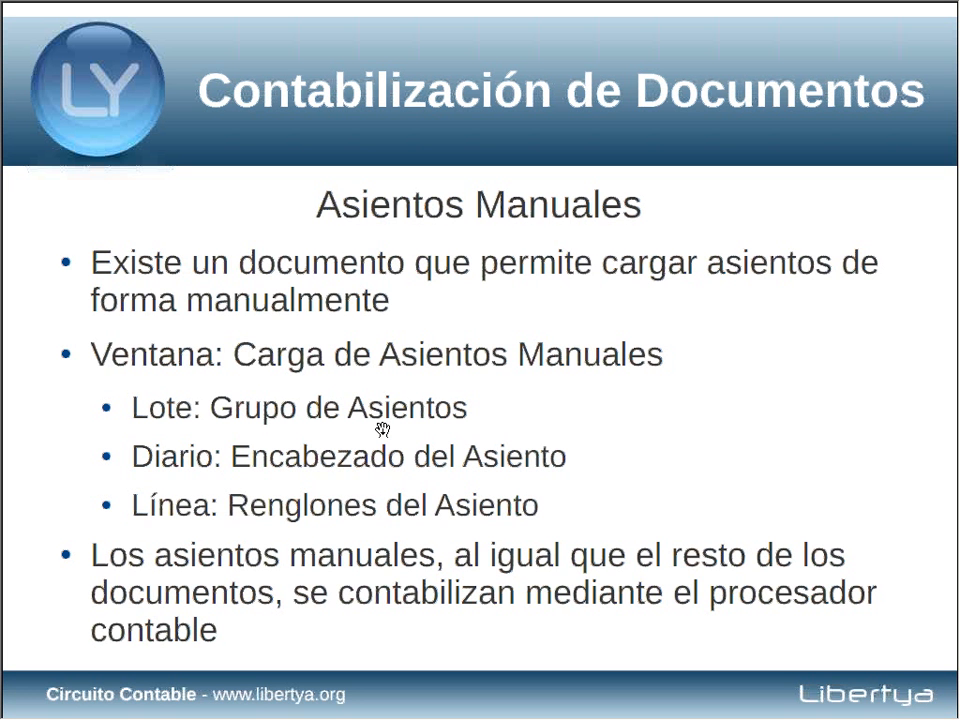